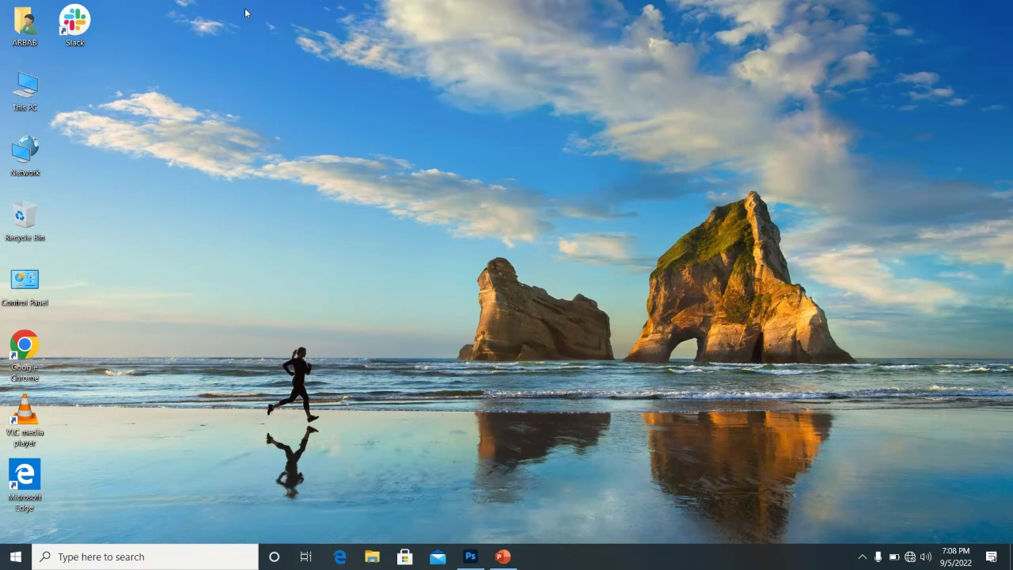
# - Refresh the desktop, return to Photoshop and delete the stray gjgjg text layer
pyautogui.rightClick(246, 12)
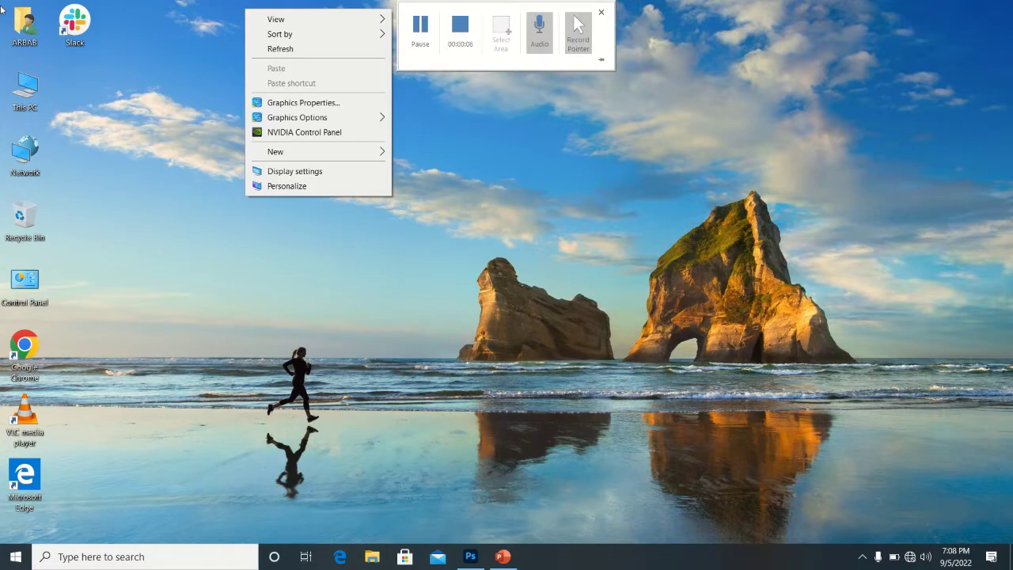
pyautogui.click(324, 49)
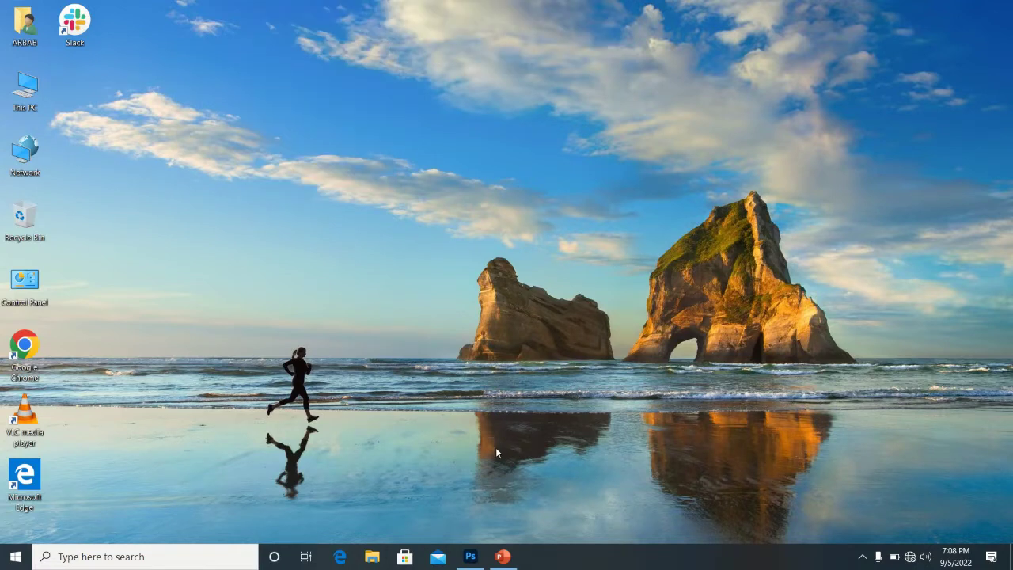
pyautogui.click(470, 556)
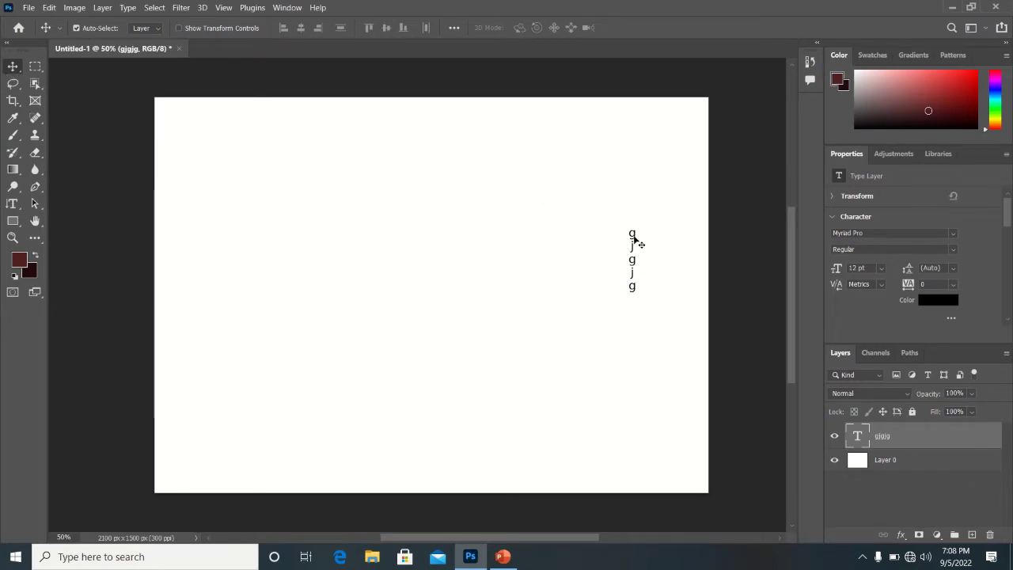
pyautogui.press('Delete')
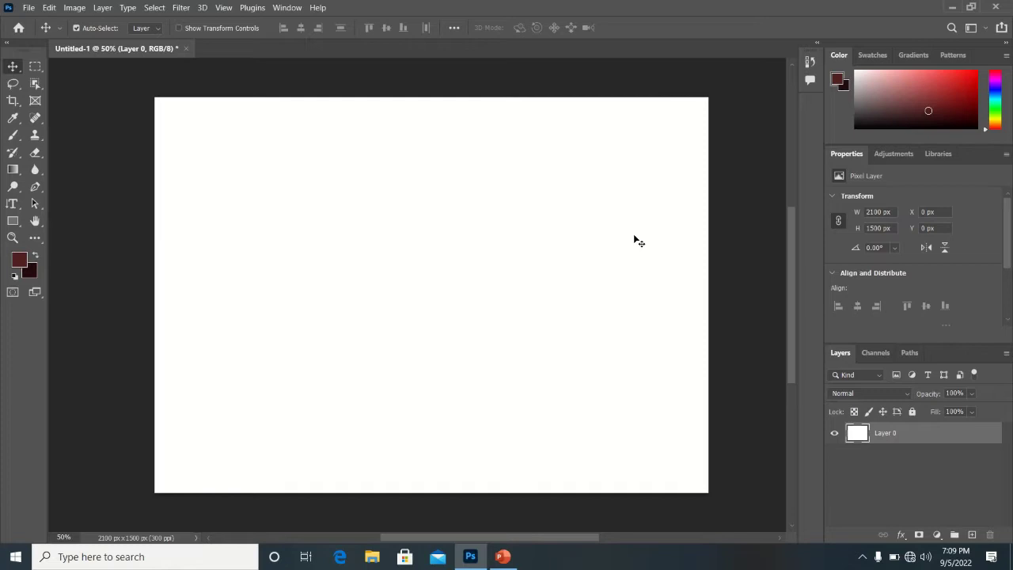
pyautogui.press('XF86MonBrightnessUp')
pyautogui.press('XF86MonBrightnessUp')
pyautogui.press('XF86MonBrightnessUp')
pyautogui.press('XF86MonBrightnessUp')
pyautogui.press('XF86MonBrightnessUp')
pyautogui.press('XF86MonBrightnessUp')
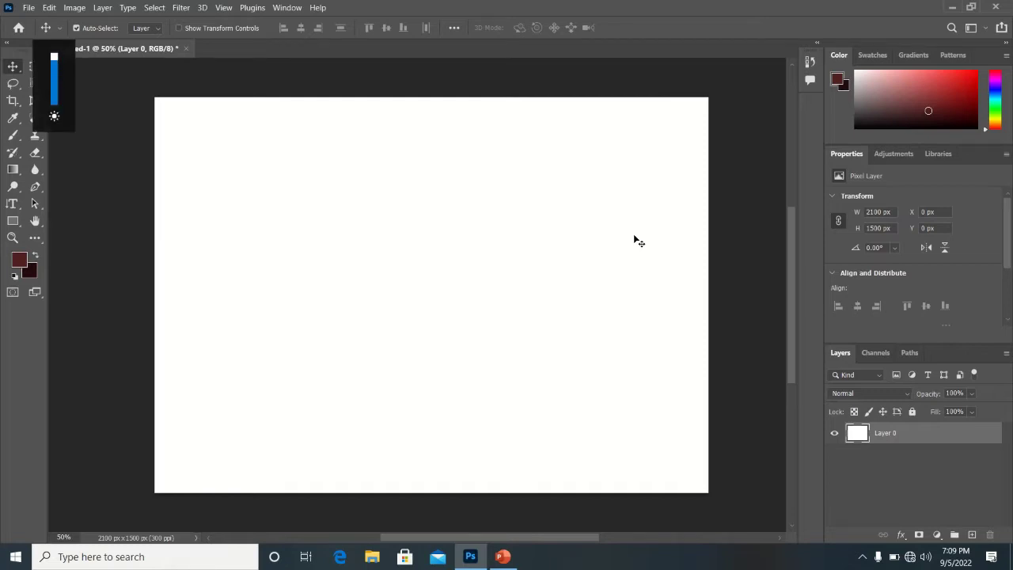
# - Collapse the Color, Properties and Layers panels, trying Lasso, Object Selection and Crop before Move
pyautogui.click(1003, 41)
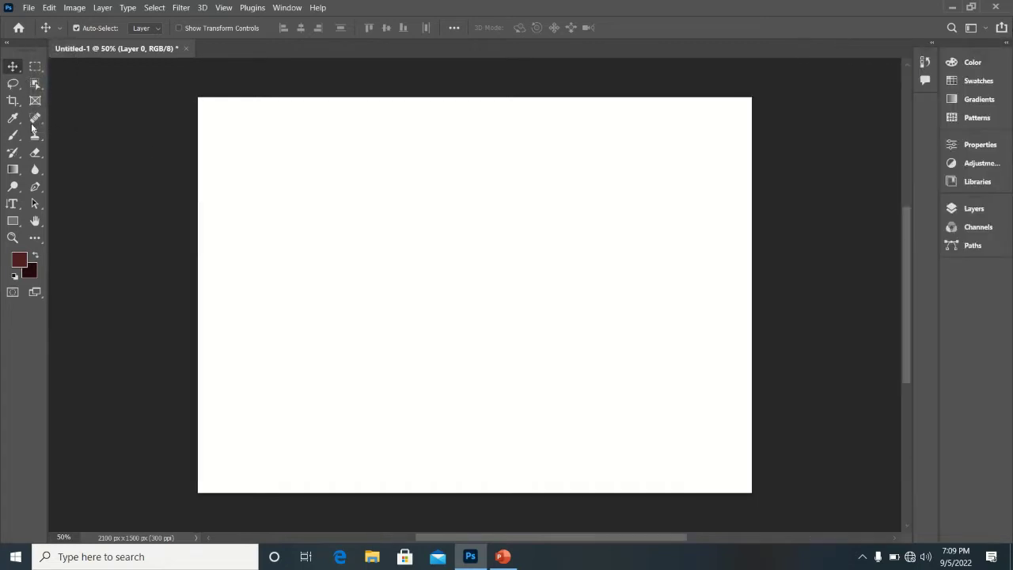
pyautogui.click(16, 87)
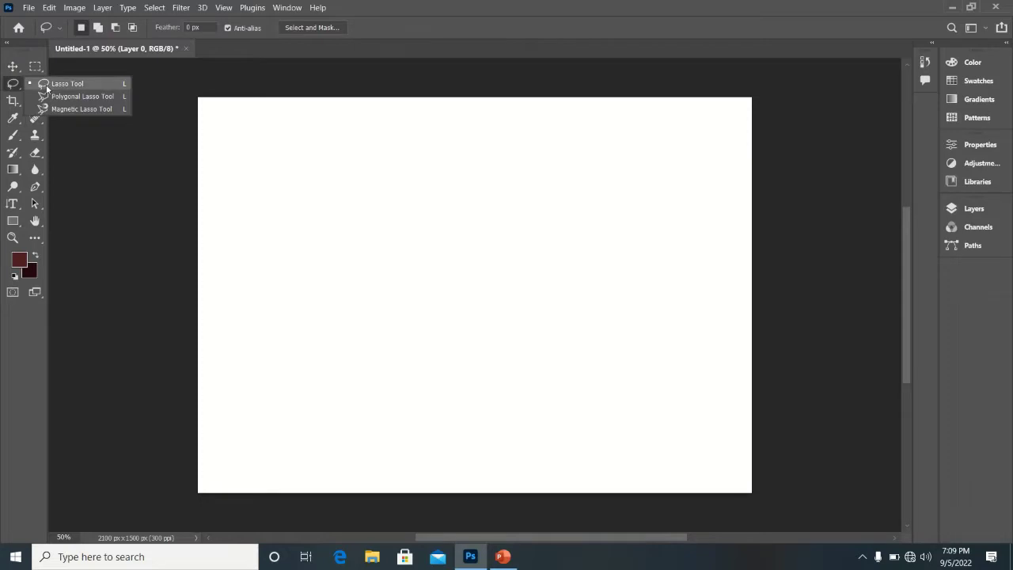
pyautogui.click(35, 83)
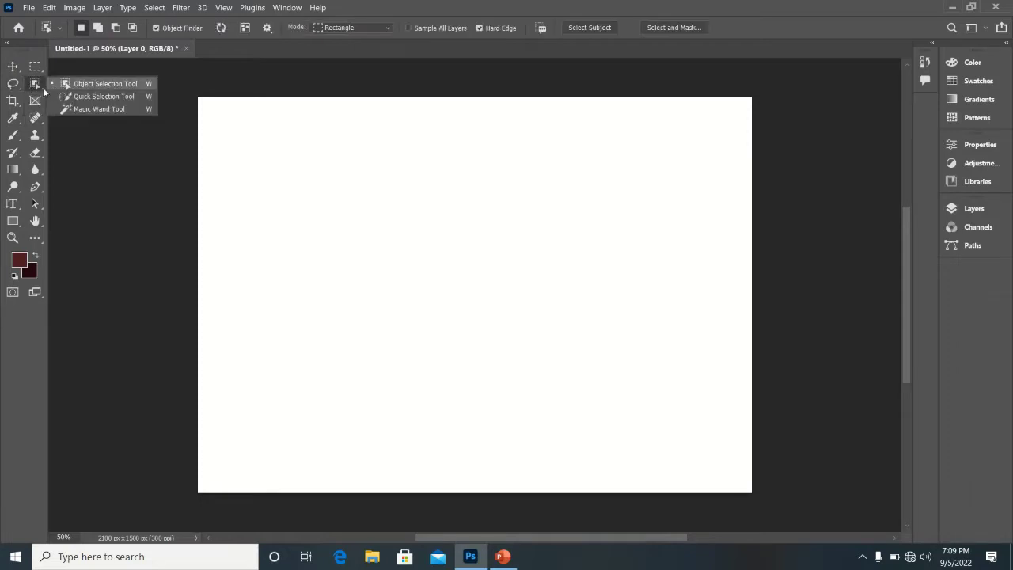
pyautogui.click(13, 103)
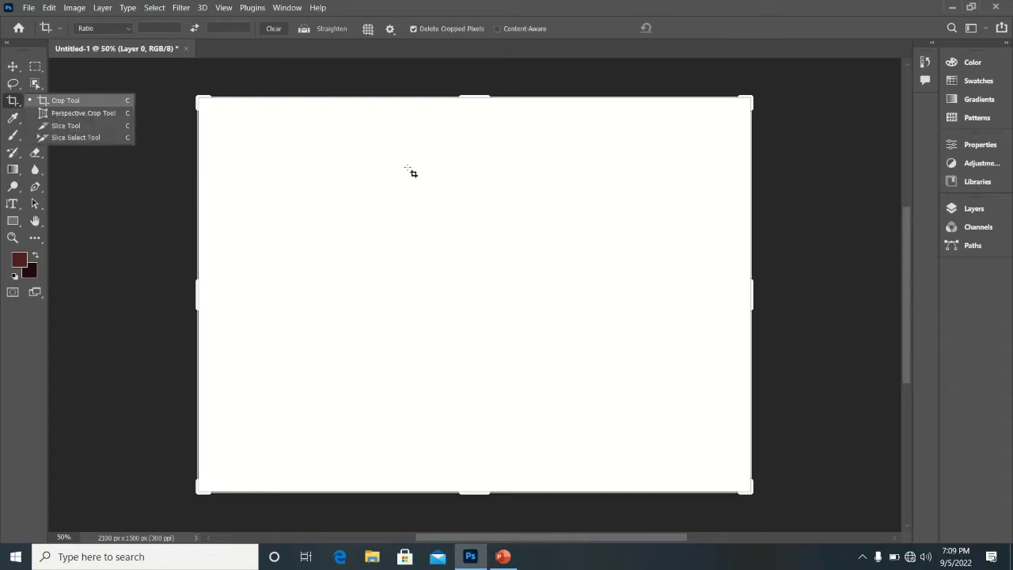
pyautogui.click(12, 68)
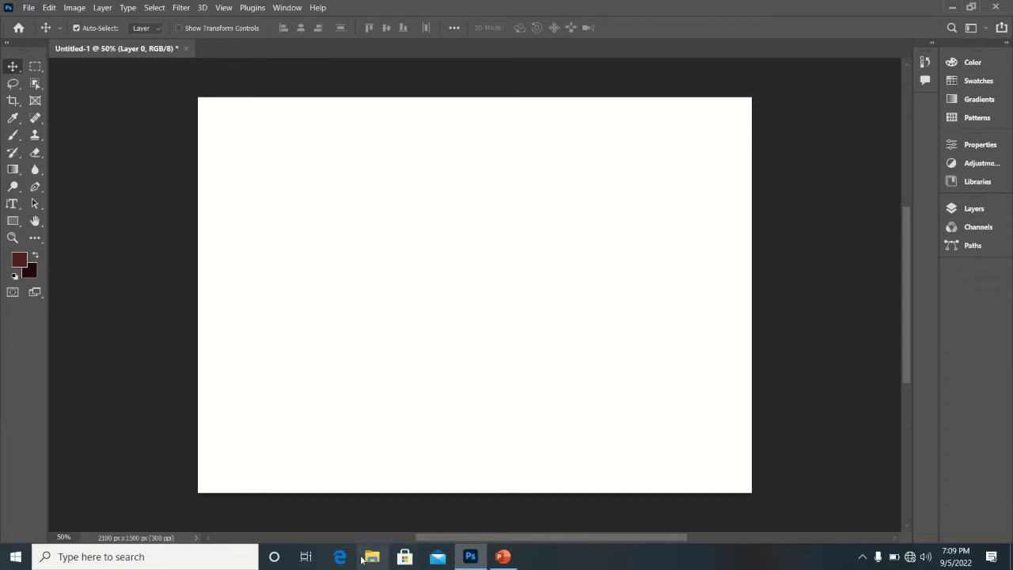
# - Join the ZTE_2.4G_jAVHi5 Wi‑Fi network with its security key and close the flyout
pyautogui.click(911, 557)
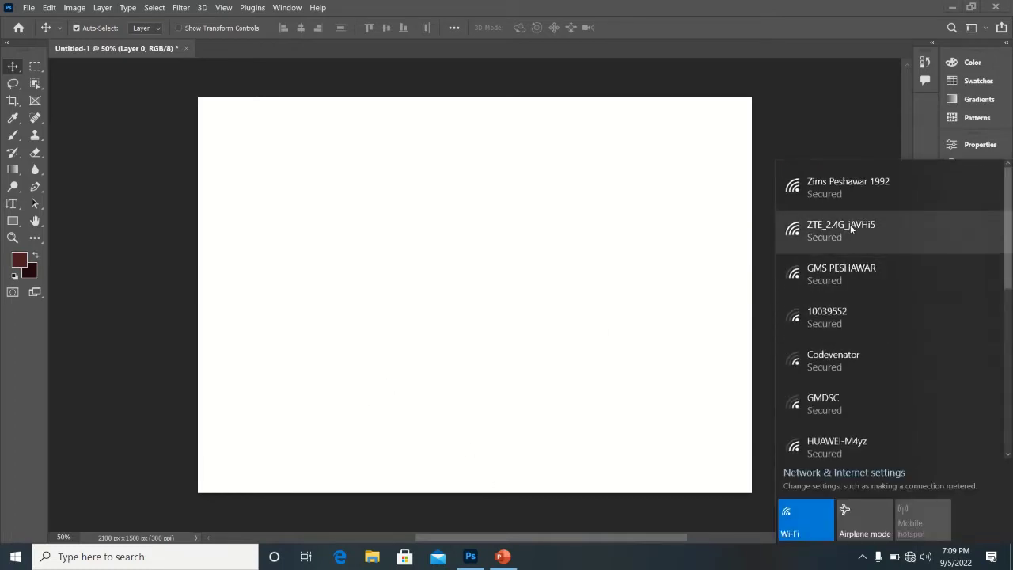
pyautogui.click(852, 232)
pyautogui.click(937, 287)
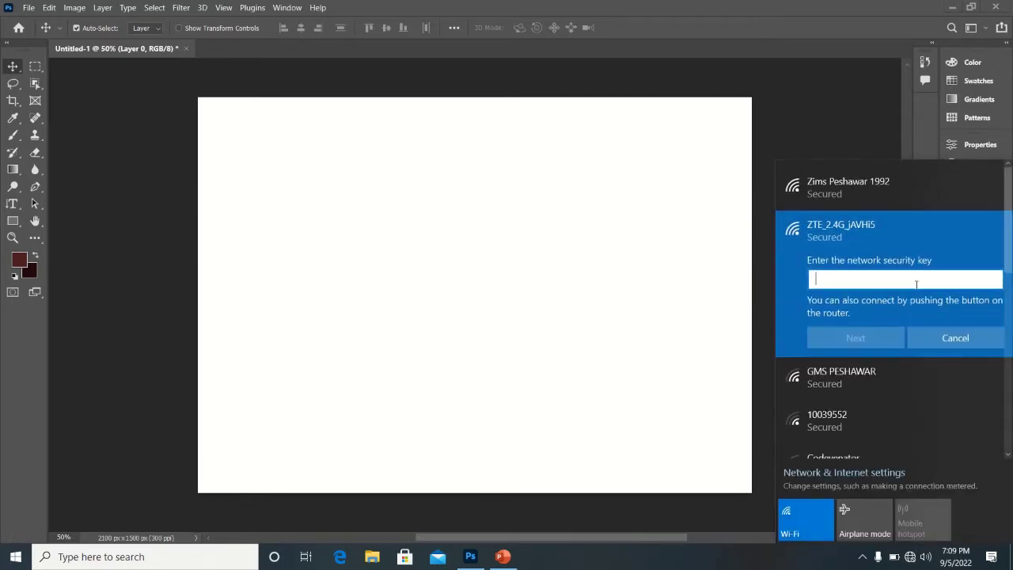
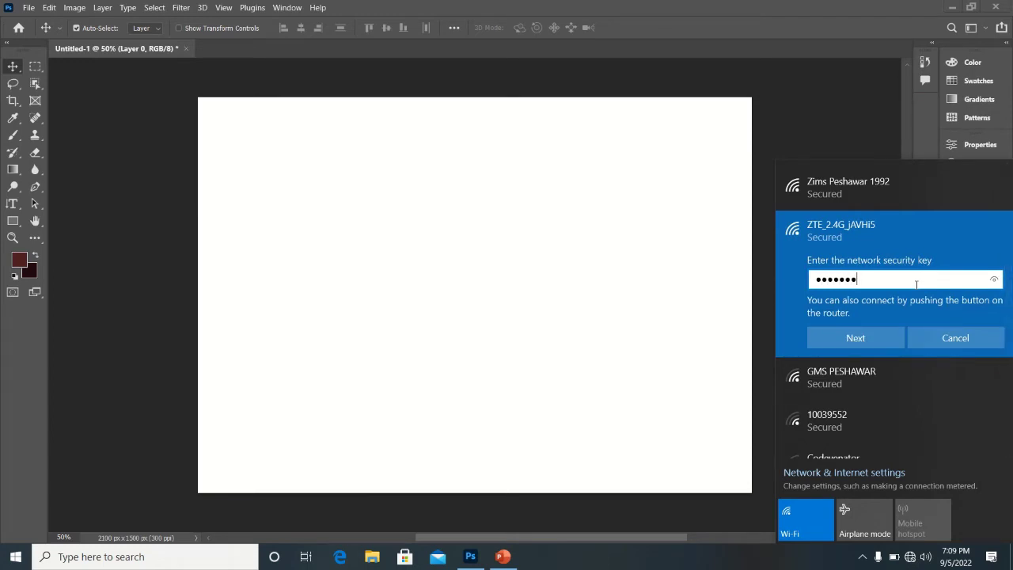
pyautogui.press('Return')
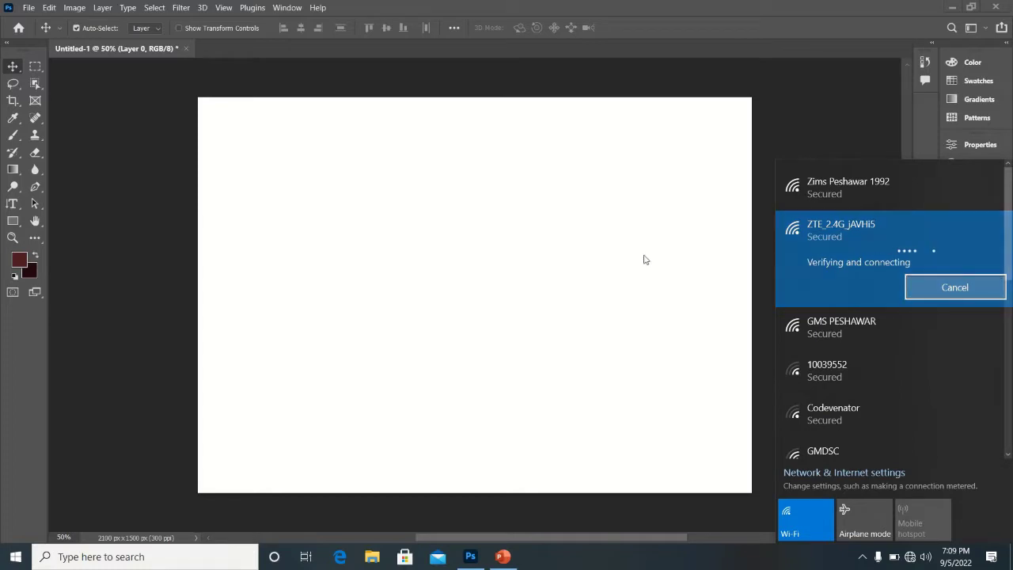
pyautogui.click(491, 253)
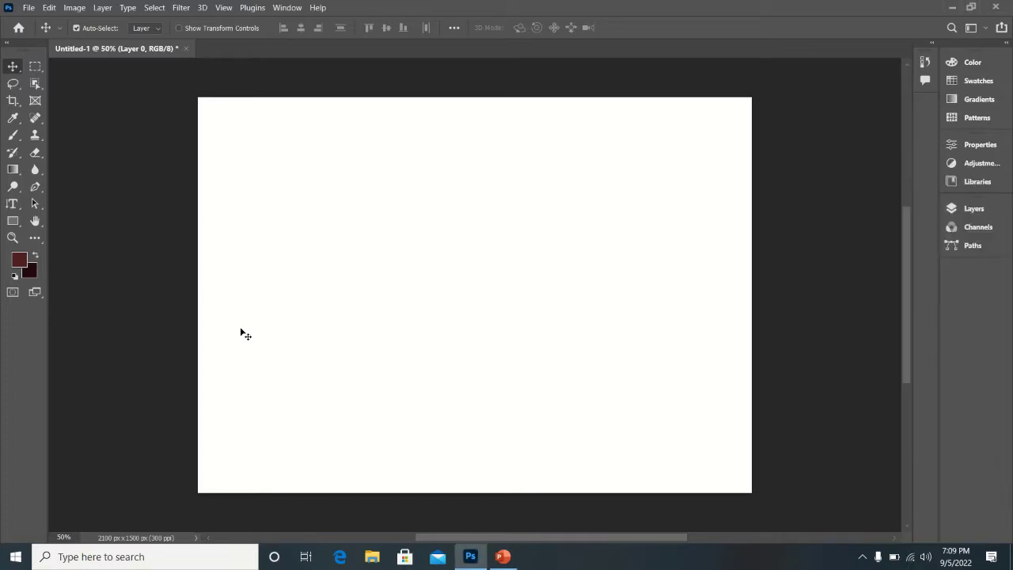
pyautogui.click(348, 559)
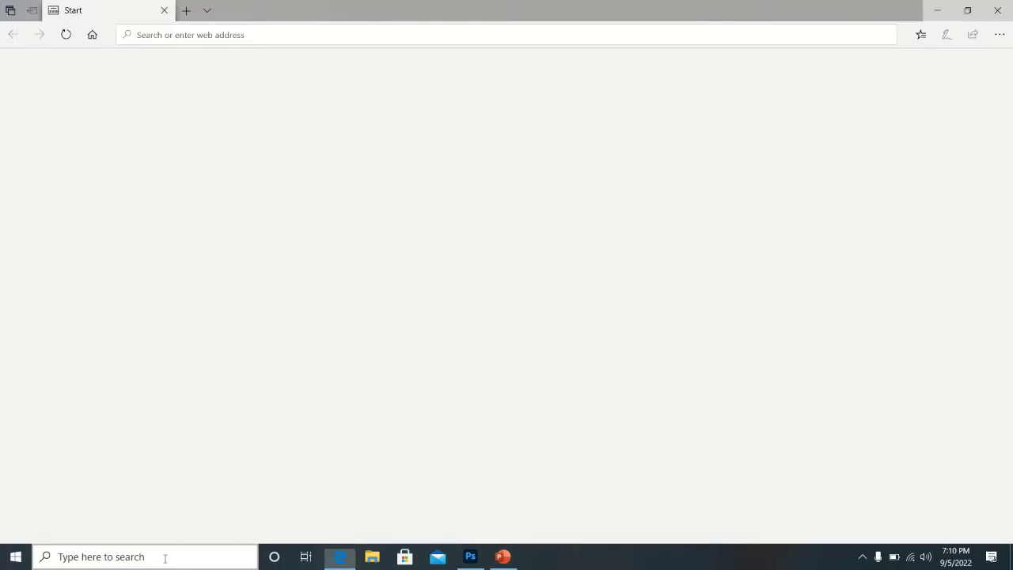
# - Launch Google Chrome from Windows search and maximize its profile picker
pyautogui.click(165, 558)
pyautogui.write('g')
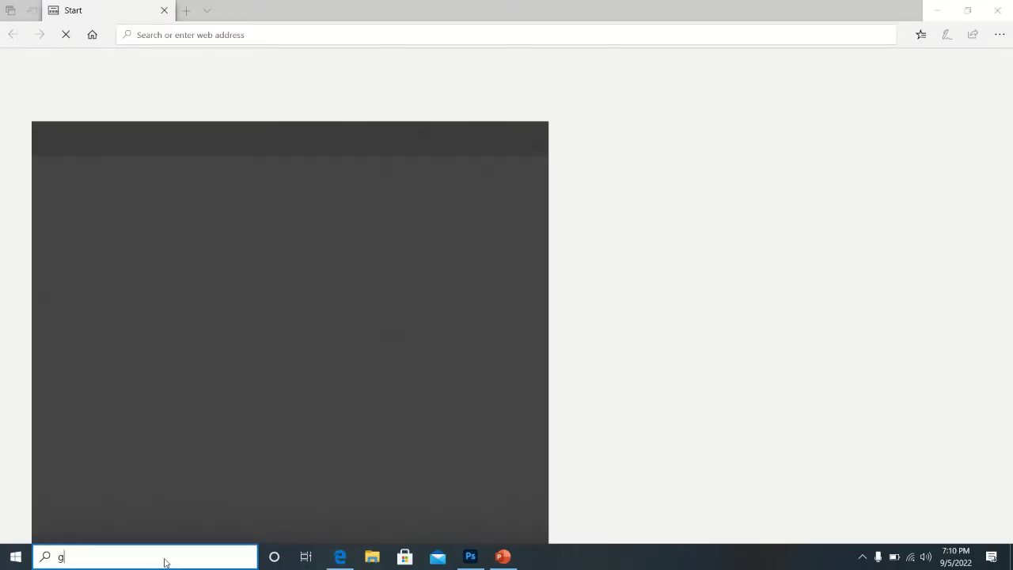
pyautogui.write('oogl')
pyautogui.press('Return')
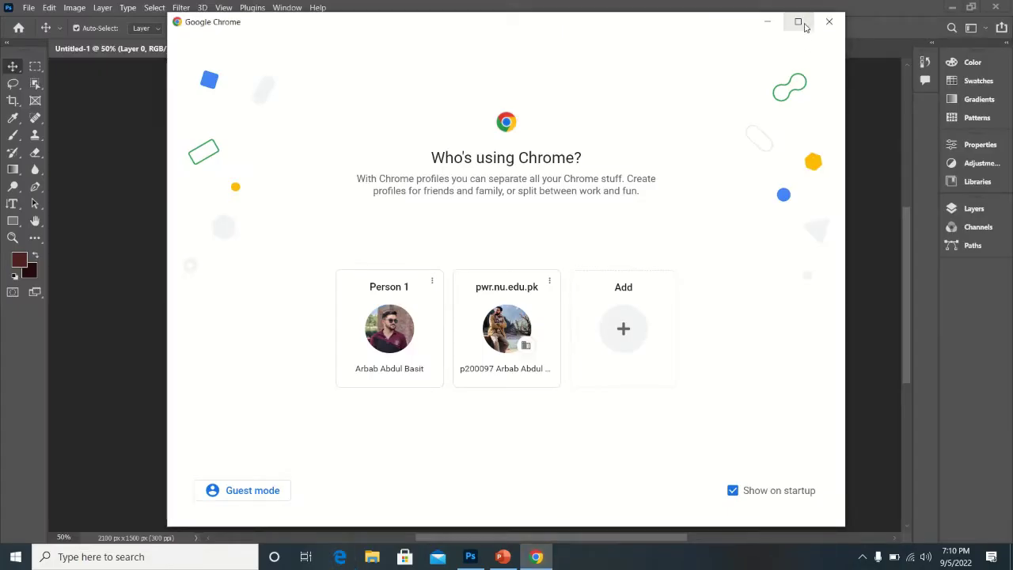
pyautogui.click(801, 23)
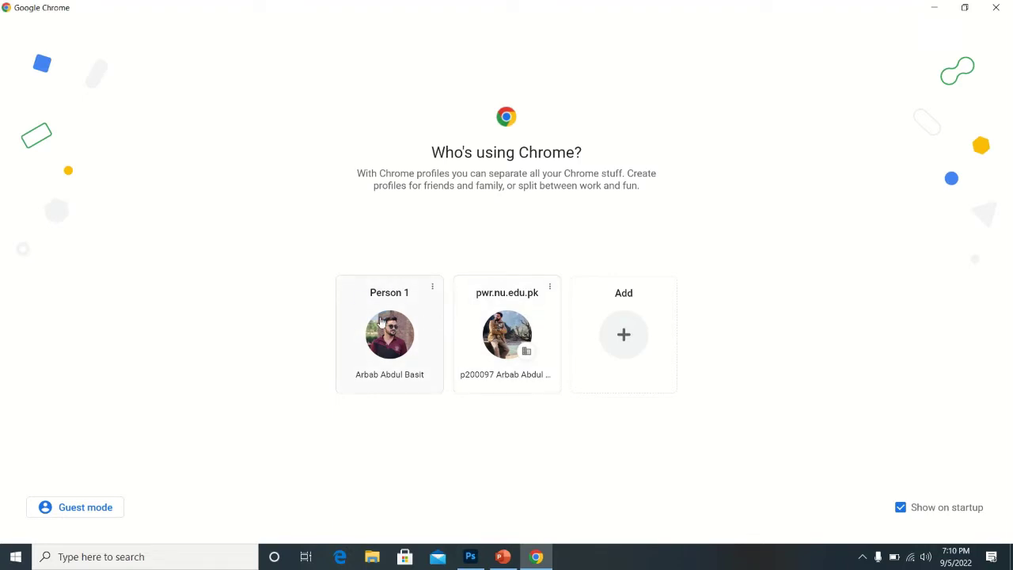
# - Open Chrome with the first profile and load google.com, ready to search
pyautogui.click(383, 325)
pyautogui.write('g')
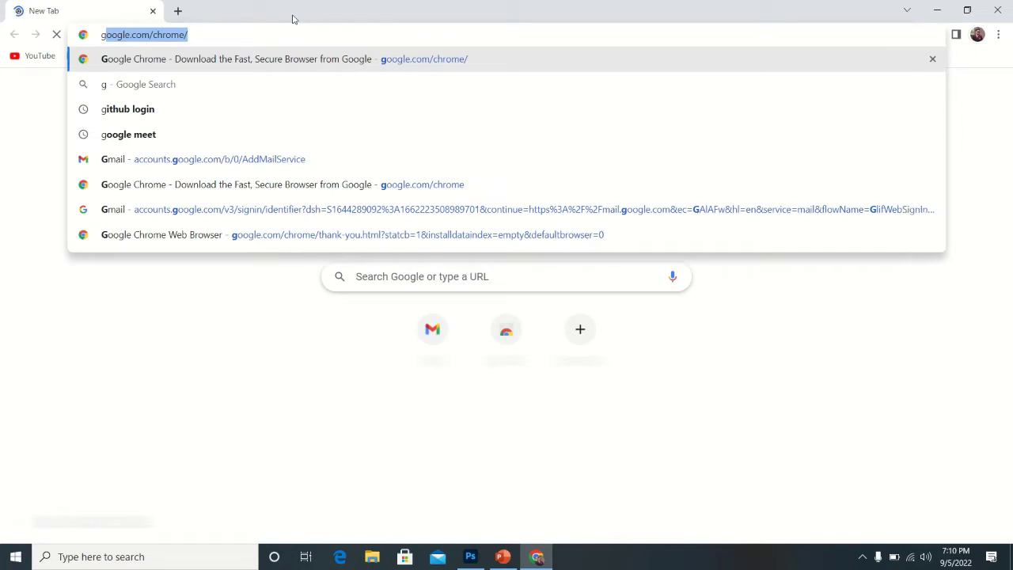
pyautogui.write('oogle.c')
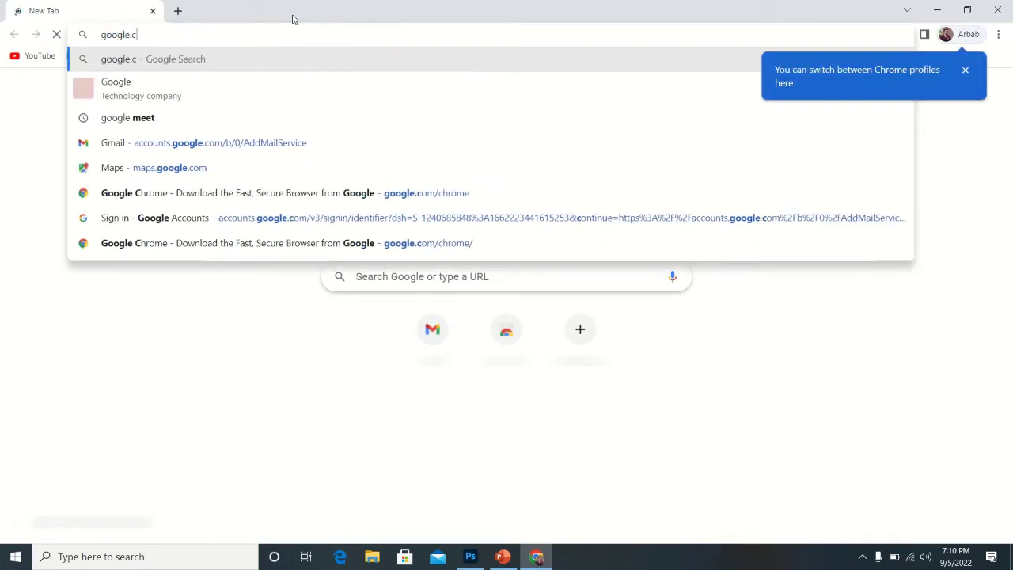
pyautogui.write('om')
pyautogui.press('Return')
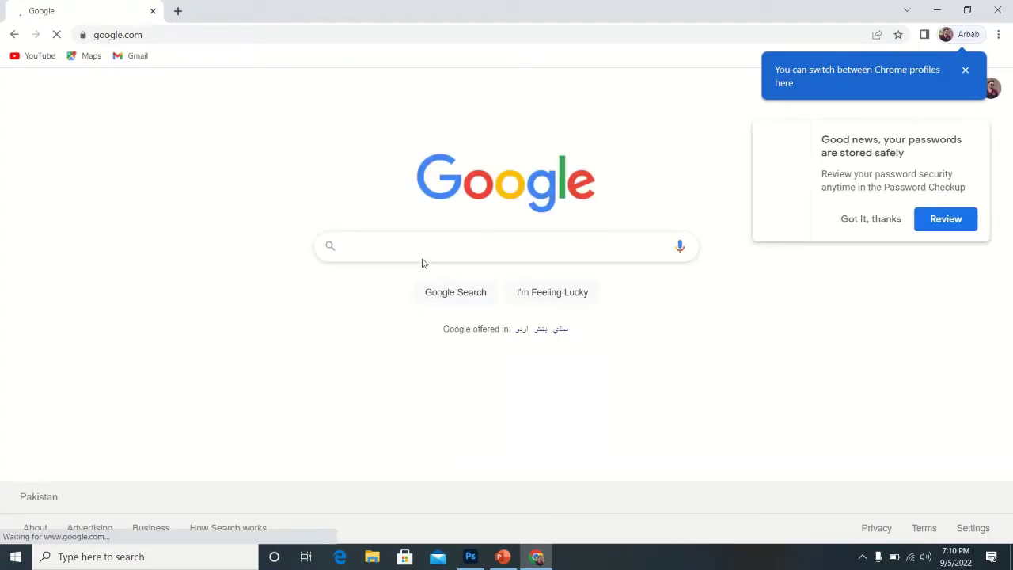
pyautogui.click(414, 256)
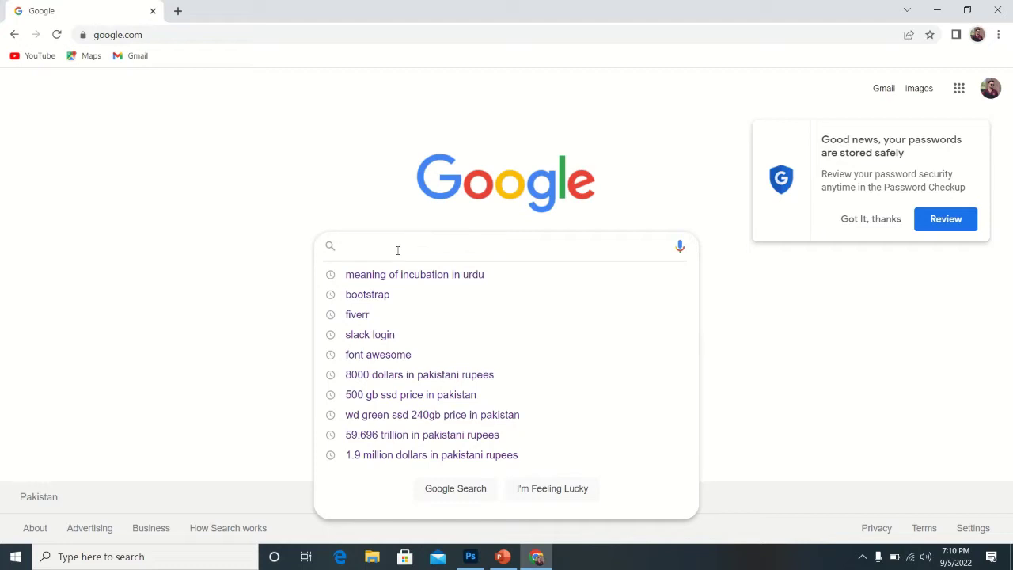
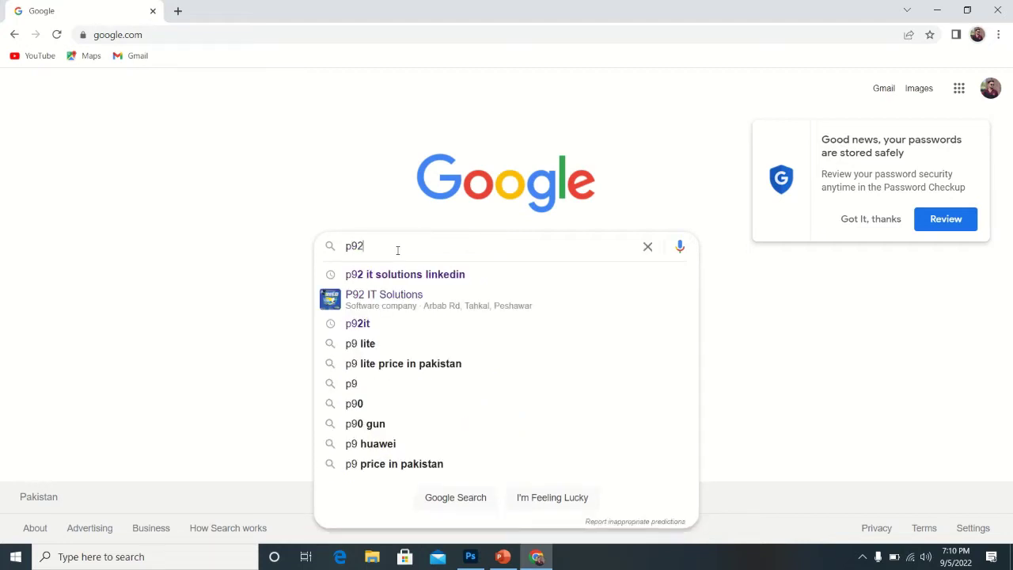
pyautogui.press('Return')
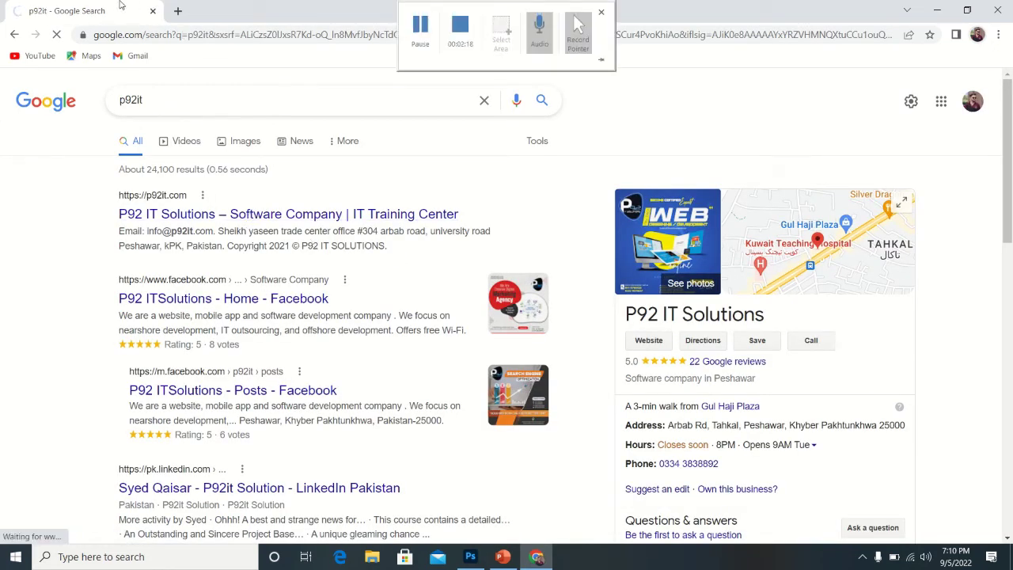
pyautogui.click(120, 198)
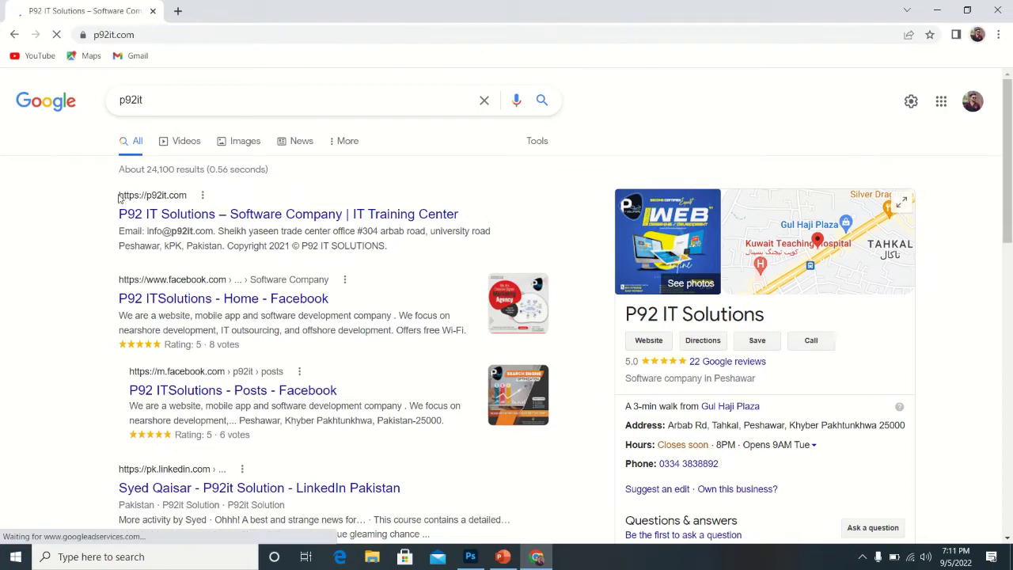
pyautogui.scroll(-15, 310, 259)
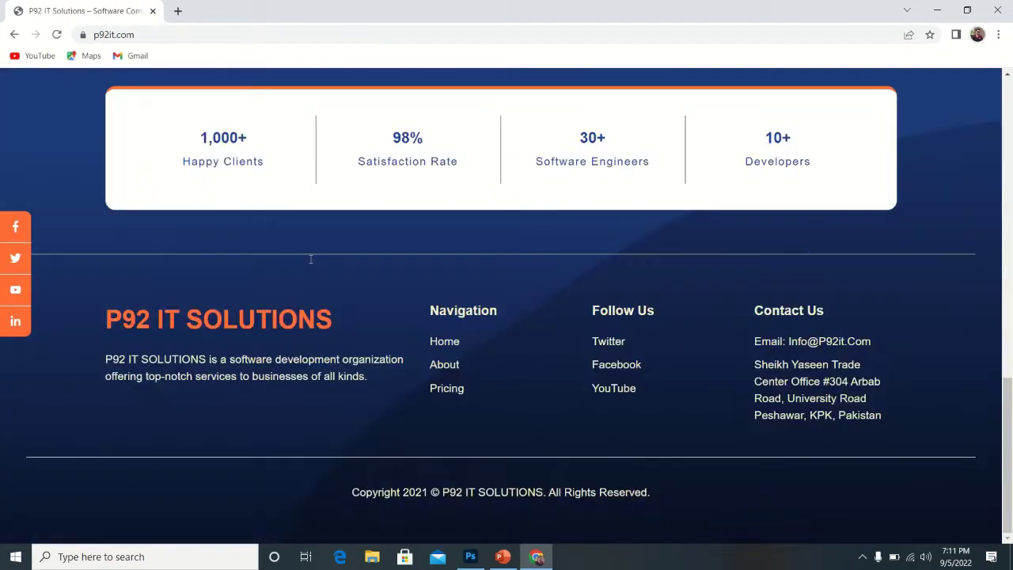
pyautogui.scroll(15, 310, 259)
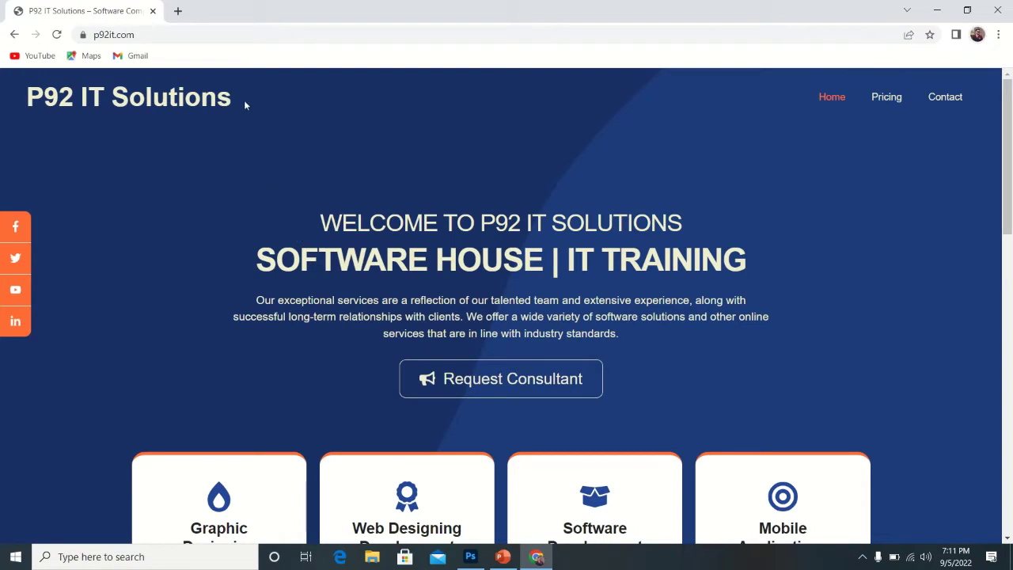
pyautogui.click(199, 36)
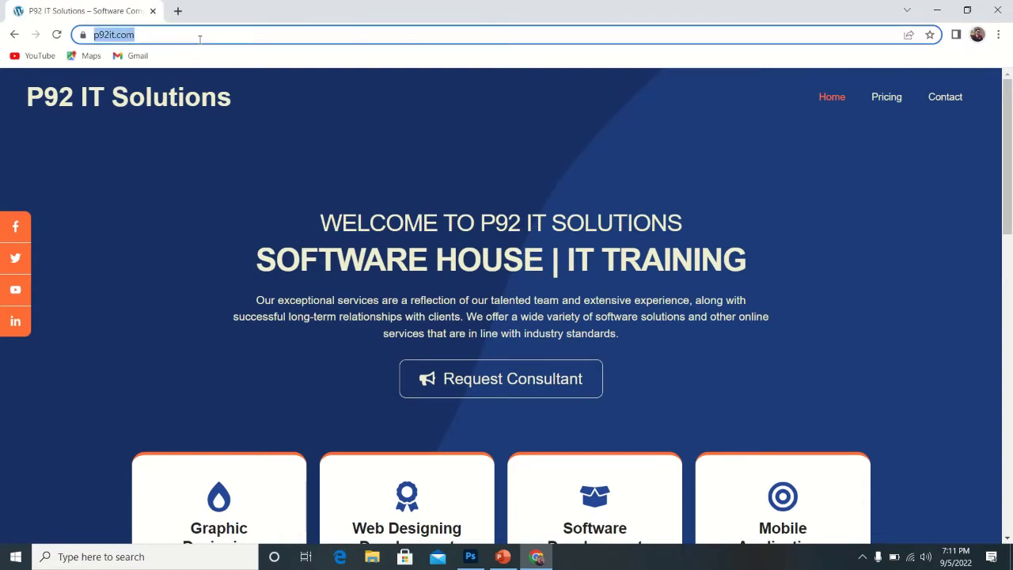
pyautogui.write('google')
pyautogui.press('Return')
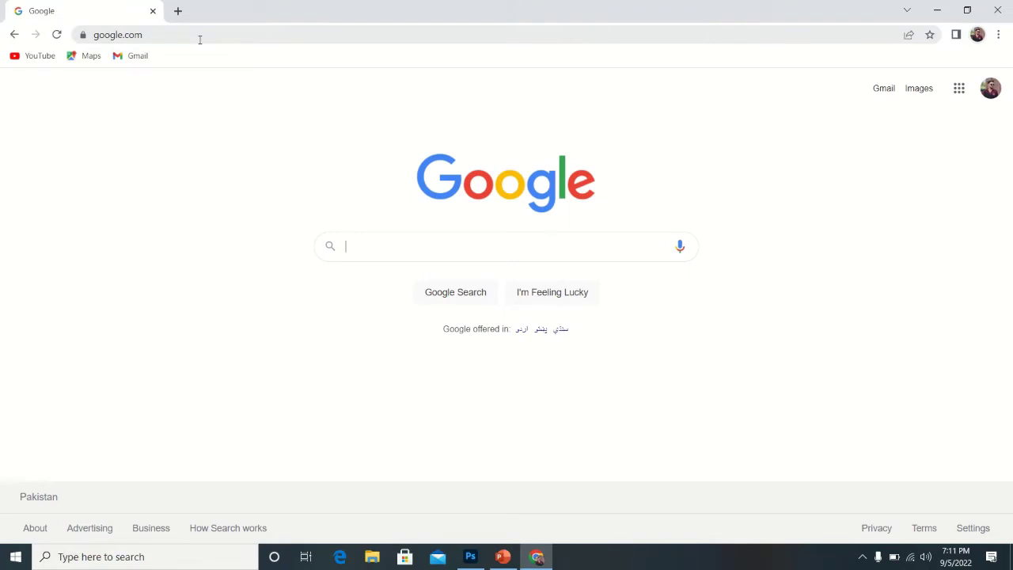
# - Search Google for 'slack'
pyautogui.write('g')
pyautogui.press('BackSpace')
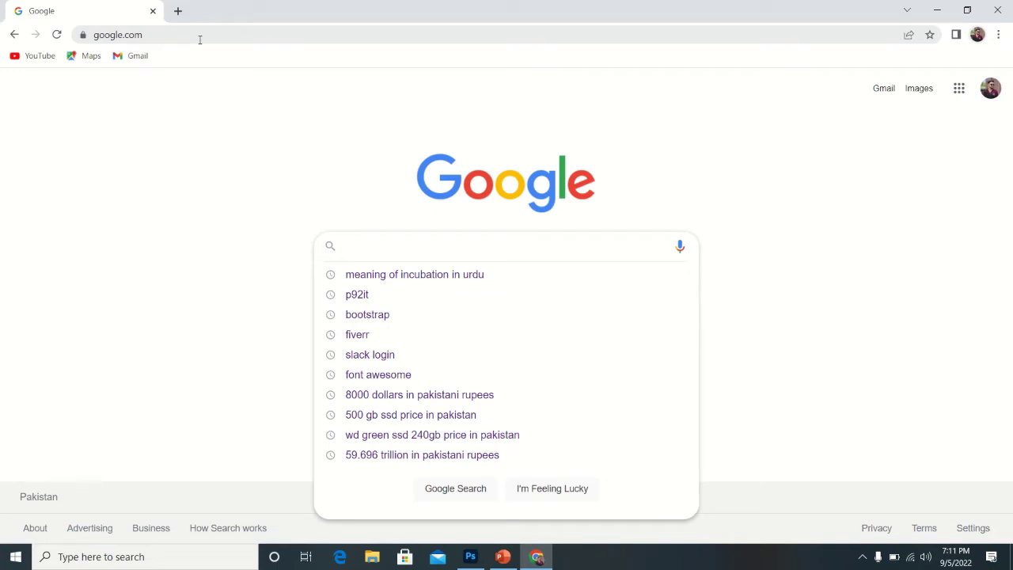
pyautogui.write('s')
pyautogui.write('l')
pyautogui.press('BackSpace')
pyautogui.press('BackSpace')
pyautogui.write('slack')
pyautogui.press('Return')
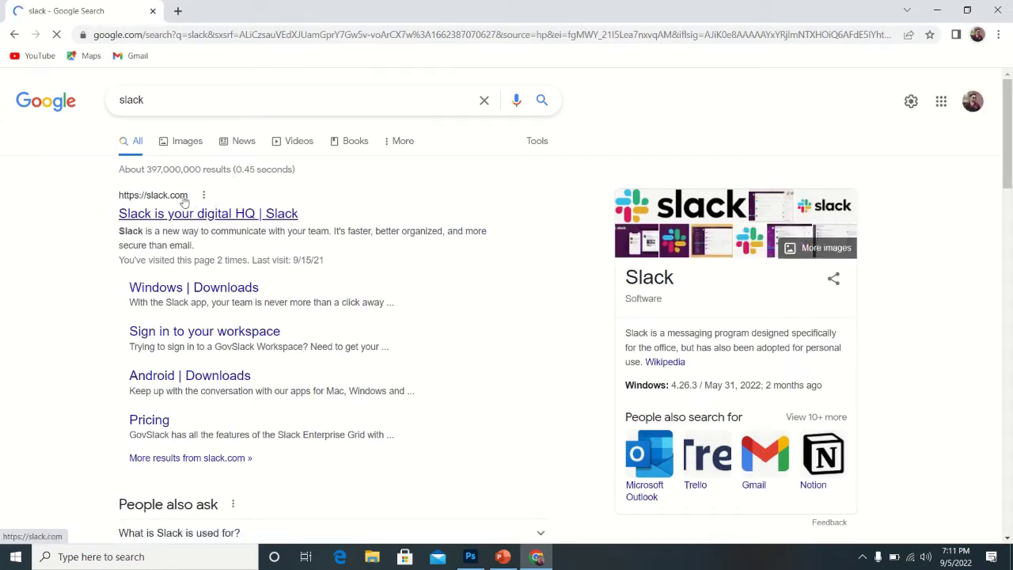
# - Scroll the slack results down to the Slack on the App Store link
pyautogui.click(181, 207)
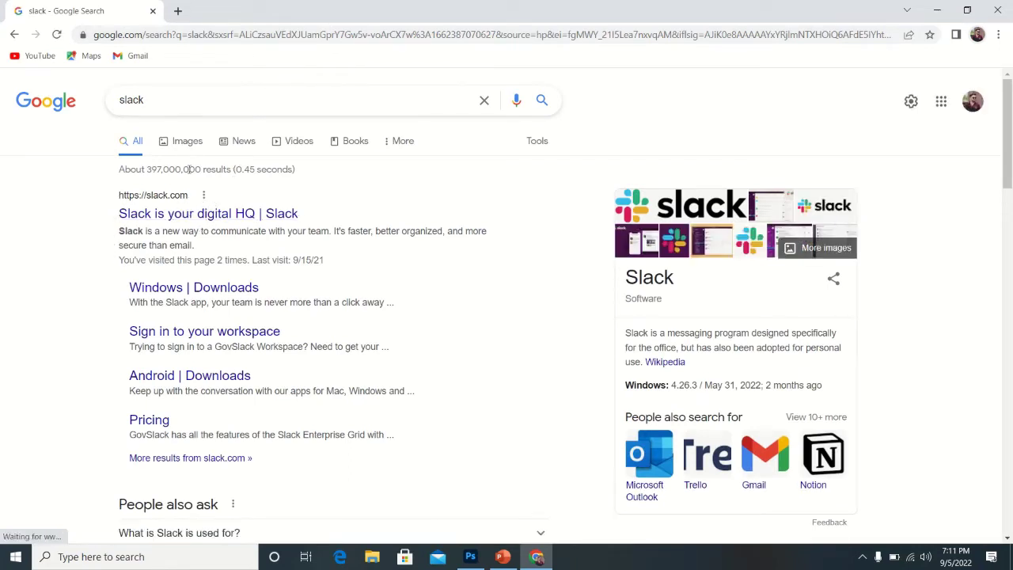
pyautogui.scroll(-15, 95, 215)
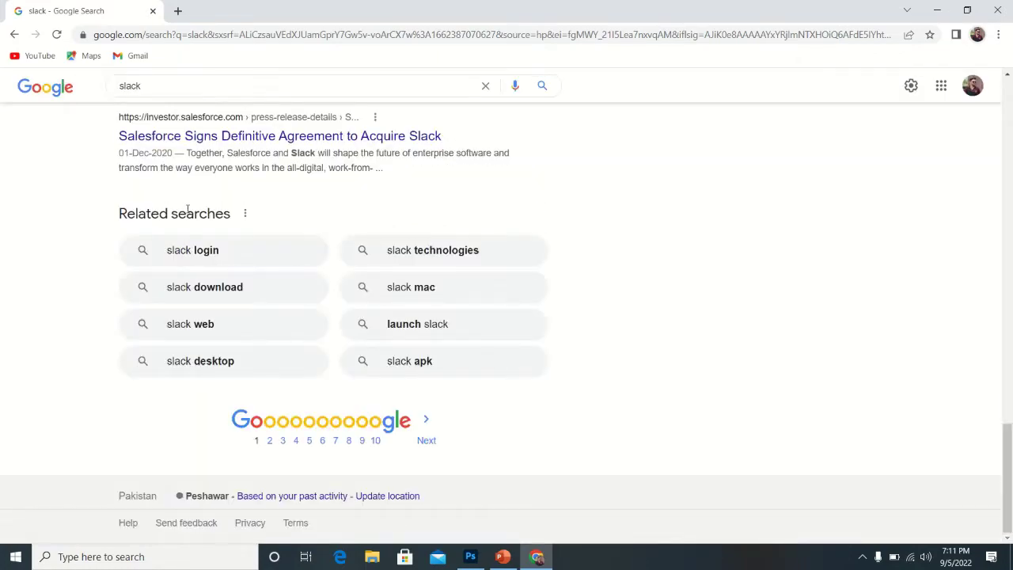
pyautogui.scroll(15, 187, 208)
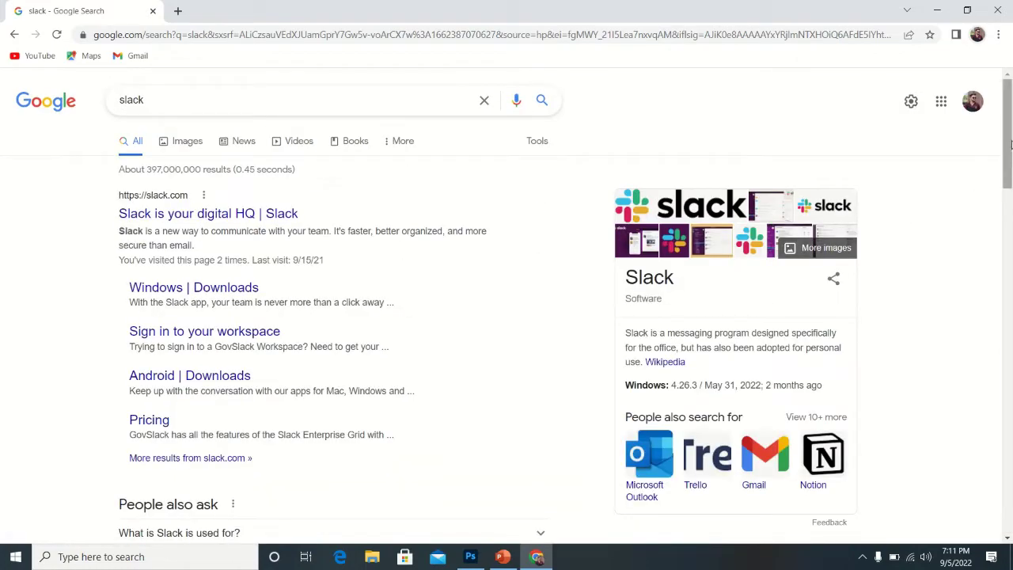
pyautogui.moveTo(1010, 145); pyautogui.dragTo(884, 324)
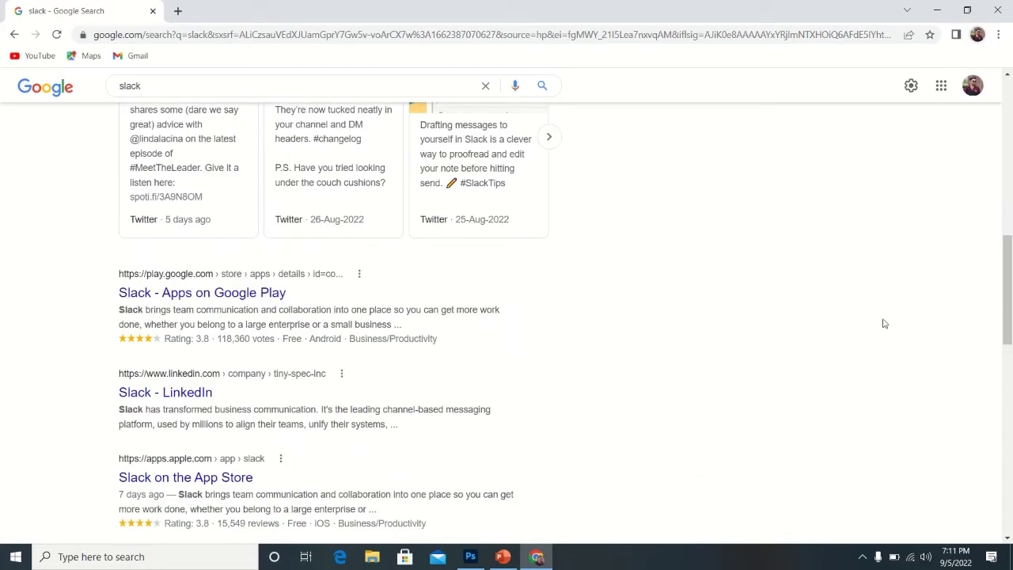
pyautogui.scroll(-8, 192, 375)
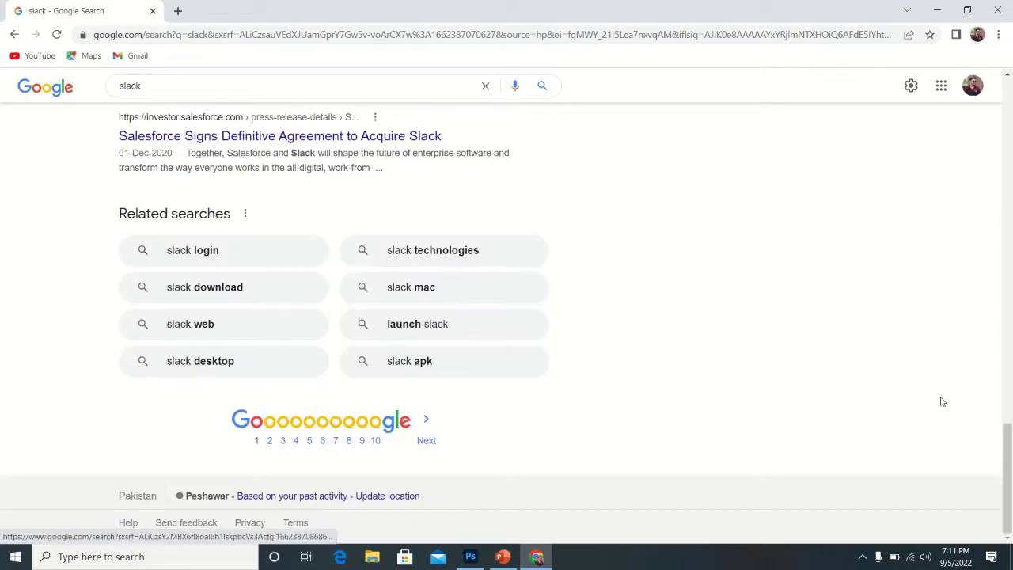
pyautogui.scroll(4, 220, 200)
pyautogui.scroll(2, 220, 199)
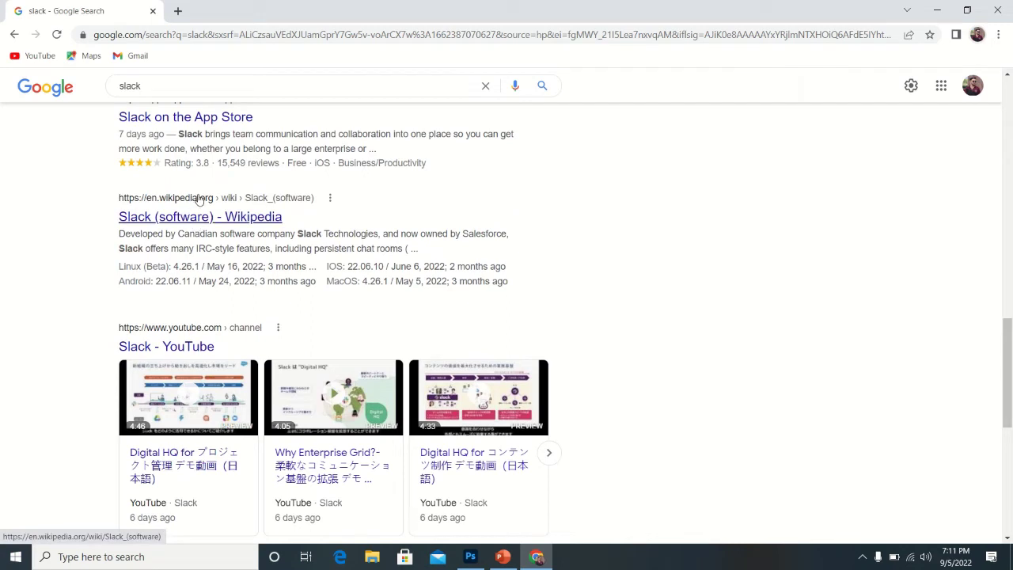
# - Save the first screenshot on Slack's App Store page to Downloads as 300x0w.webp
pyautogui.click(203, 120)
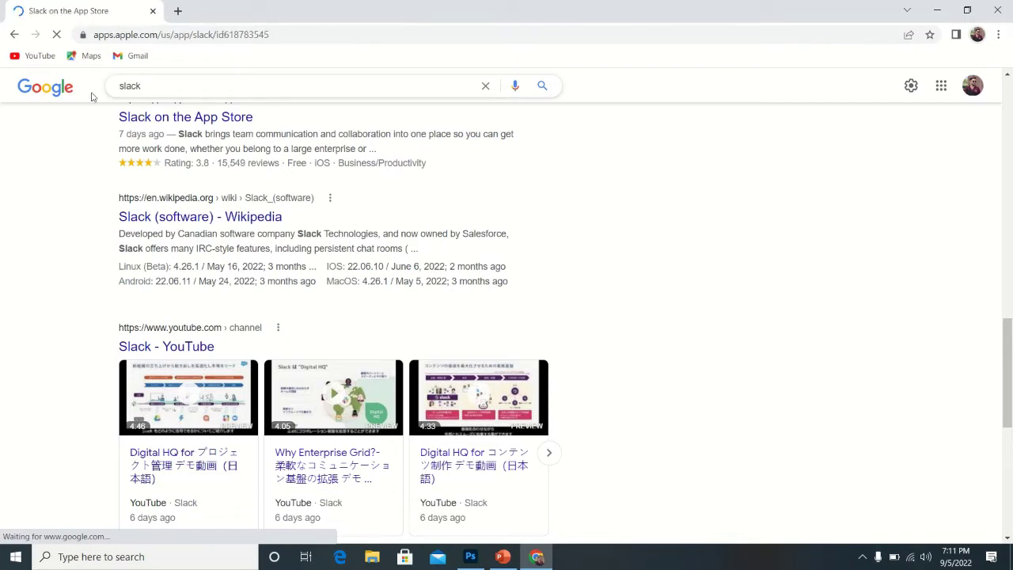
pyautogui.scroll(-3, 92, 249)
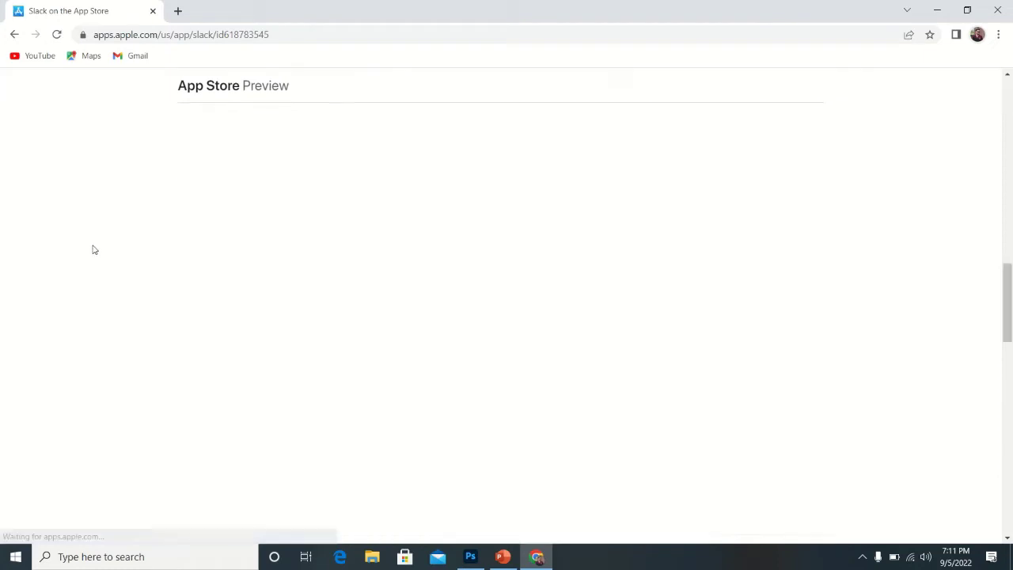
pyautogui.scroll(2, 303, 264)
pyautogui.scroll(2, 278, 310)
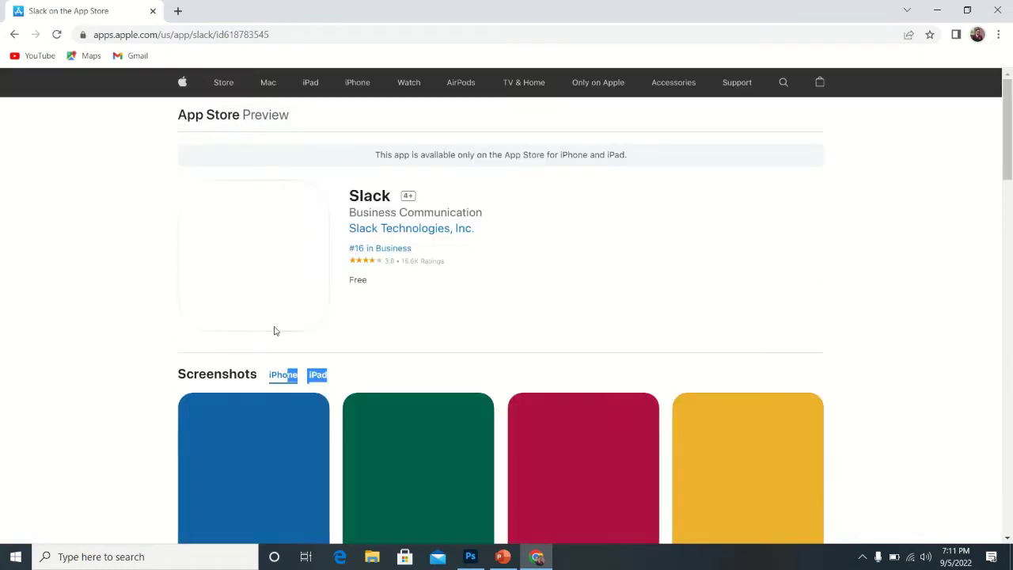
pyautogui.hotkey('ctrl', 'a')
pyautogui.moveTo(1010, 180); pyautogui.dragTo(1009, 239)
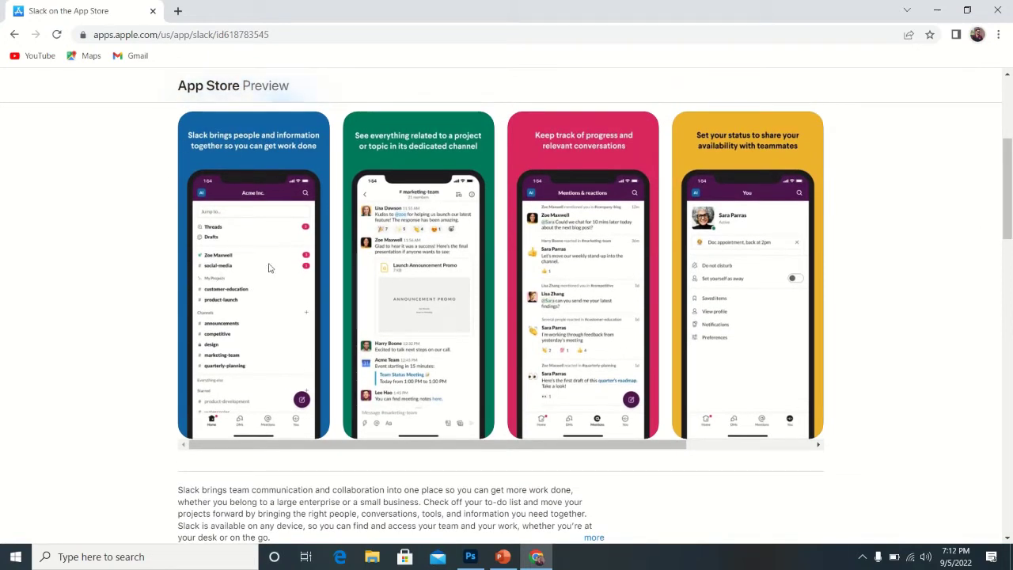
pyautogui.moveTo(617, 448); pyautogui.dragTo(243, 219)
pyautogui.rightClick(255, 223)
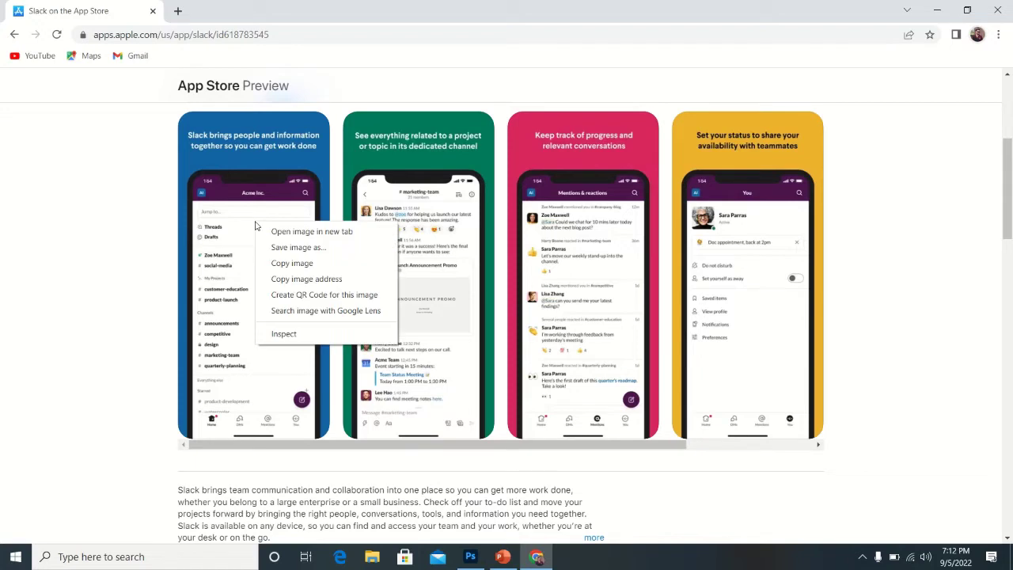
pyautogui.click(304, 248)
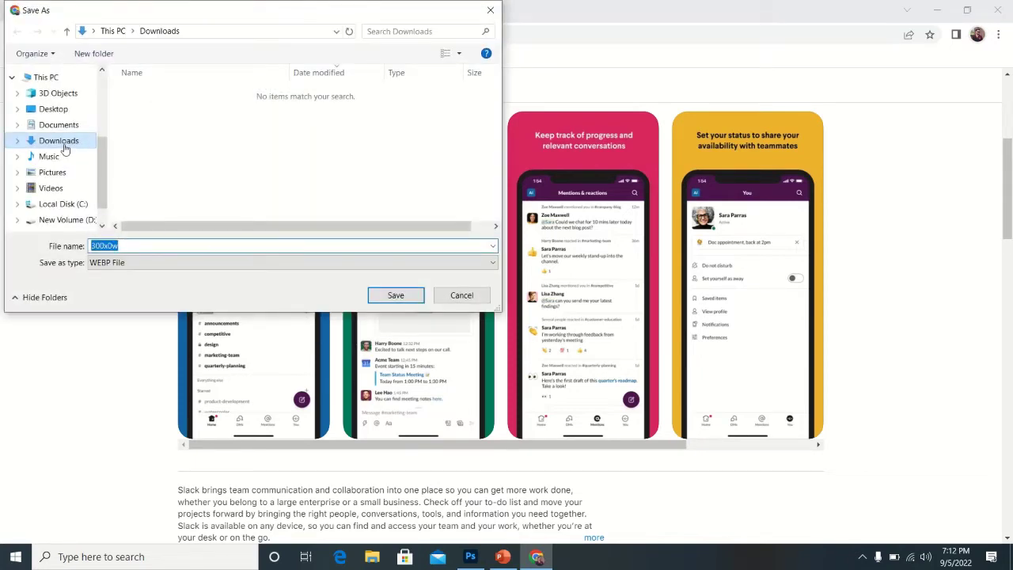
pyautogui.click(388, 294)
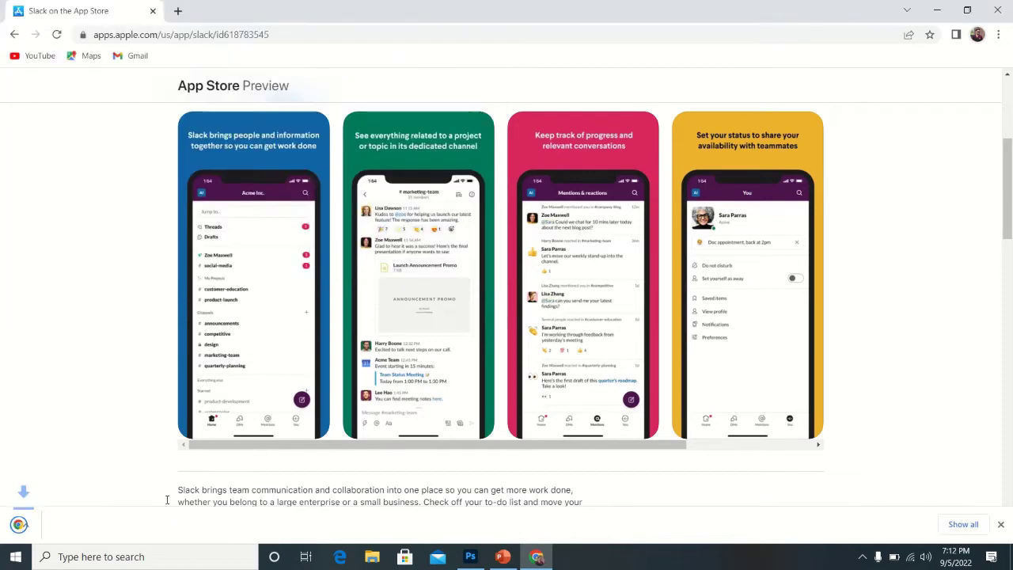
# - Open 300x0w.webp in Chrome and copy the image to the clipboard for Photoshop
pyautogui.click(140, 525)
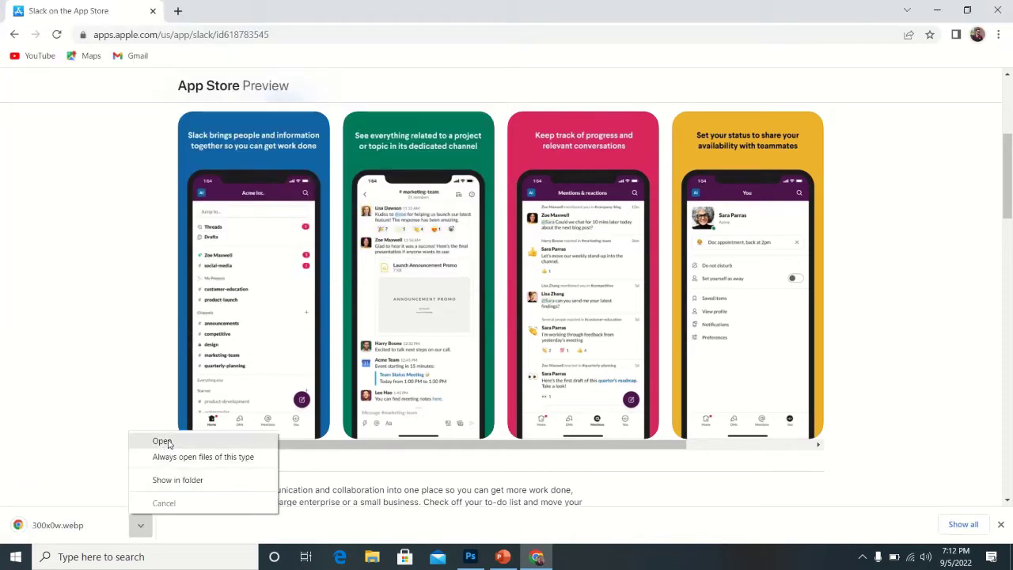
pyautogui.click(166, 443)
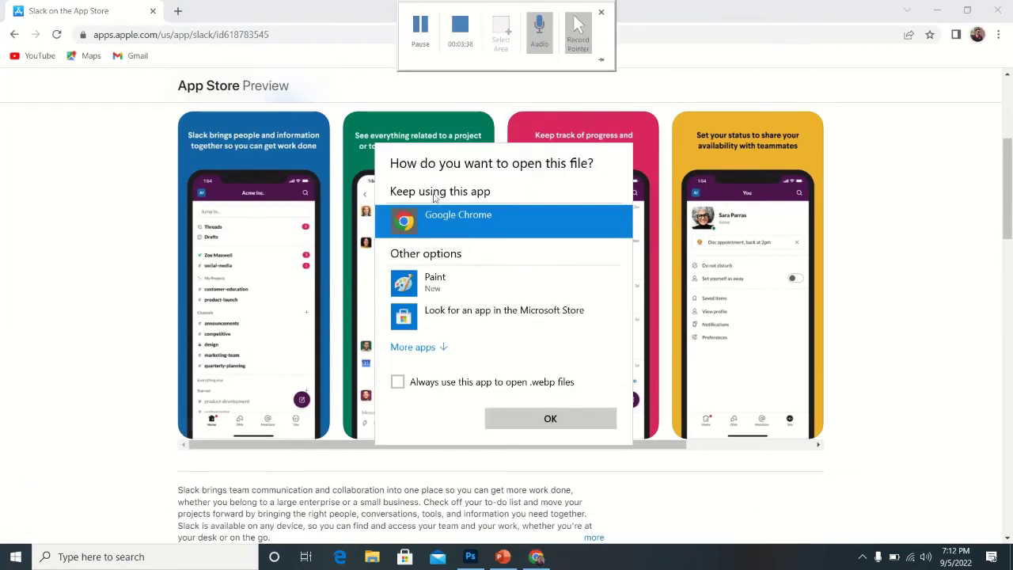
pyautogui.click(550, 418)
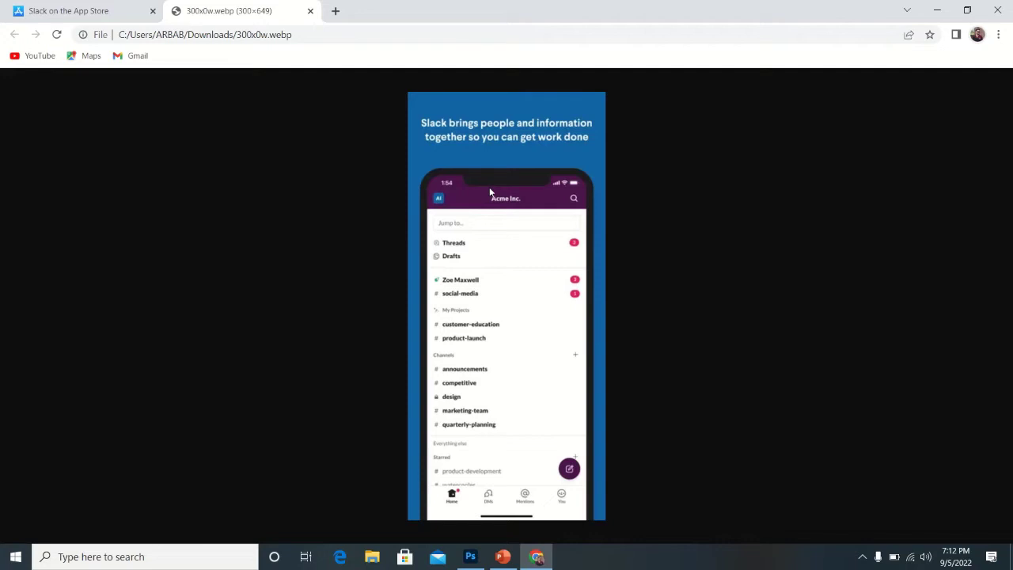
pyautogui.rightClick(530, 184)
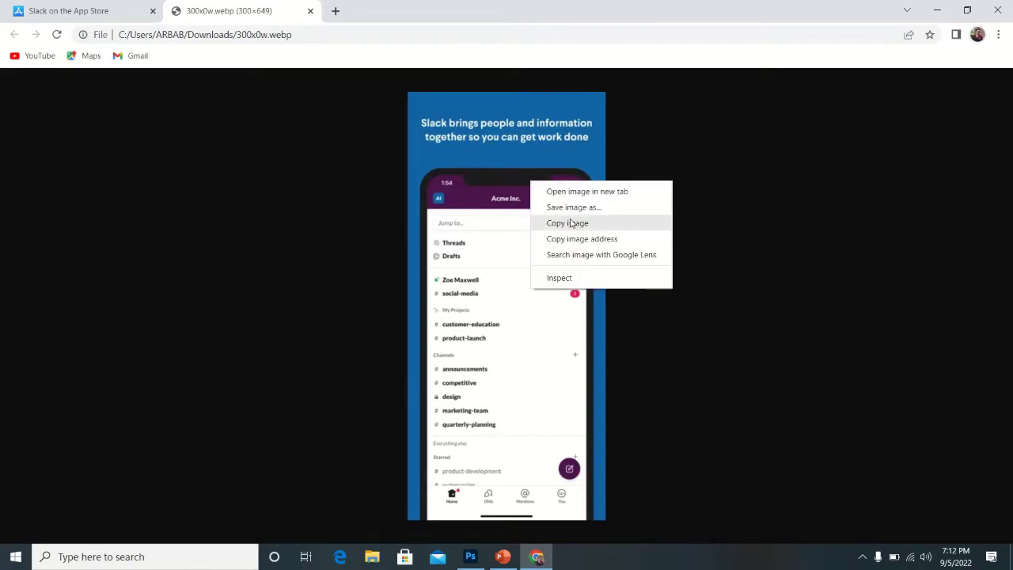
pyautogui.click(571, 223)
pyautogui.click(473, 556)
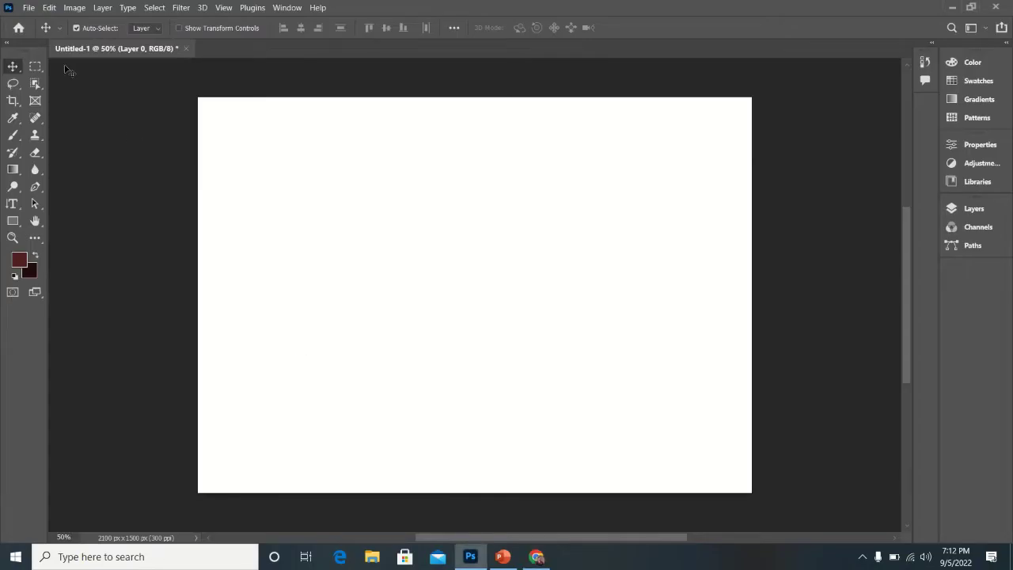
# - Create a new 300 × 649 px document and paste the Slack screenshot into it
pyautogui.click(29, 8)
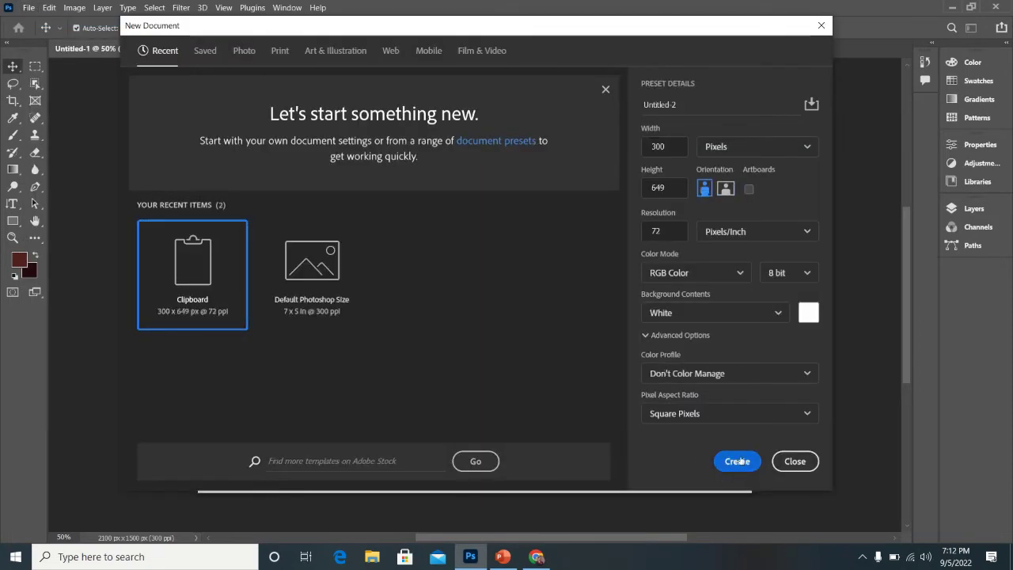
pyautogui.click(737, 462)
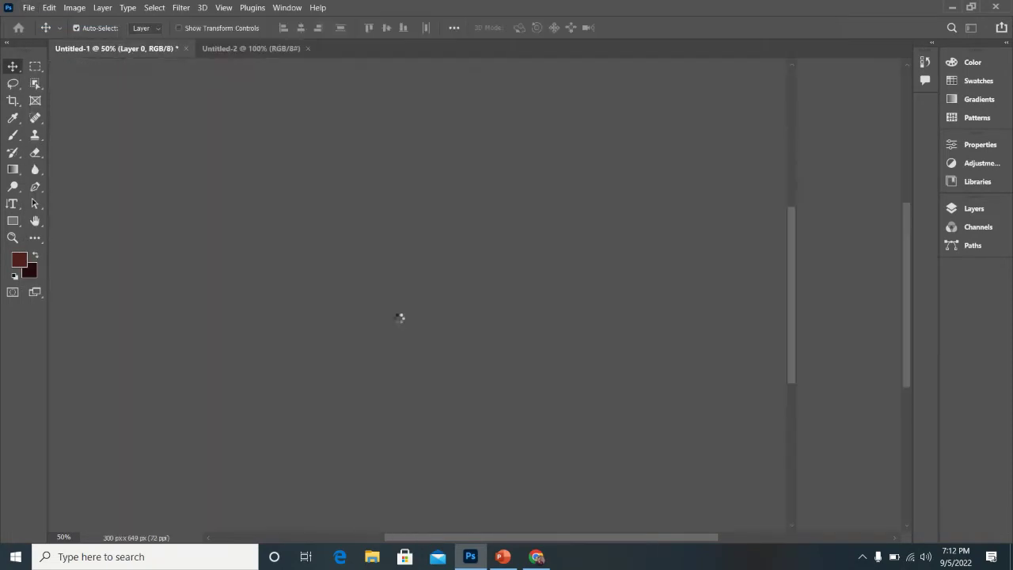
pyautogui.hotkey('ctrl', 'v')
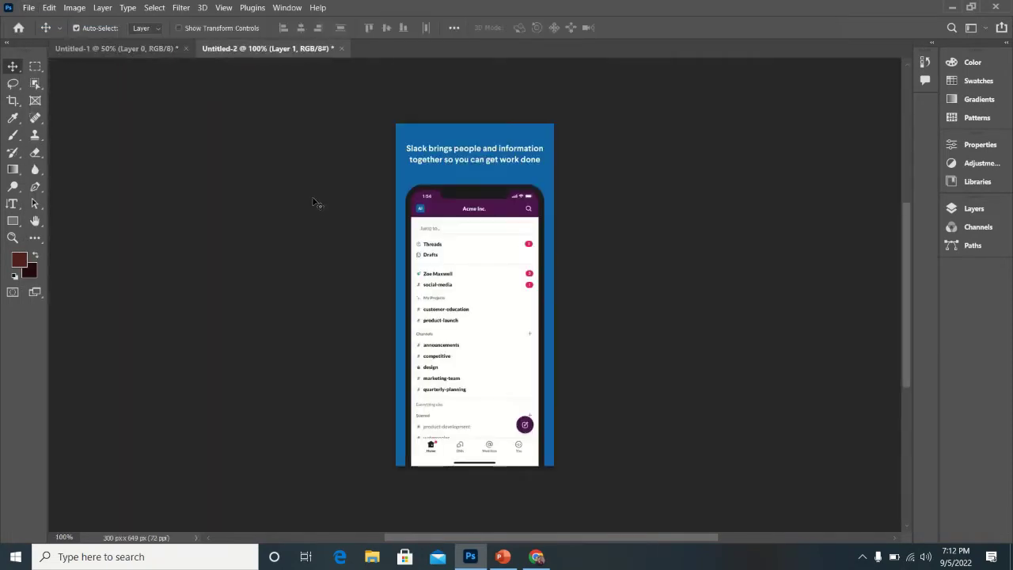
pyautogui.hotkey('ctrl', '+')
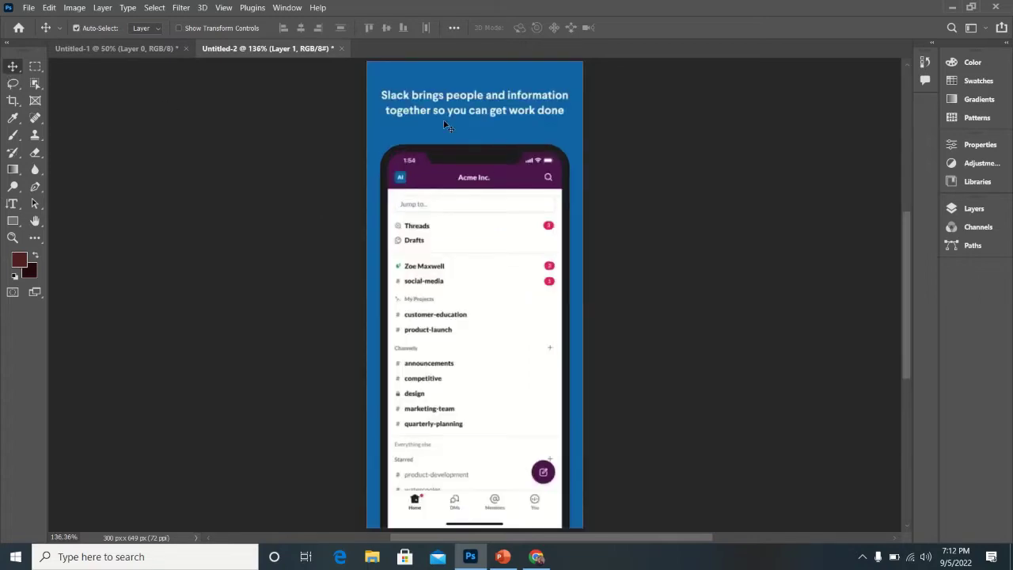
# - Check the image's width and height in the Image Size dialog
pyautogui.click(77, 8)
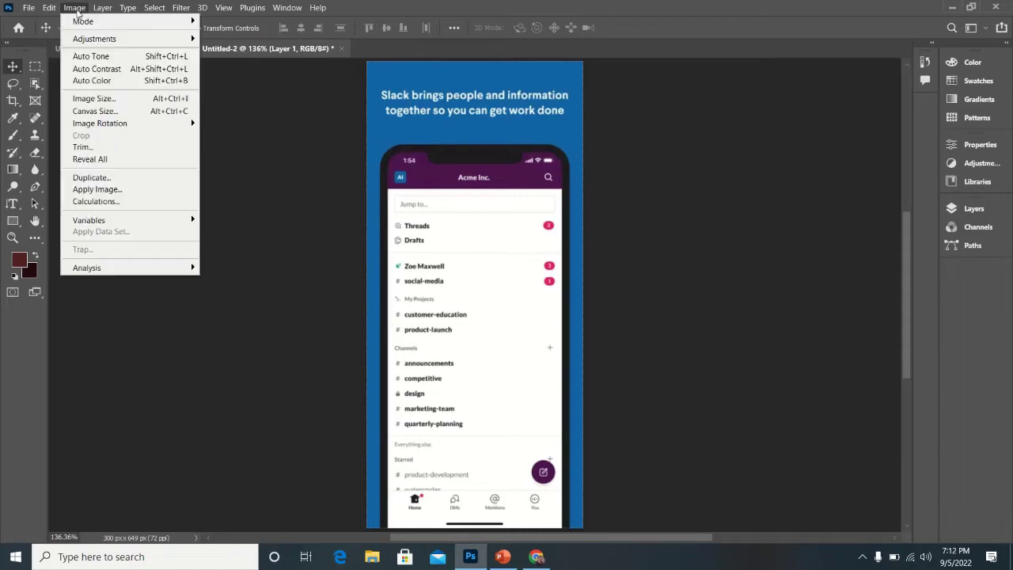
pyautogui.click(87, 97)
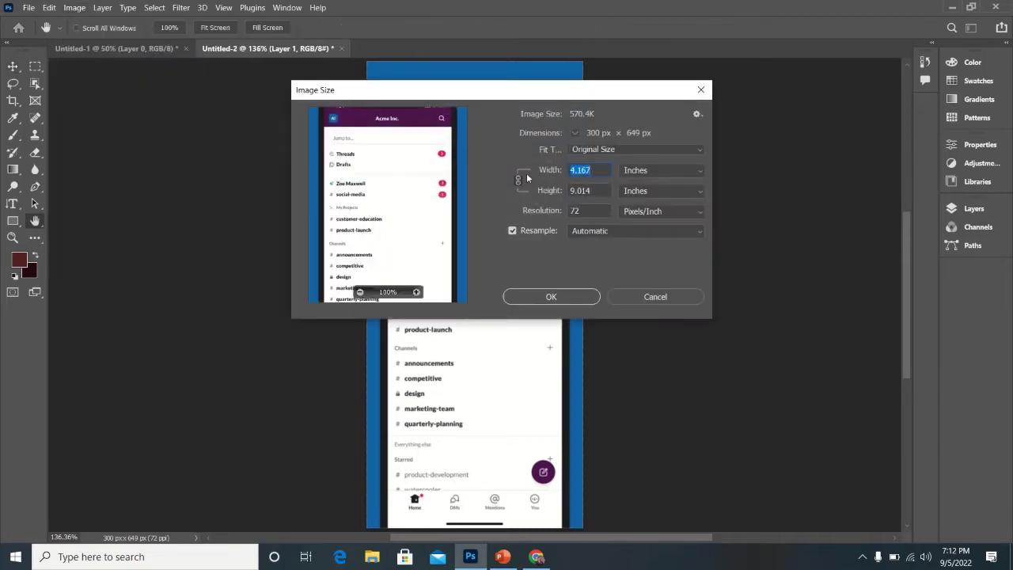
pyautogui.click(600, 169)
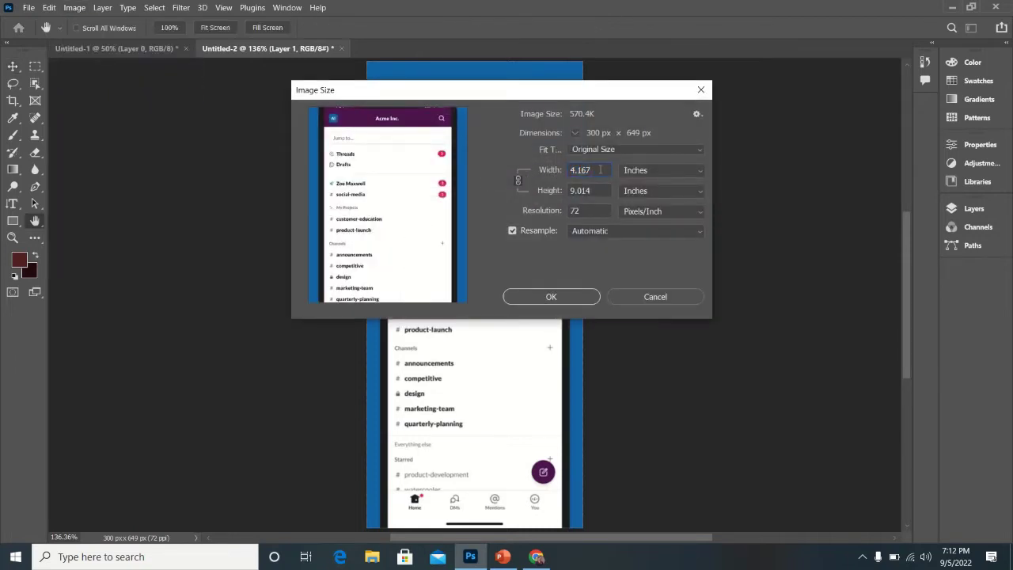
pyautogui.doubleClick(581, 192)
pyautogui.click(606, 191)
pyautogui.click(655, 297)
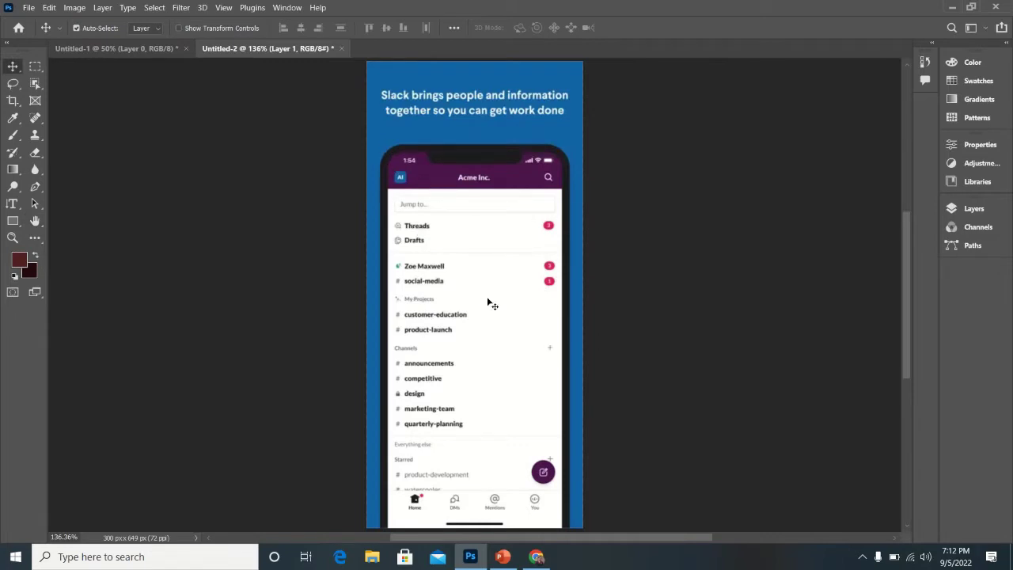
# - Crop the image around the phone screen to 264 × 532 px and verify it in Image Size
pyautogui.click(13, 101)
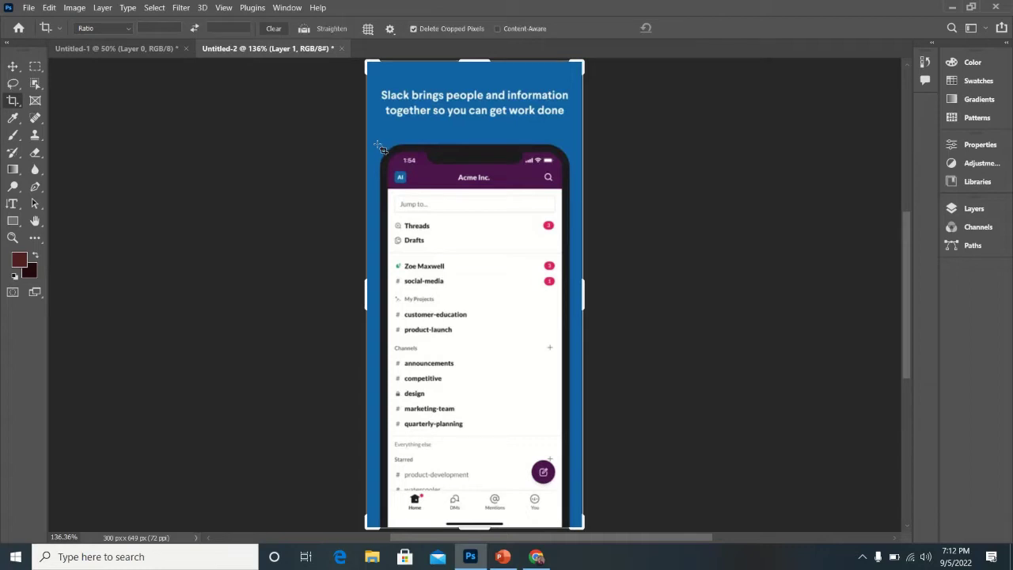
pyautogui.moveTo(379, 148); pyautogui.dragTo(571, 525)
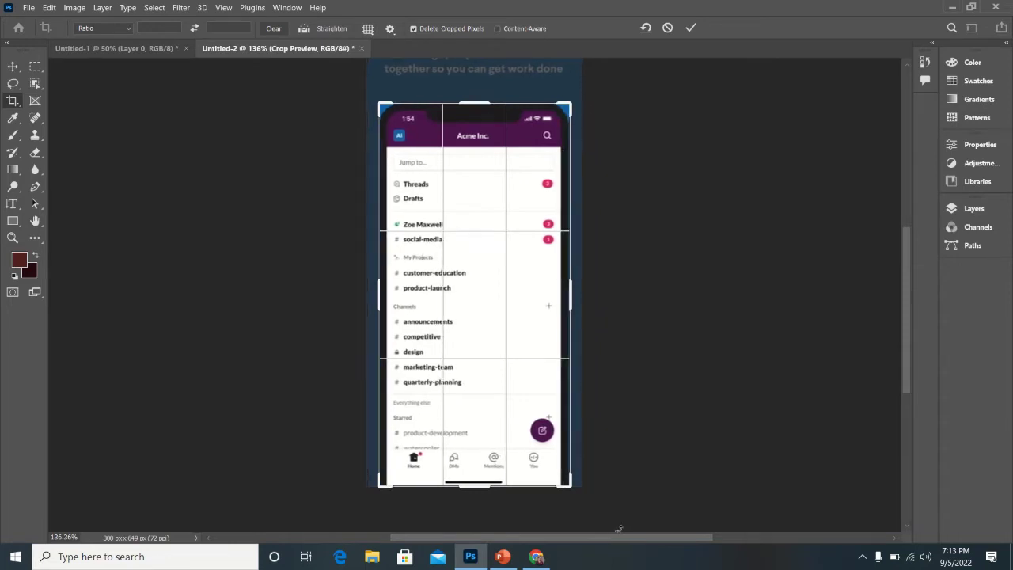
pyautogui.press('Return')
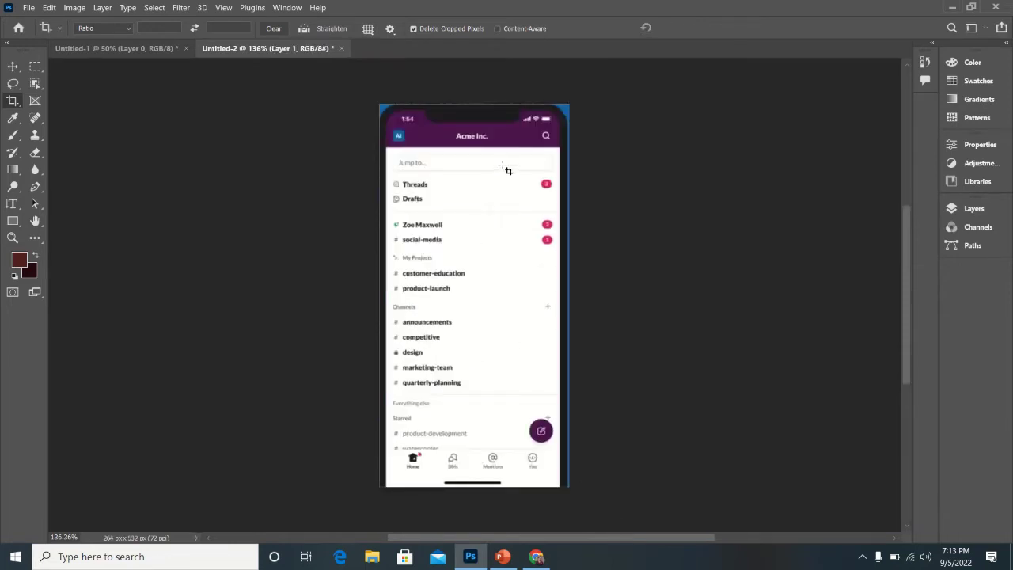
pyautogui.click(13, 65)
pyautogui.click(102, 8)
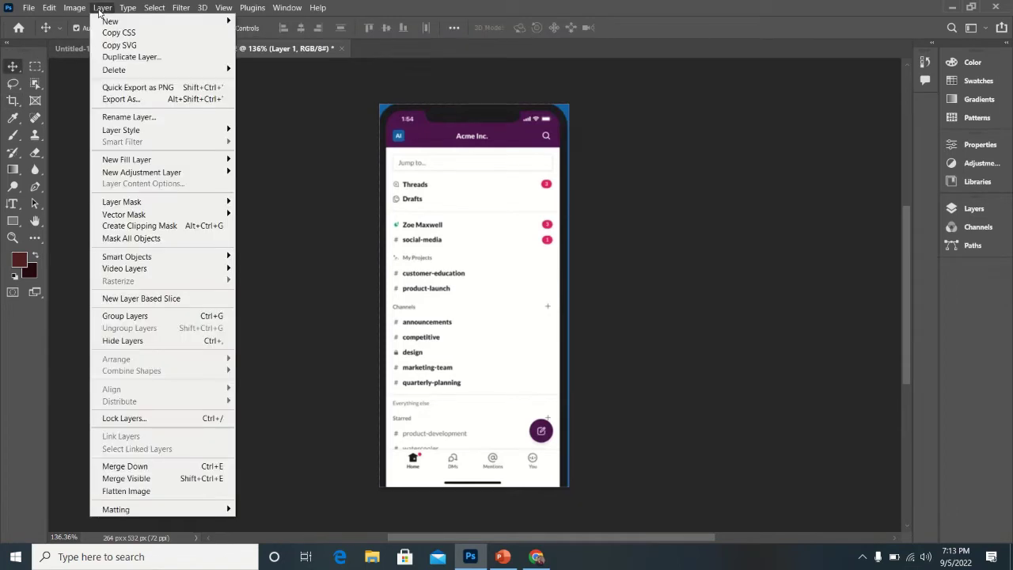
pyautogui.click(99, 98)
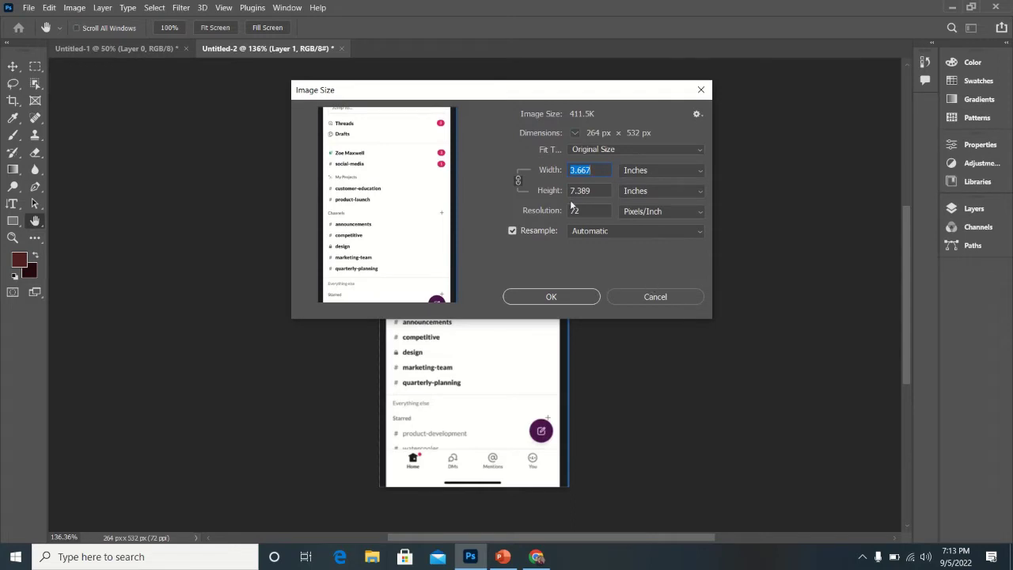
pyautogui.click(625, 296)
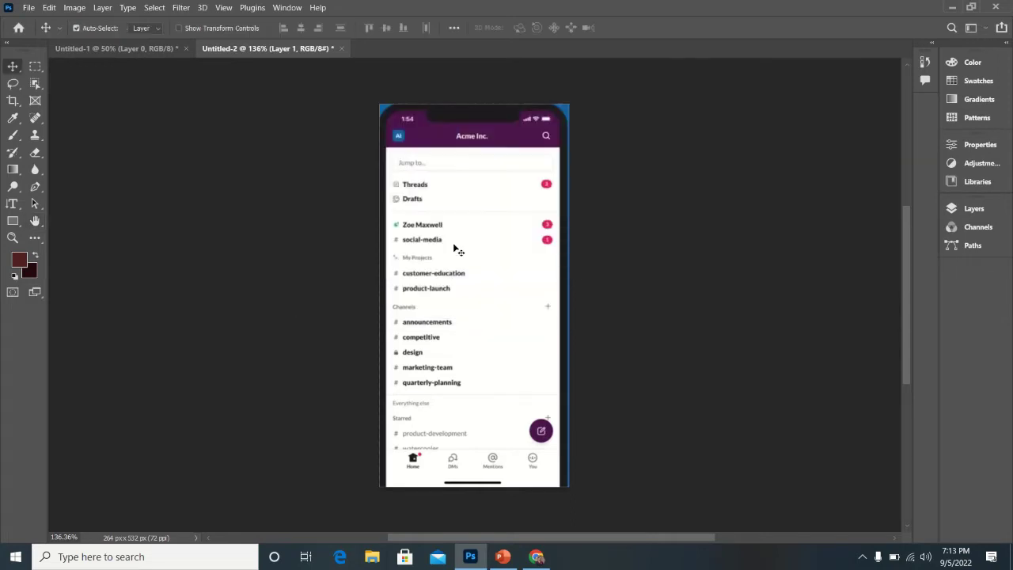
pyautogui.click(35, 66)
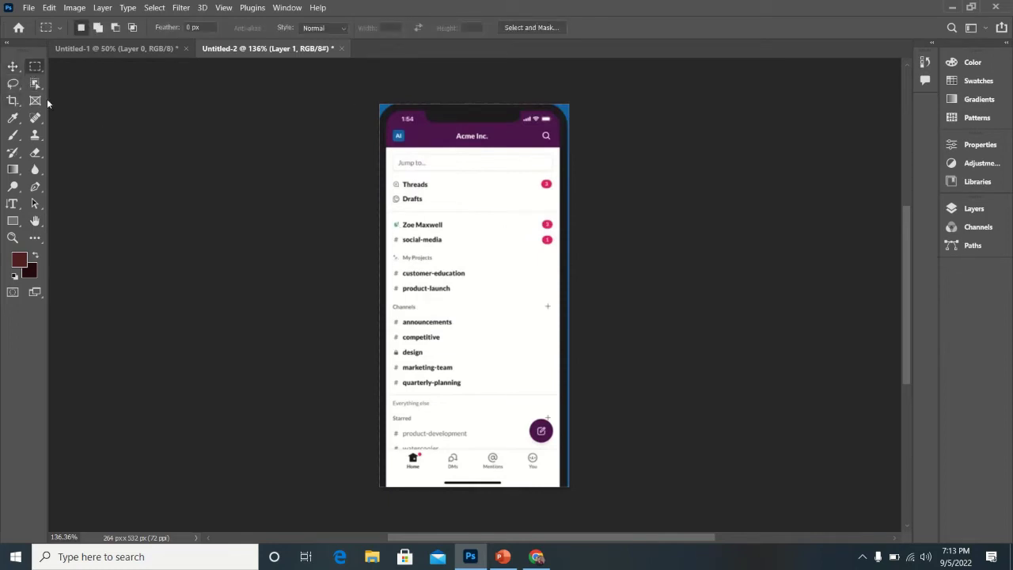
# - Crop the image to the 264 × 61 px purple header strip and shift the layer within it
pyautogui.moveTo(363, 91); pyautogui.dragTo(616, 148)
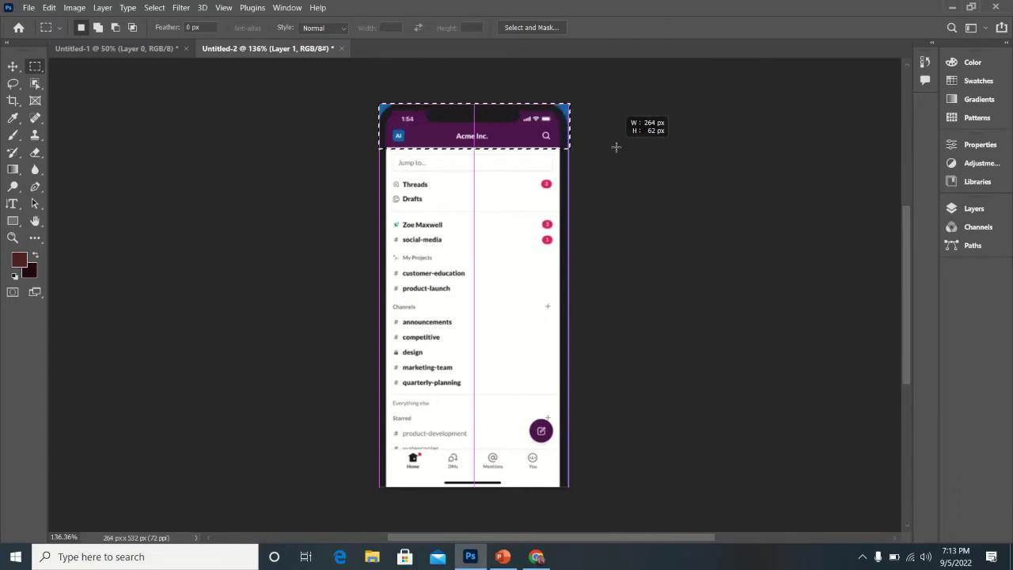
pyautogui.moveTo(616, 148); pyautogui.dragTo(618, 146)
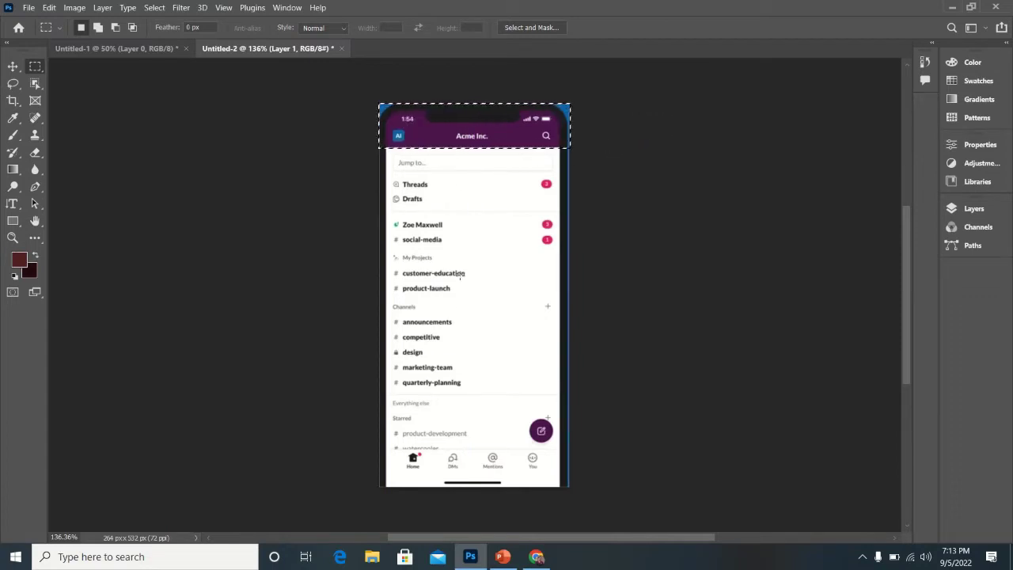
pyautogui.click(13, 101)
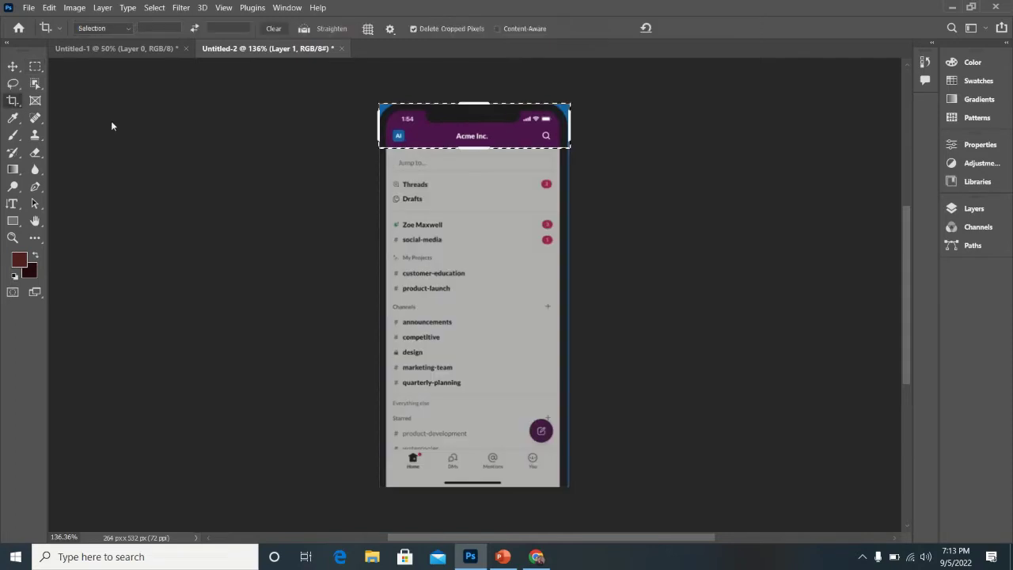
pyautogui.press('Return')
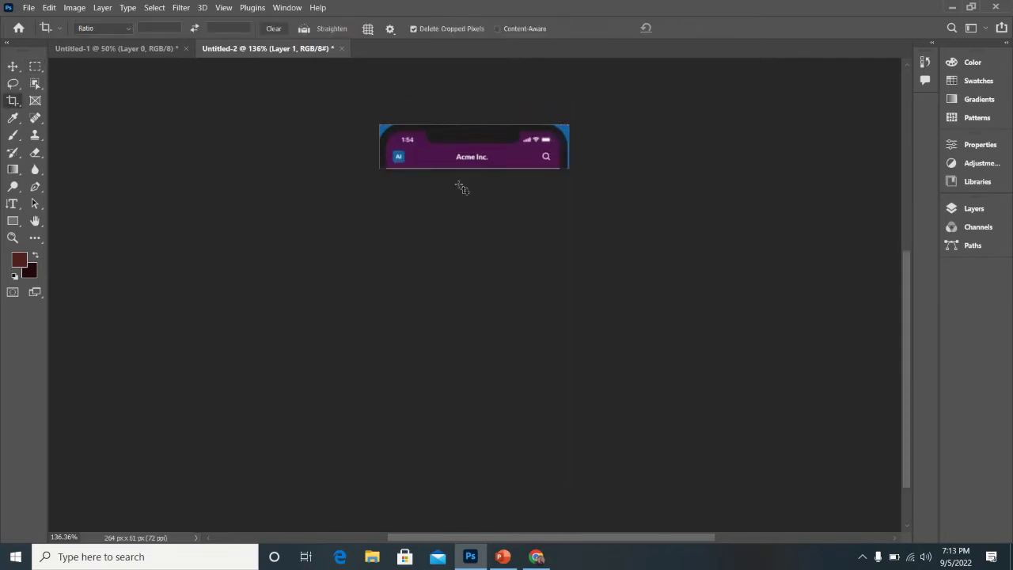
pyautogui.click(13, 67)
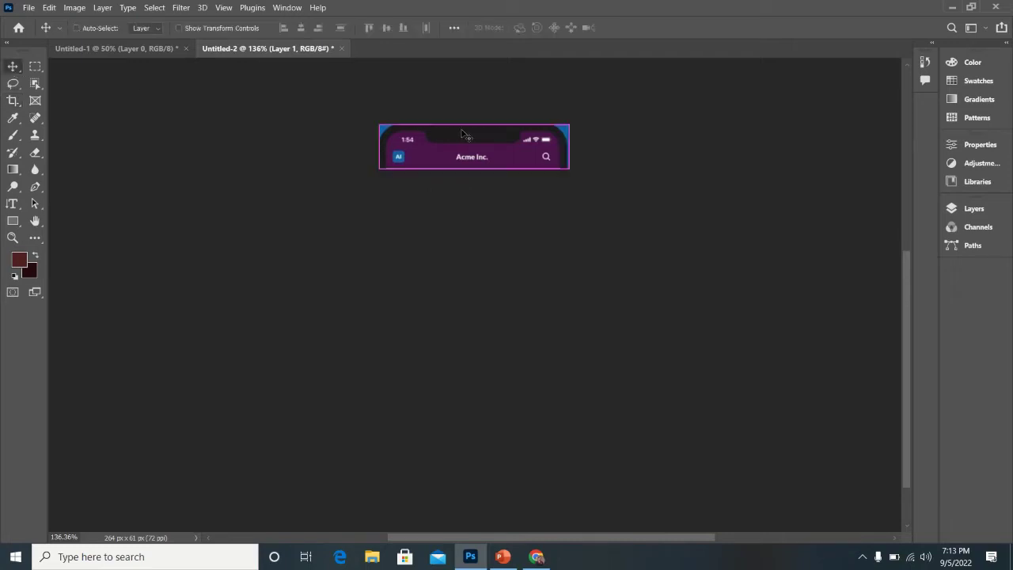
pyautogui.moveTo(463, 133); pyautogui.dragTo(368, 133)
# - Undo to the full screenshot and perspective-crop it, pulling both top corners inward
pyautogui.hotkey('ctrl', 'z')
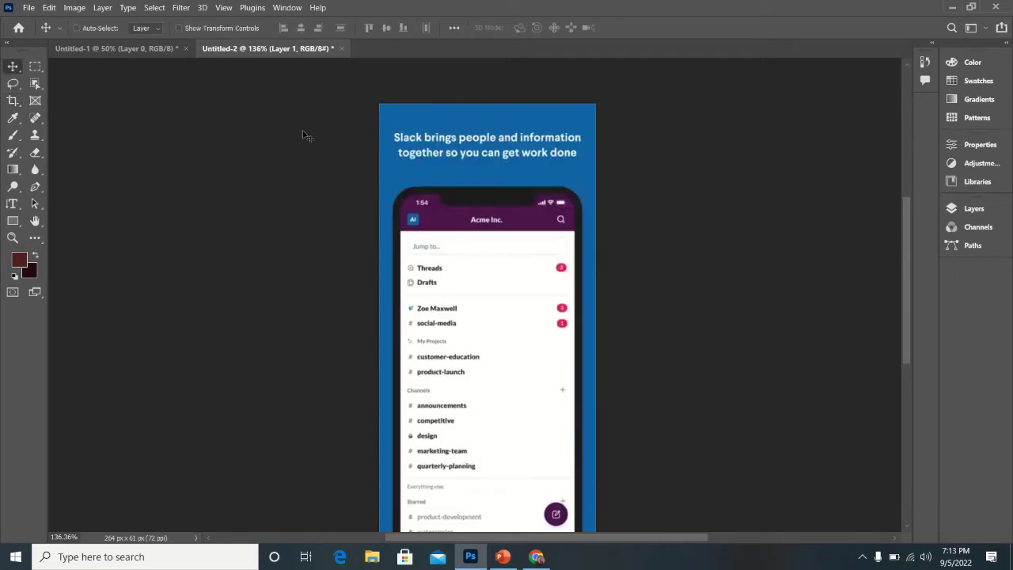
pyautogui.click(12, 101)
pyautogui.rightClick(12, 101)
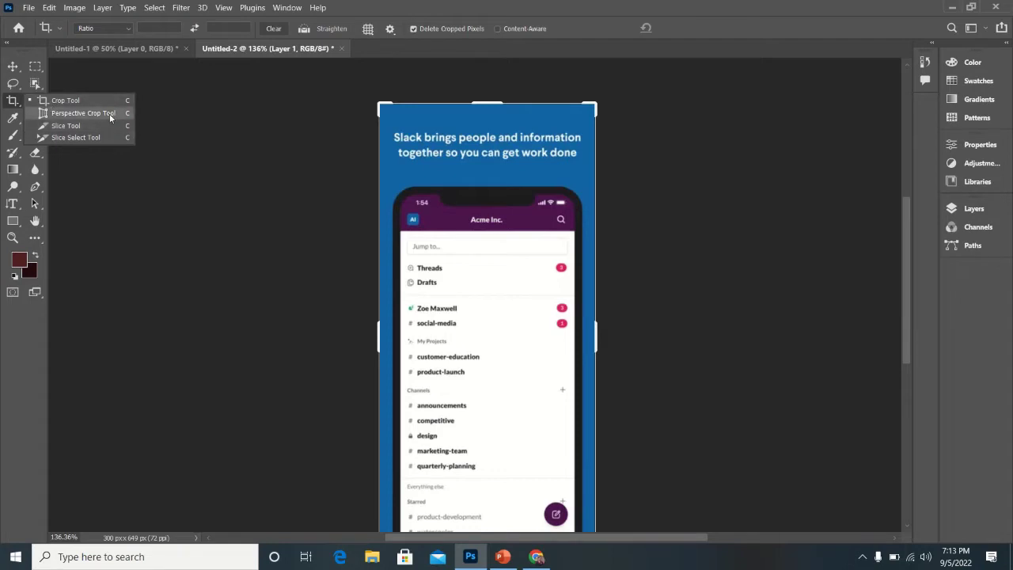
pyautogui.click(83, 113)
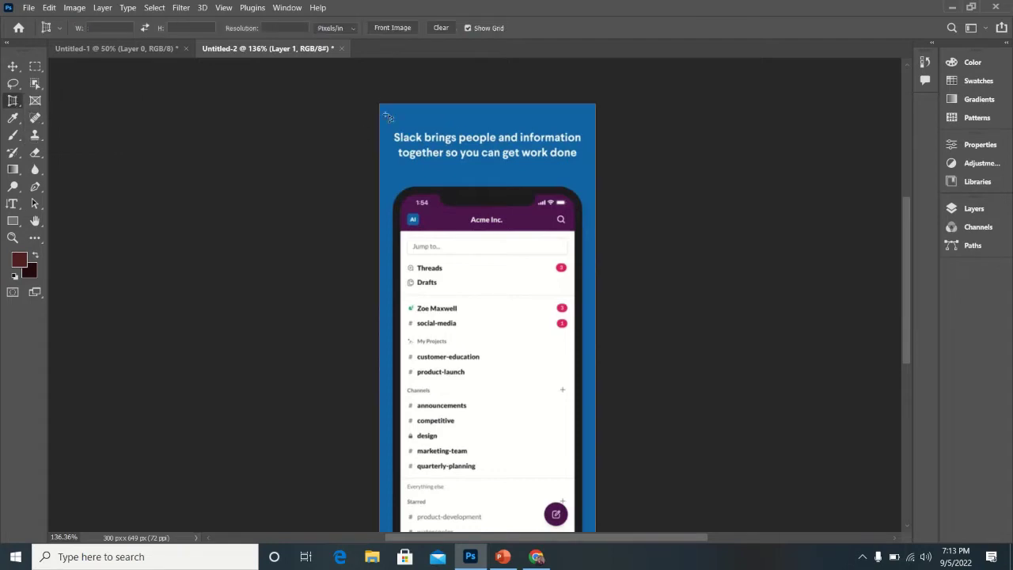
pyautogui.moveTo(384, 113); pyautogui.dragTo(592, 543)
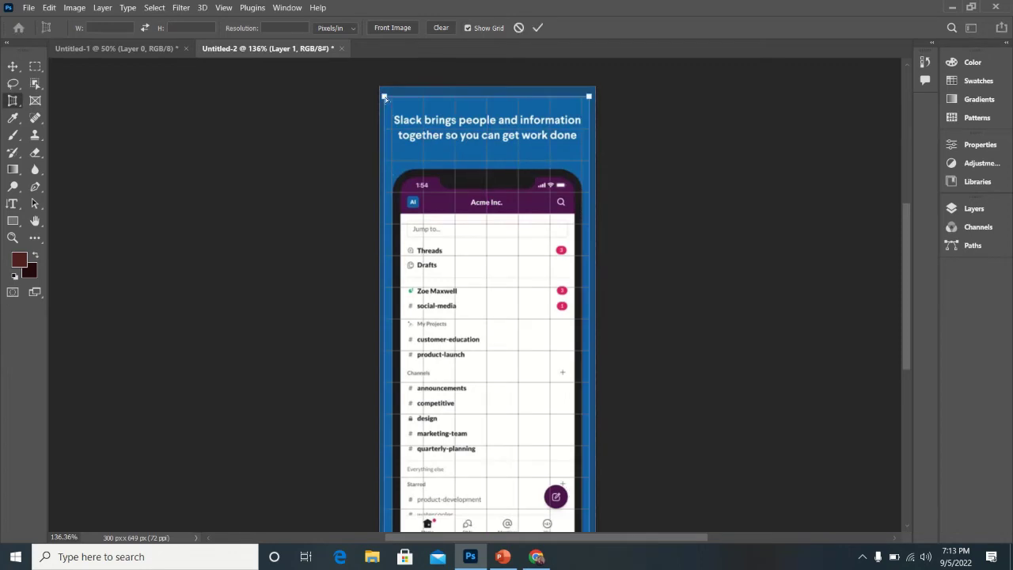
pyautogui.moveTo(385, 97); pyautogui.dragTo(394, 97)
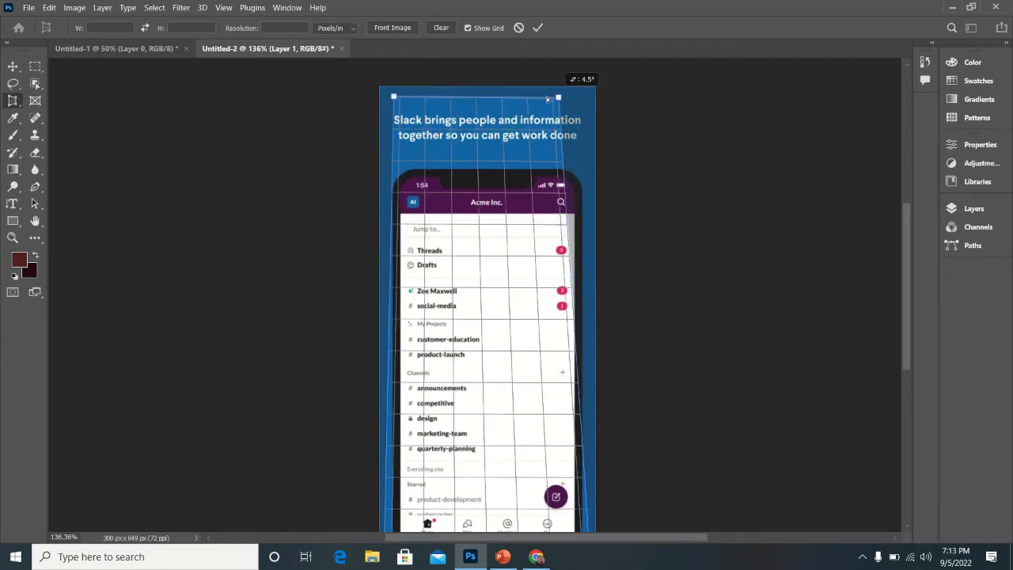
pyautogui.moveTo(589, 97); pyautogui.dragTo(540, 99)
pyautogui.moveTo(394, 97); pyautogui.dragTo(473, 100)
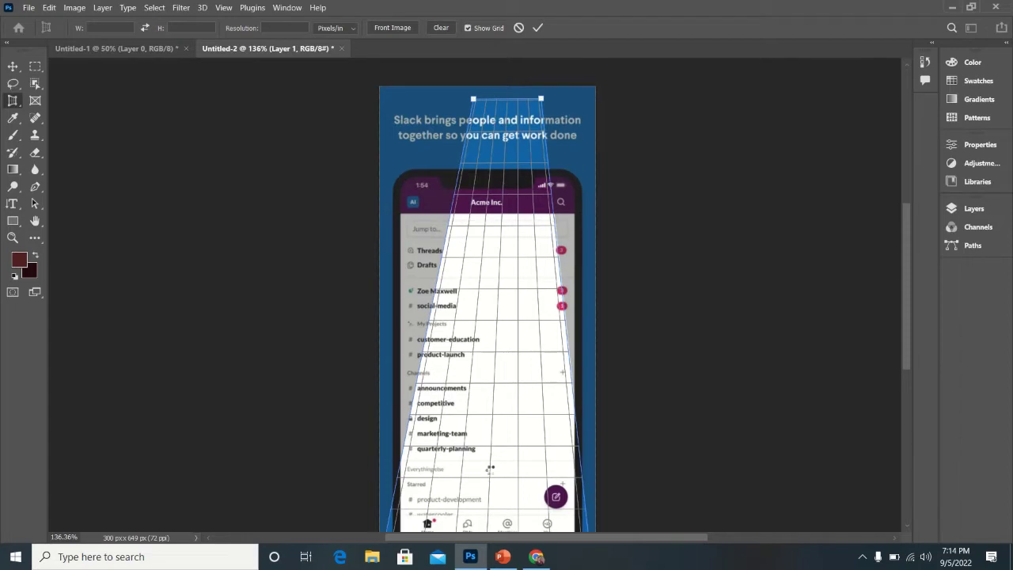
pyautogui.press('Return')
# - Scroll down through the stretched 286 × 4000 px cropped strip
pyautogui.scroll(-1, 475, 323)
pyautogui.scroll(-2, 479, 329)
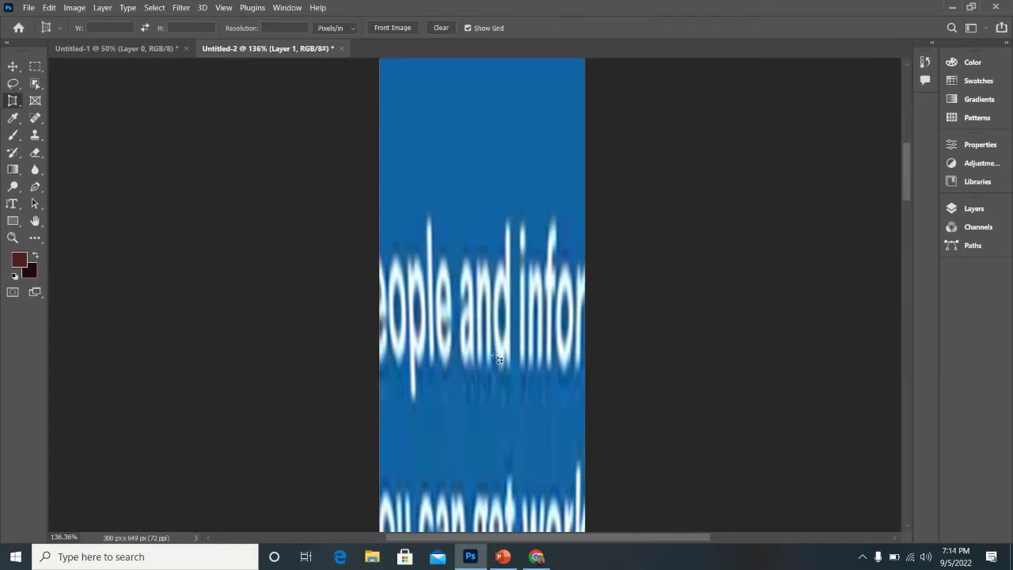
pyautogui.scroll(-3, 487, 341)
pyautogui.scroll(-1, 495, 354)
pyautogui.scroll(-3, 496, 358)
pyautogui.scroll(-3, 496, 358)
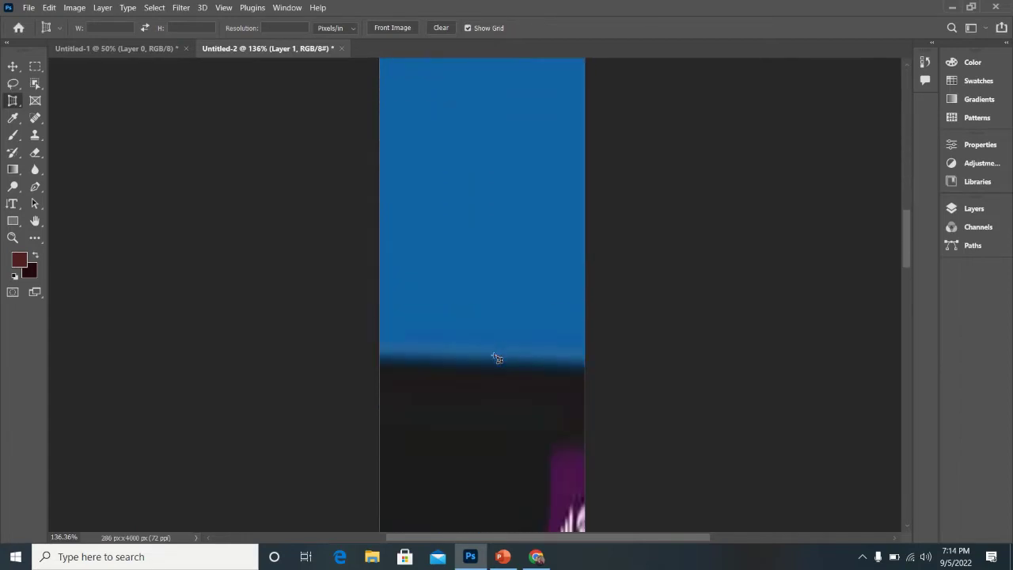
pyautogui.scroll(-3, 496, 359)
pyautogui.scroll(-2, 497, 358)
pyautogui.scroll(-3, 496, 359)
pyautogui.scroll(-2, 496, 359)
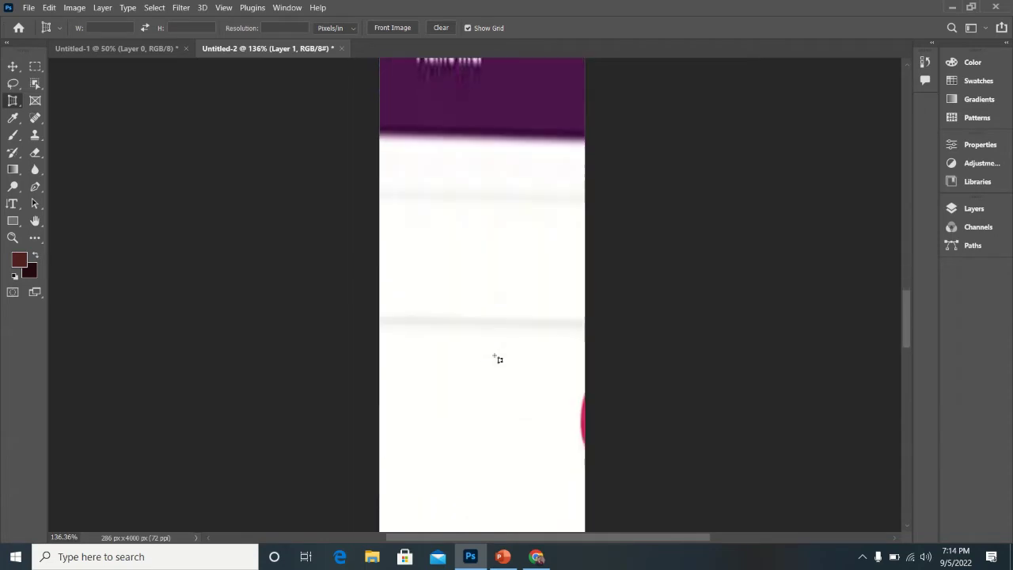
pyautogui.scroll(-1, 497, 358)
pyautogui.scroll(-1, 498, 360)
pyautogui.scroll(-2, 498, 359)
pyautogui.scroll(-2, 507, 277)
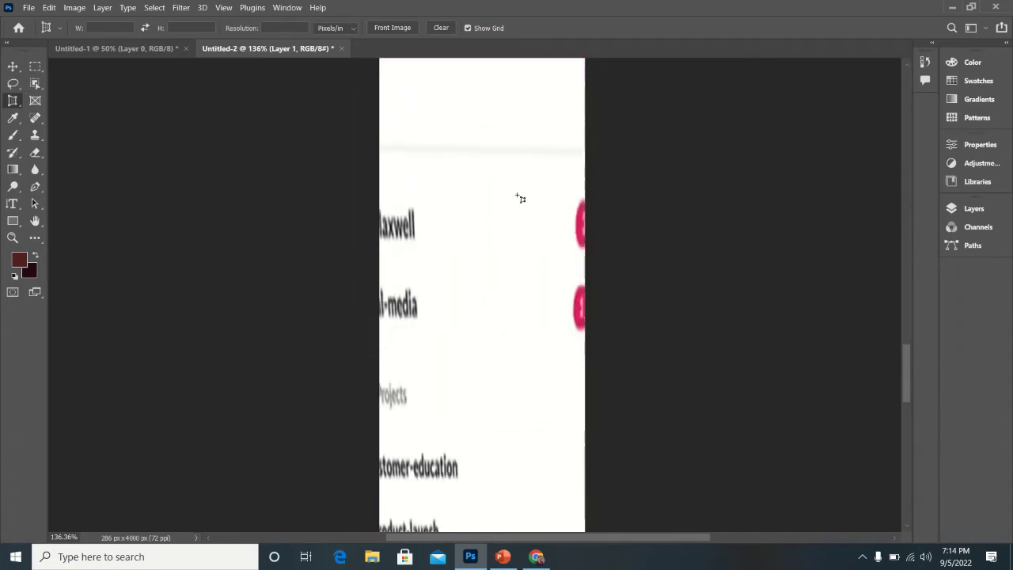
# - Close Untitled-2 without saving its changes
pyautogui.click(343, 48)
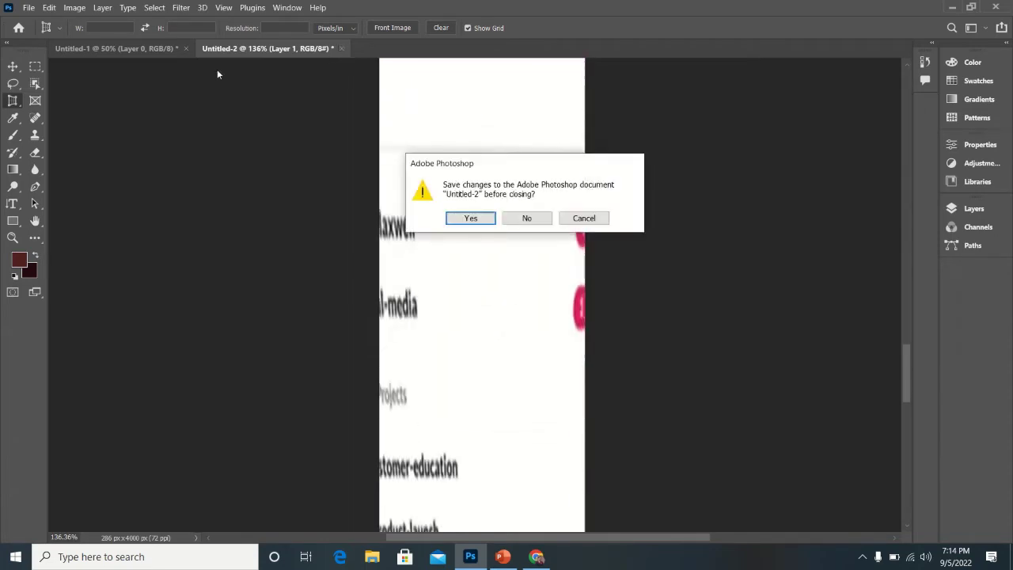
pyautogui.click(526, 216)
pyautogui.click(35, 7)
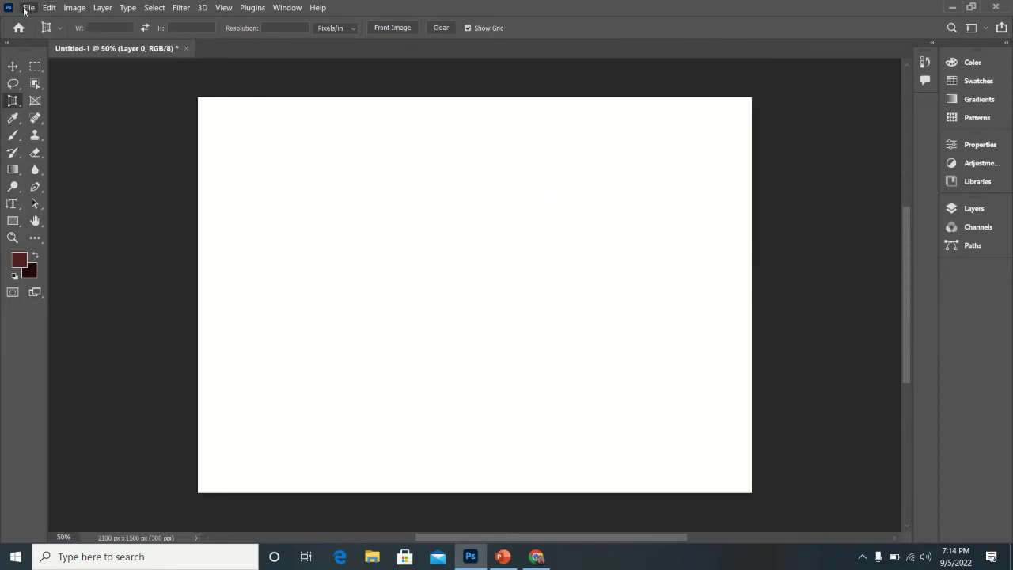
pyautogui.click(29, 7)
pyautogui.press('Escape')
# - Open img103.png from the C:\Windows\Web\Screen folder
pyautogui.hotkey('ctrl', 'o')
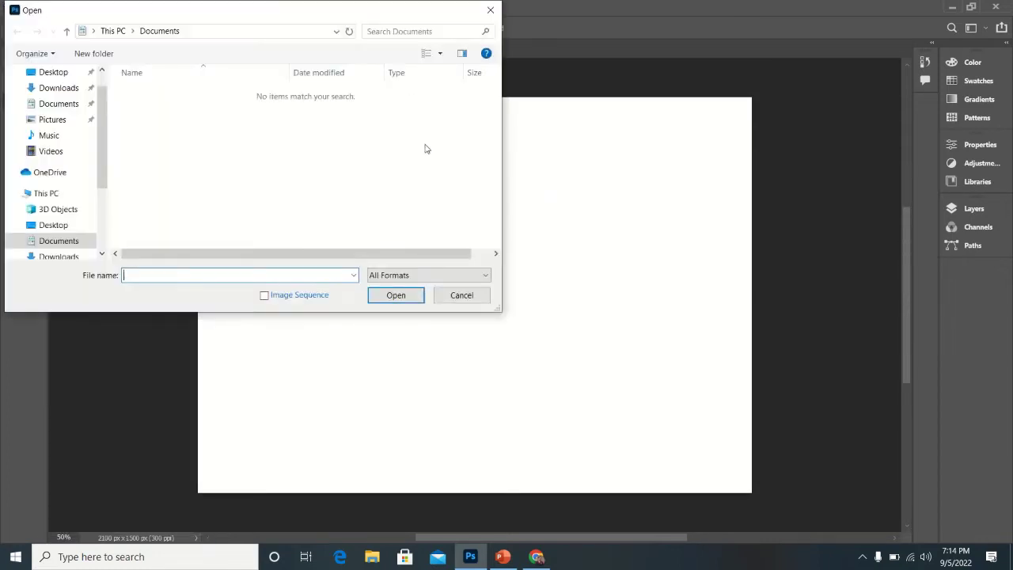
pyautogui.click(52, 72)
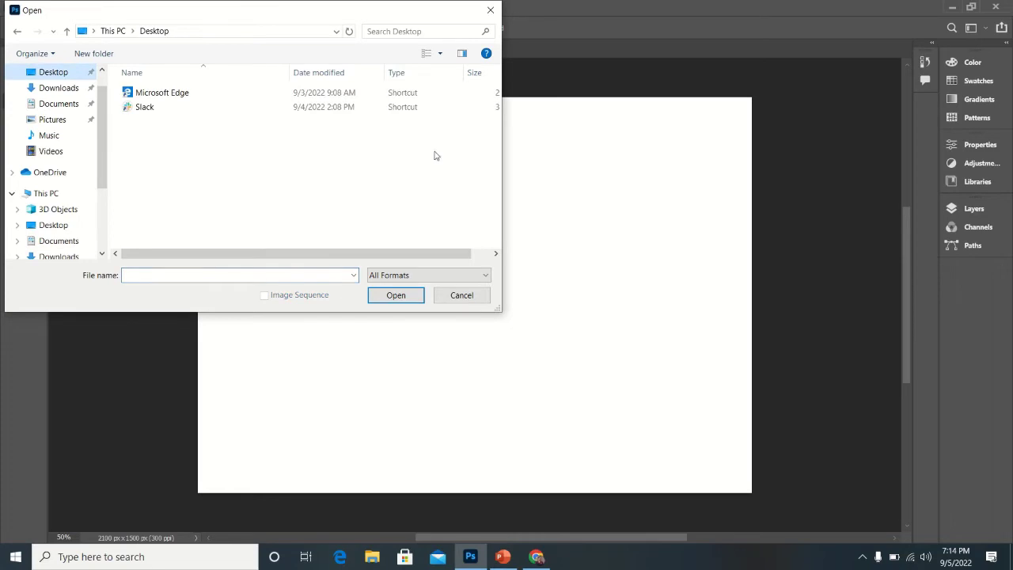
pyautogui.scroll(-3, 75, 238)
pyautogui.click(63, 204)
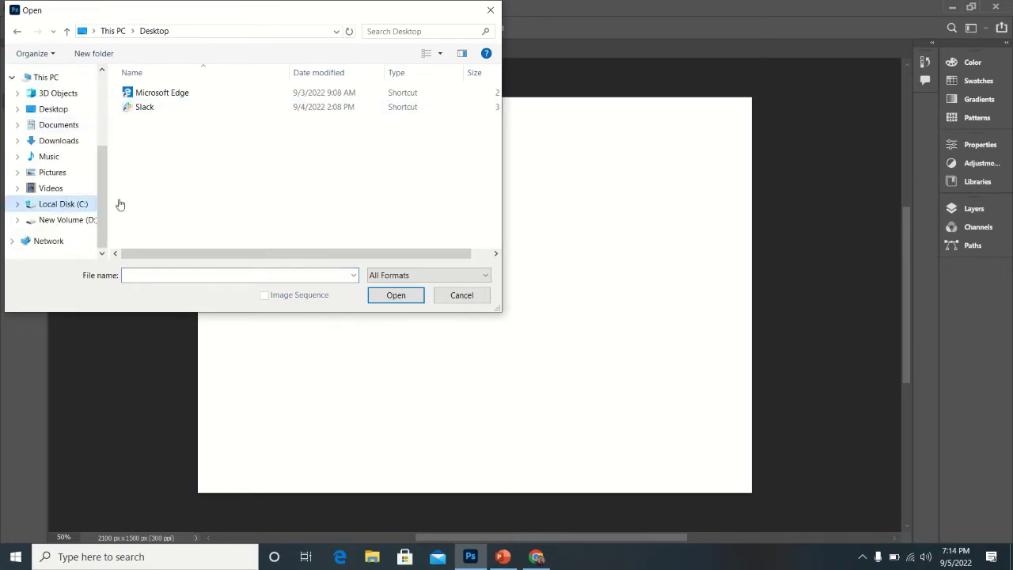
pyautogui.doubleClick(169, 164)
pyautogui.scroll(-15, 166, 127)
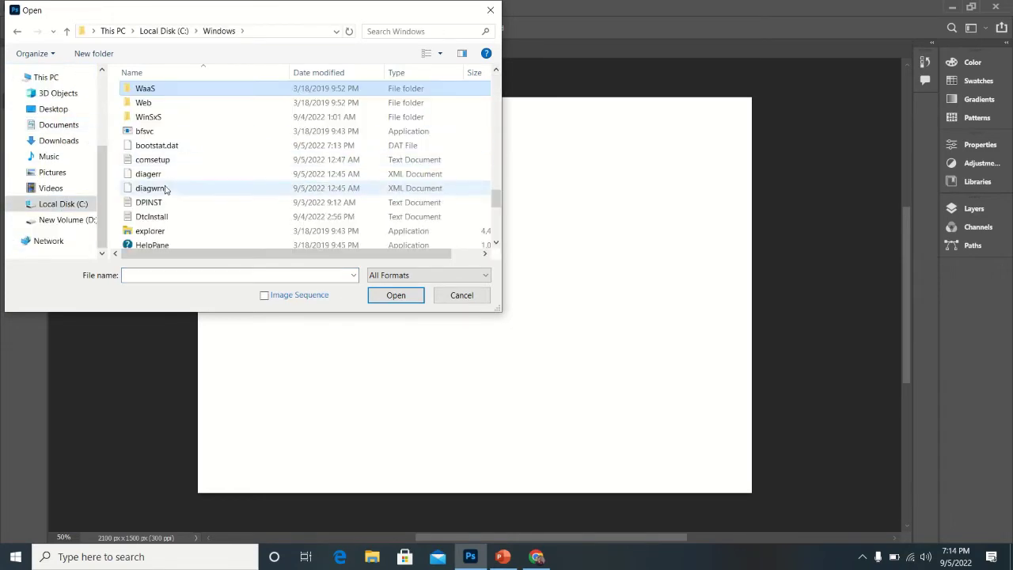
pyautogui.doubleClick(157, 103)
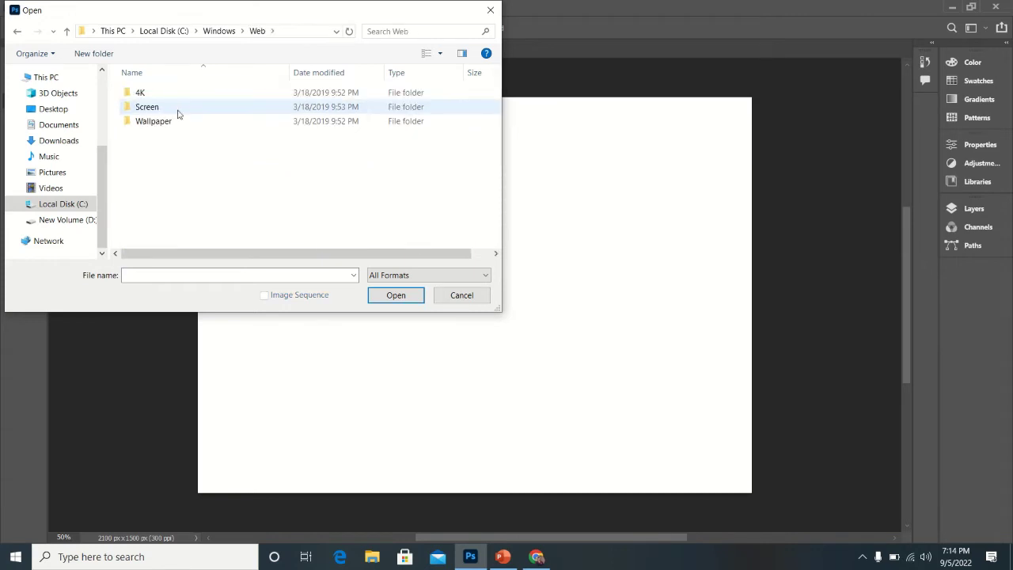
pyautogui.doubleClick(195, 110)
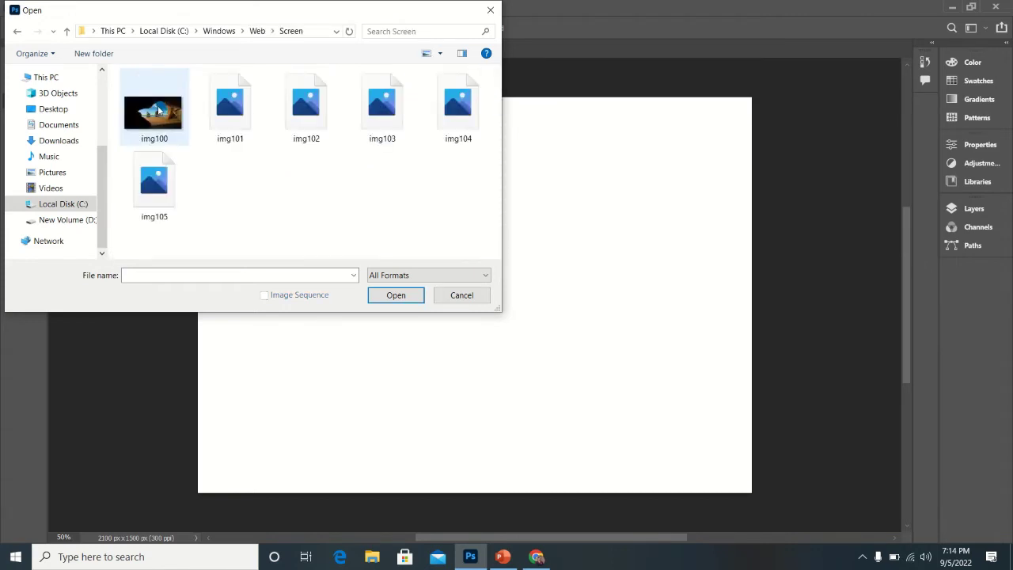
pyautogui.doubleClick(381, 111)
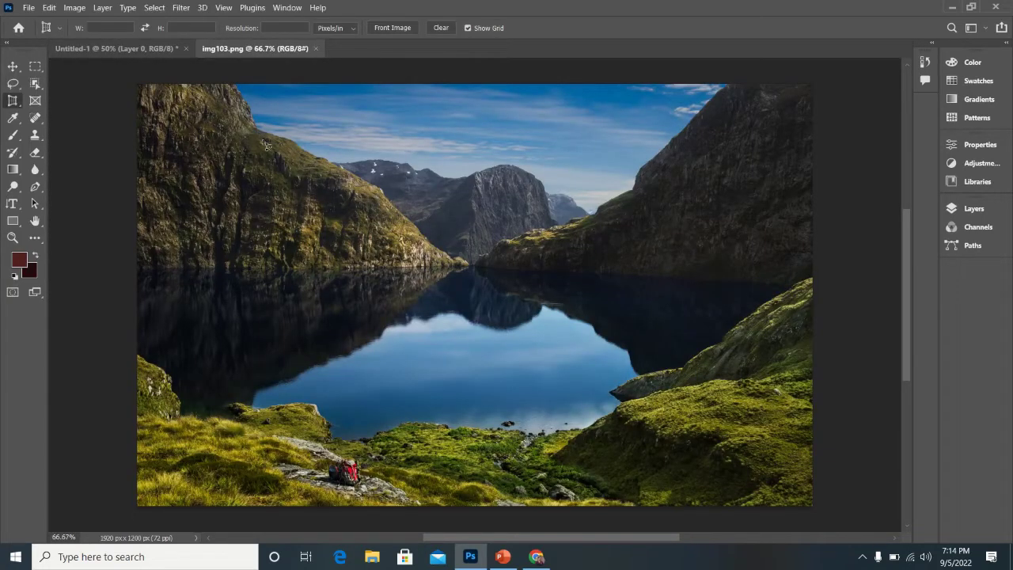
pyautogui.moveTo(264, 143); pyautogui.dragTo(655, 481)
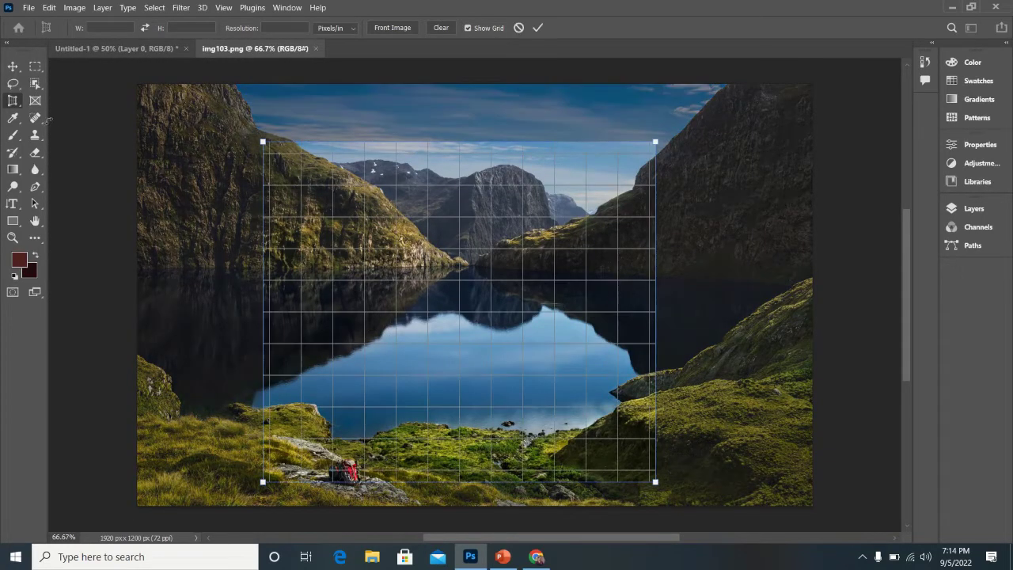
pyautogui.moveTo(262, 142); pyautogui.dragTo(418, 163)
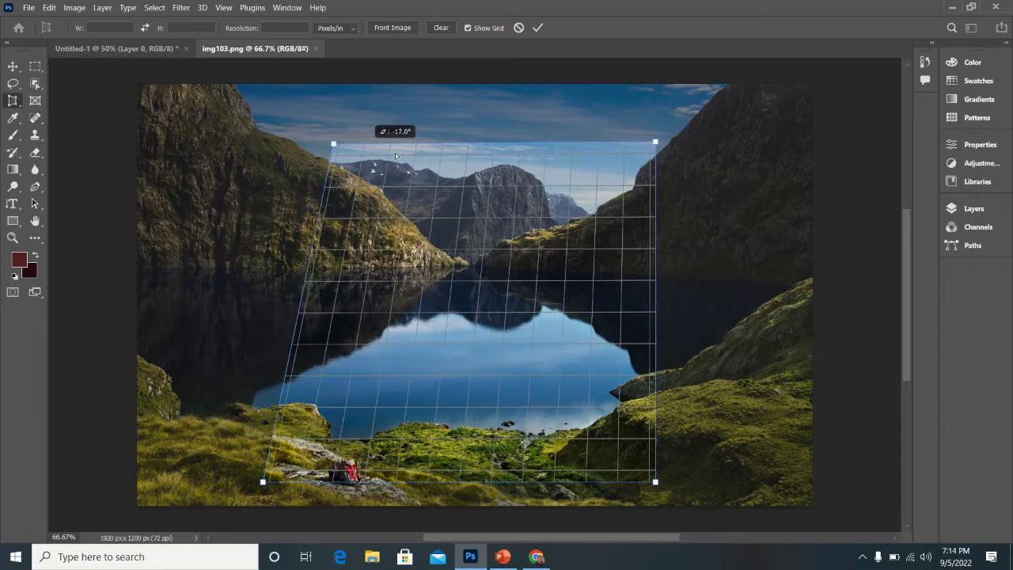
pyautogui.moveTo(655, 143); pyautogui.dragTo(532, 156)
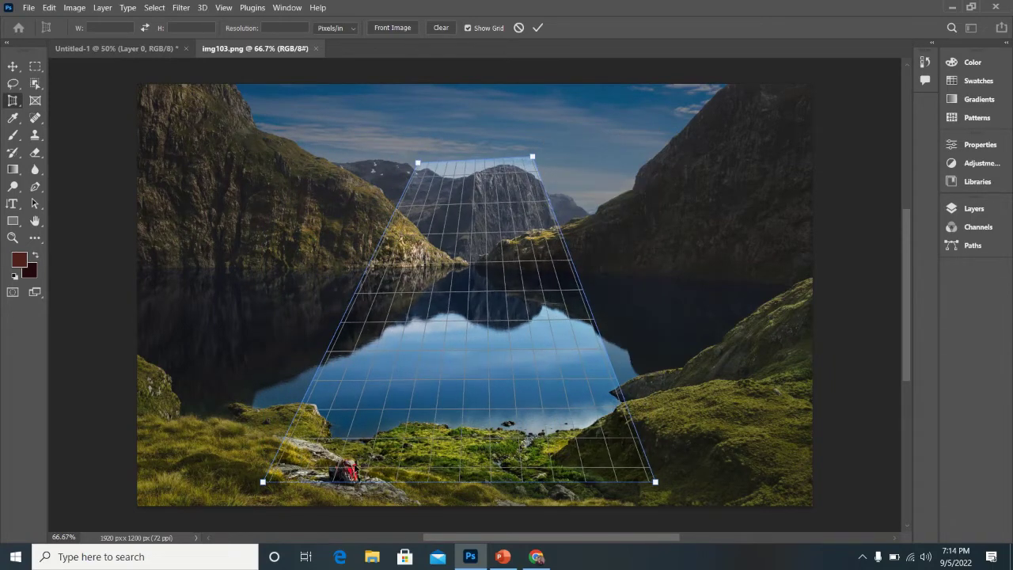
pyautogui.moveTo(655, 481); pyautogui.dragTo(765, 485)
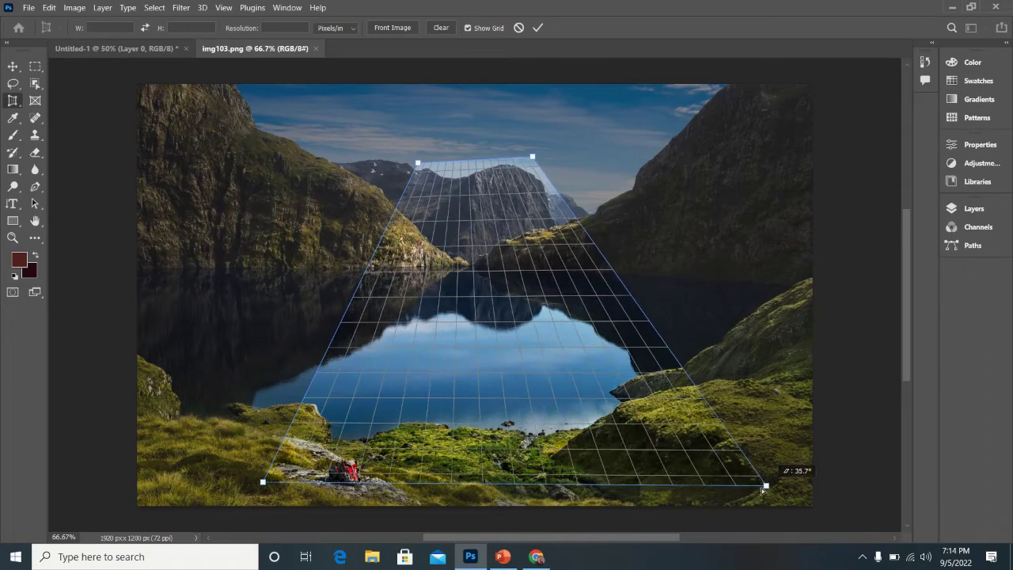
pyautogui.moveTo(263, 483); pyautogui.dragTo(175, 480)
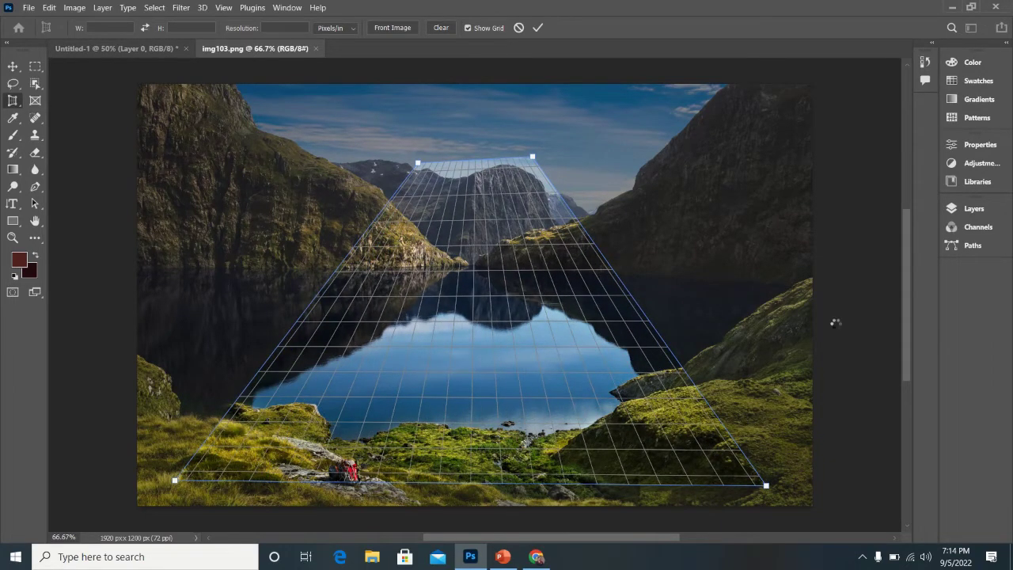
pyautogui.scroll(-1, 540, 205)
pyautogui.scroll(-3, 541, 204)
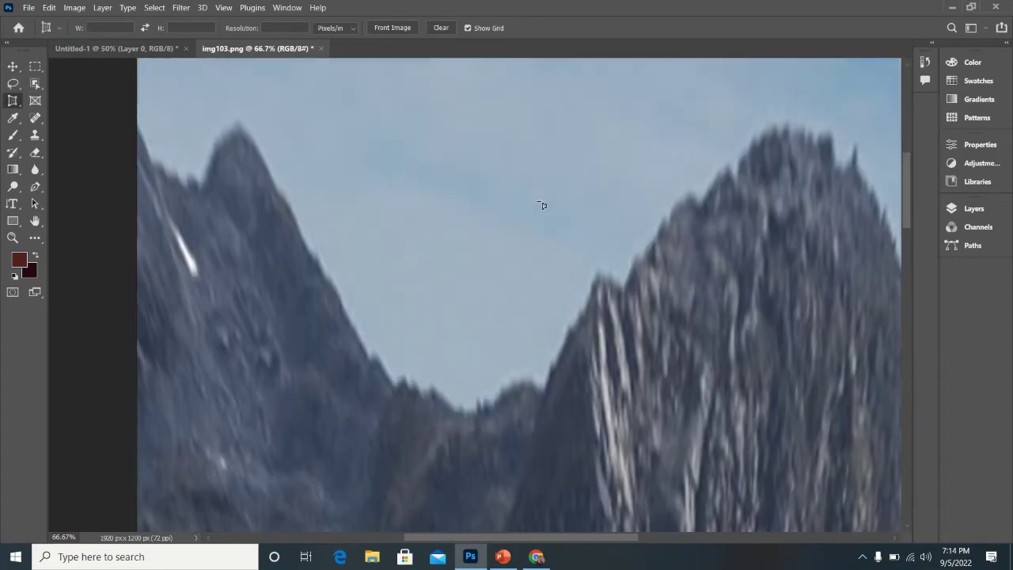
pyautogui.scroll(-2, 540, 204)
pyautogui.scroll(-3, 540, 205)
pyautogui.scroll(-3, 541, 204)
pyautogui.scroll(-3, 543, 207)
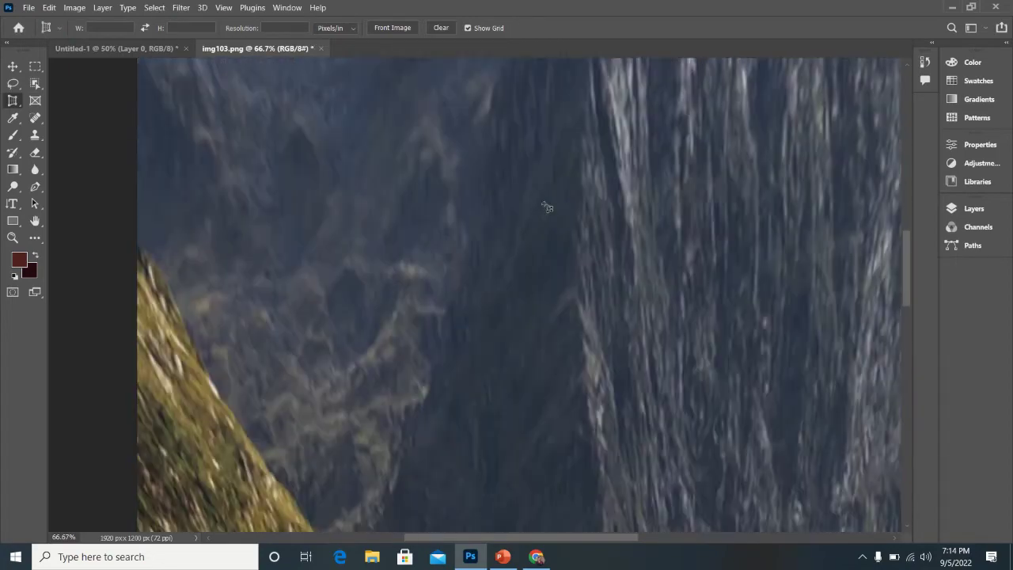
pyautogui.scroll(-3, 545, 208)
pyautogui.scroll(-3, 548, 208)
pyautogui.scroll(-3, 550, 207)
pyautogui.scroll(-3, 550, 208)
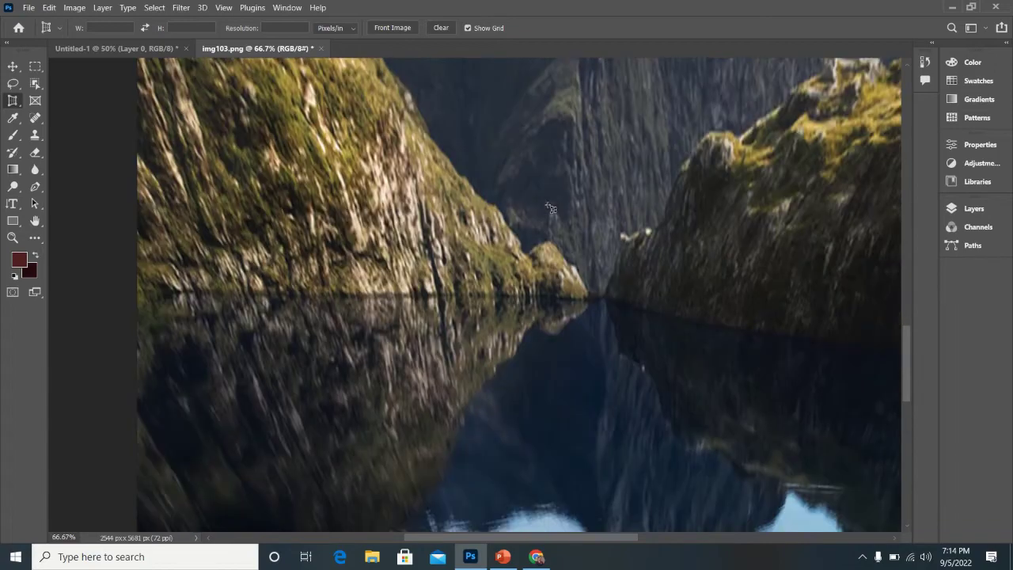
pyautogui.scroll(-3, 551, 208)
pyautogui.scroll(-3, 551, 207)
pyautogui.scroll(-3, 551, 207)
pyautogui.scroll(-3, 552, 208)
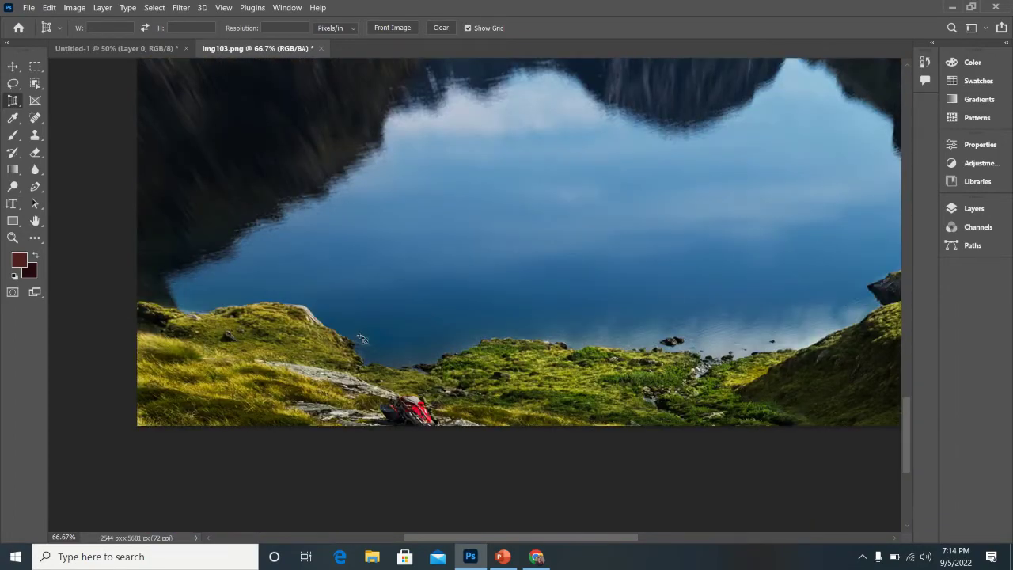
pyautogui.hotkey('ctrl', '0')
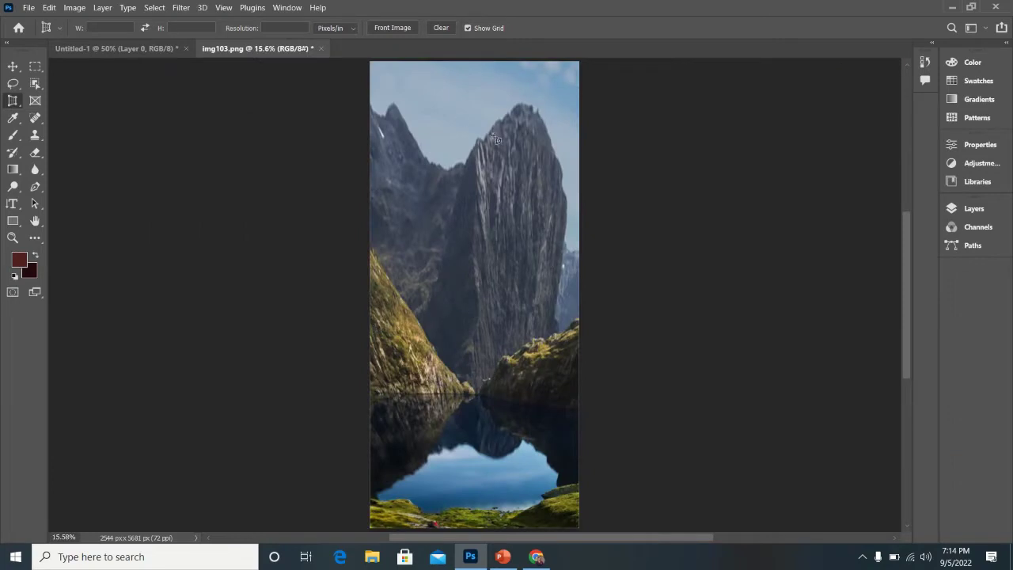
pyautogui.hotkey('ctrl', 'z')
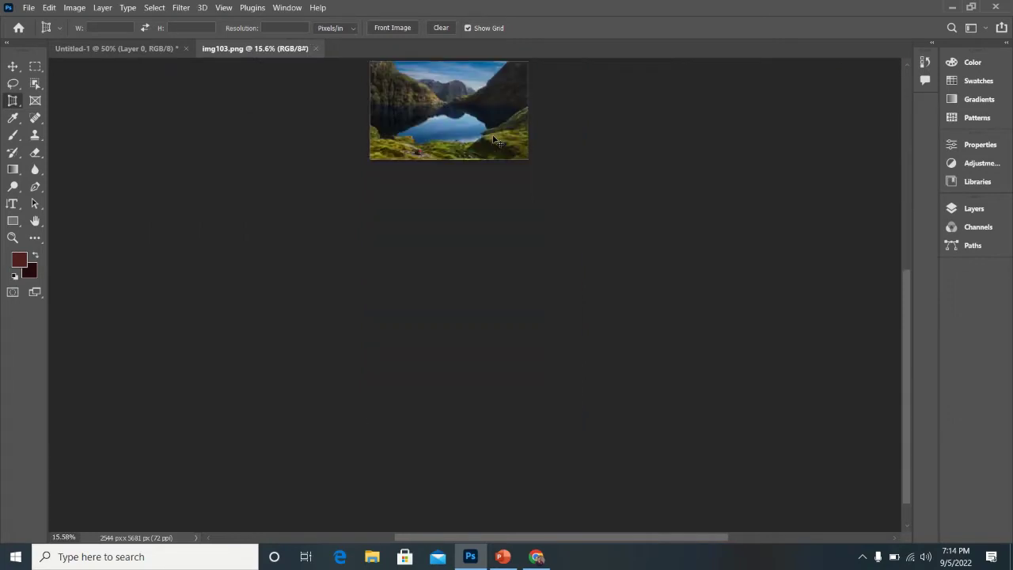
# - Fit the lake photo to the window and mark a perspective crop area over the left mountain
pyautogui.hotkey('ctrl', '0')
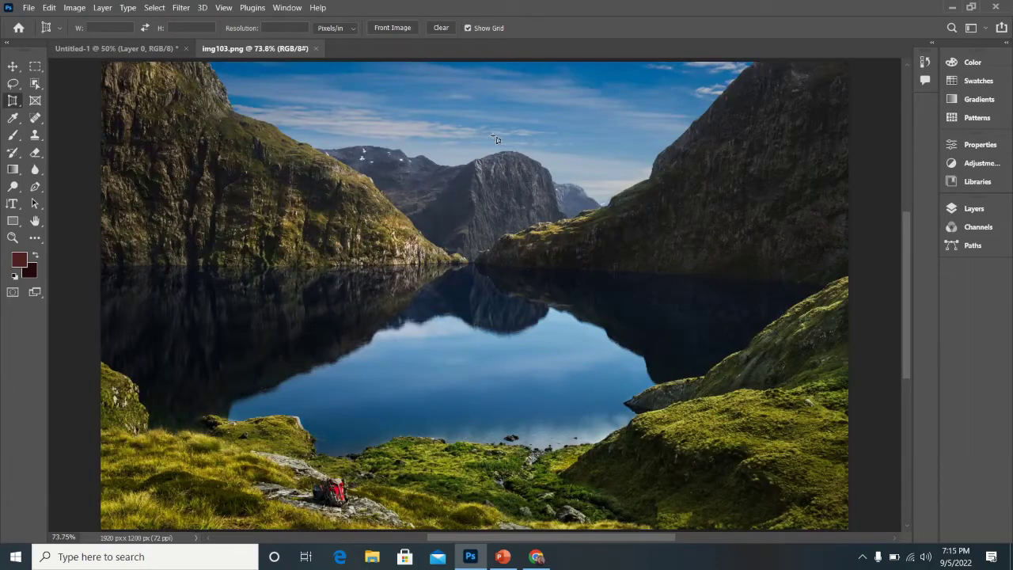
pyautogui.rightClick(16, 106)
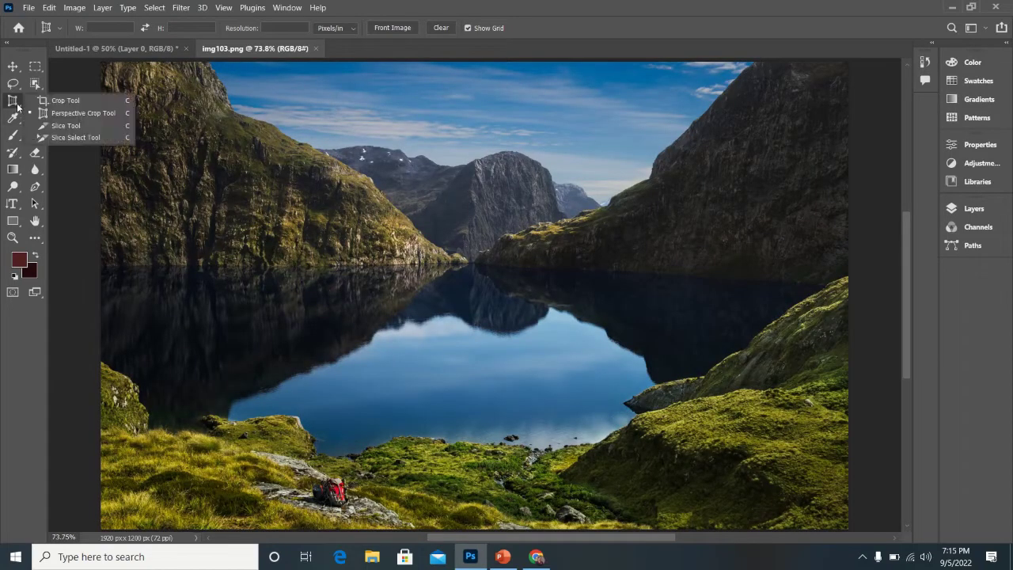
pyautogui.click(35, 106)
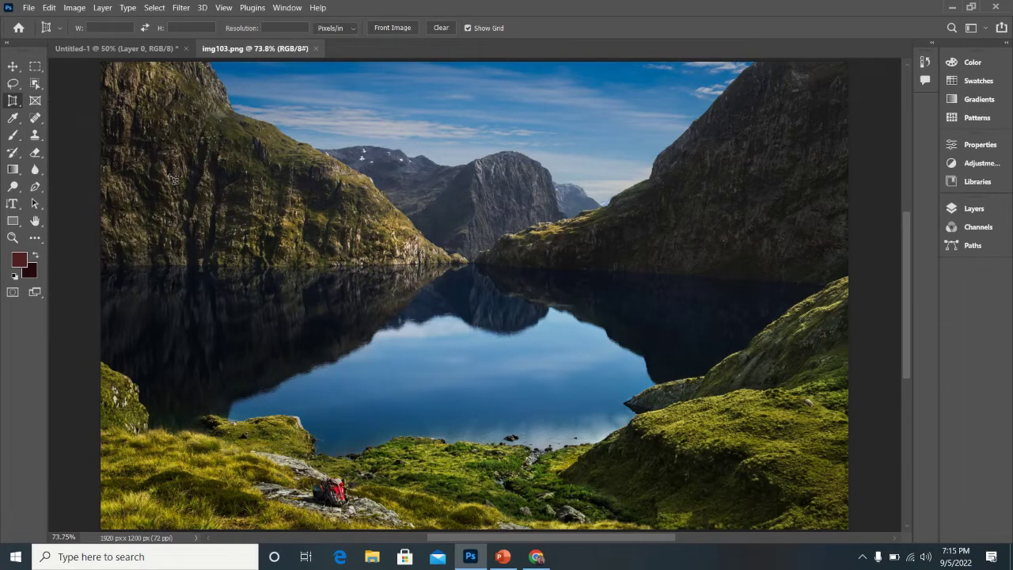
pyautogui.moveTo(151, 123); pyautogui.dragTo(285, 270)
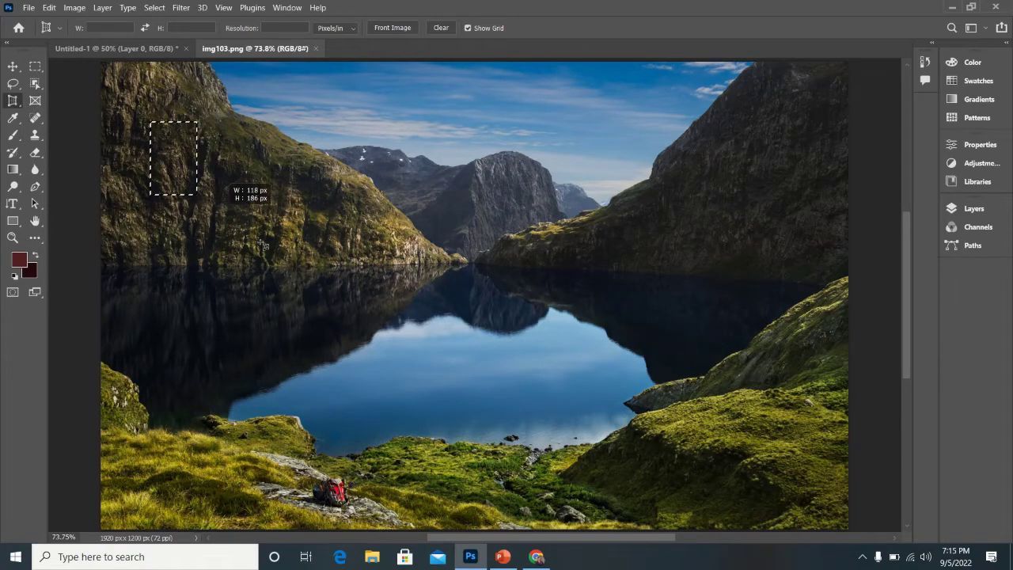
# - Draw a placeholder frame over the left mountain and copy it to the middle and right
pyautogui.click(35, 100)
pyautogui.moveTo(173, 137); pyautogui.dragTo(304, 286)
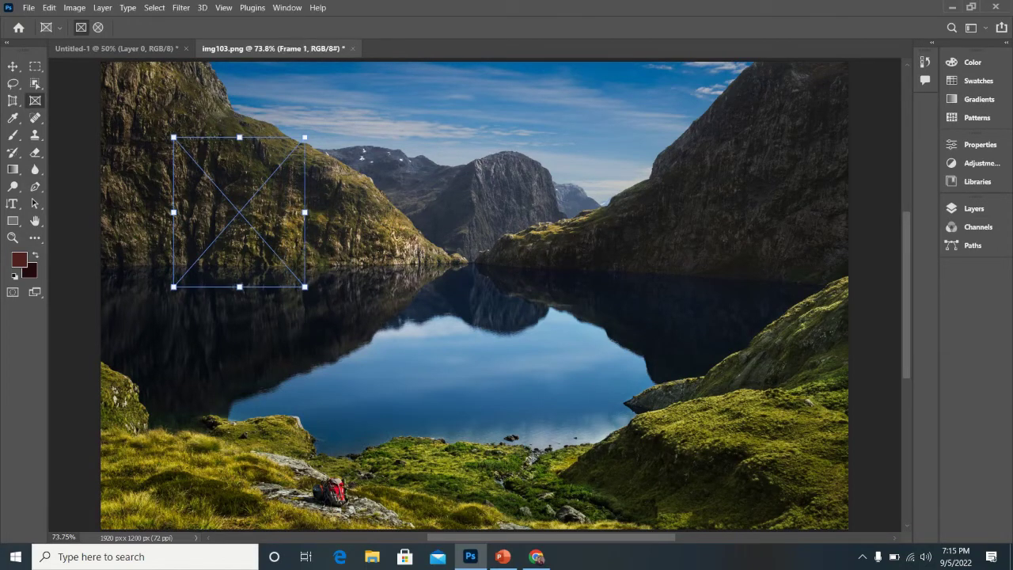
pyautogui.moveTo(288, 166); pyautogui.dragTo(499, 166)
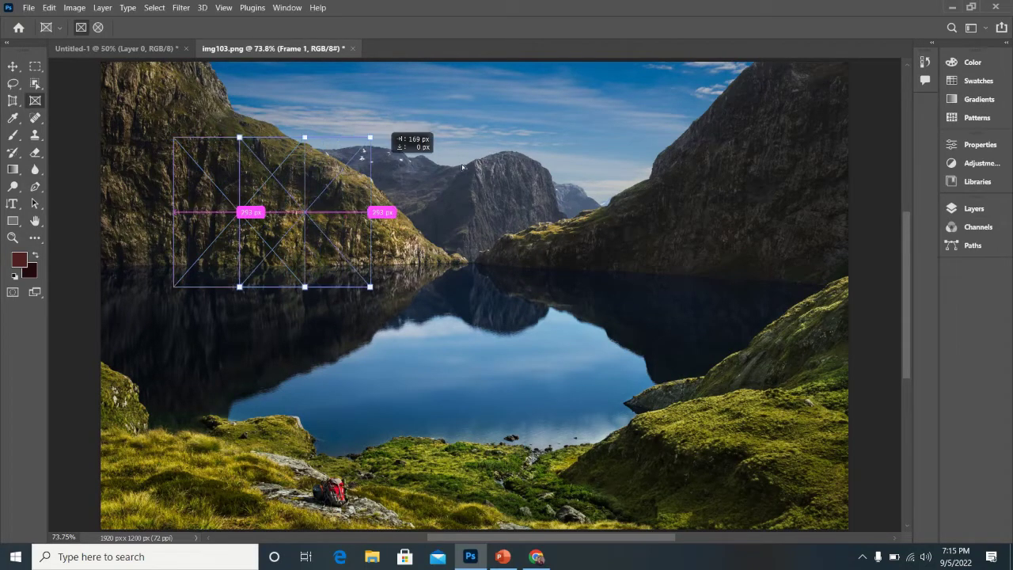
pyautogui.moveTo(497, 168); pyautogui.dragTo(738, 168)
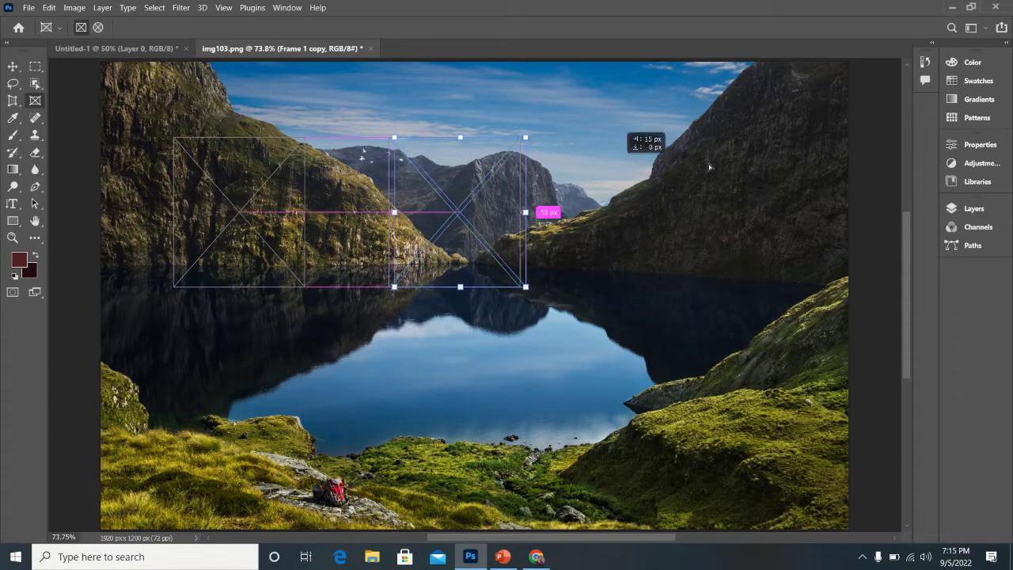
pyautogui.hotkey('ctrl', 'j')
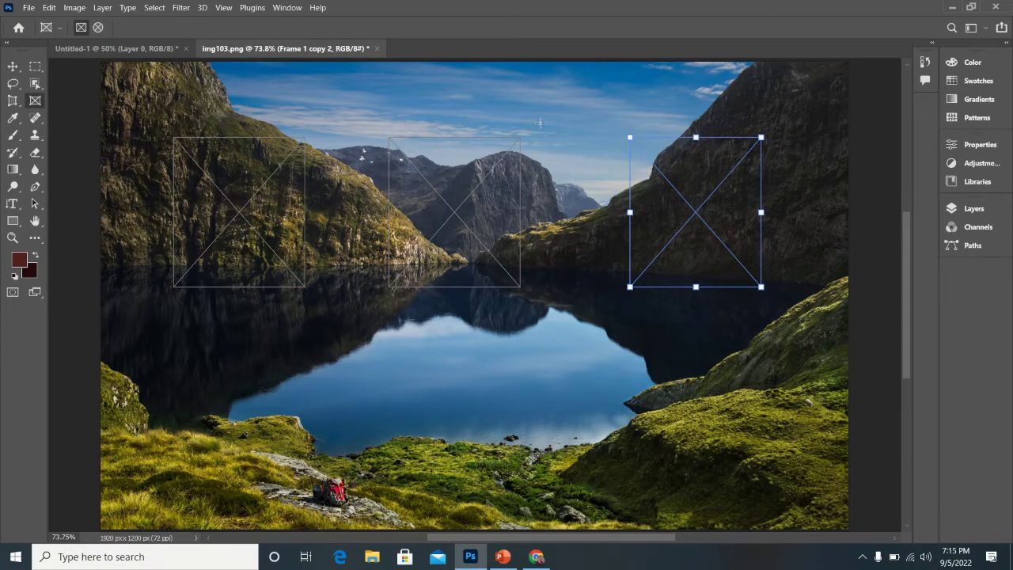
# - Open img100.jpg, img101.png and img102.jpg together in one File > Open
pyautogui.click(28, 8)
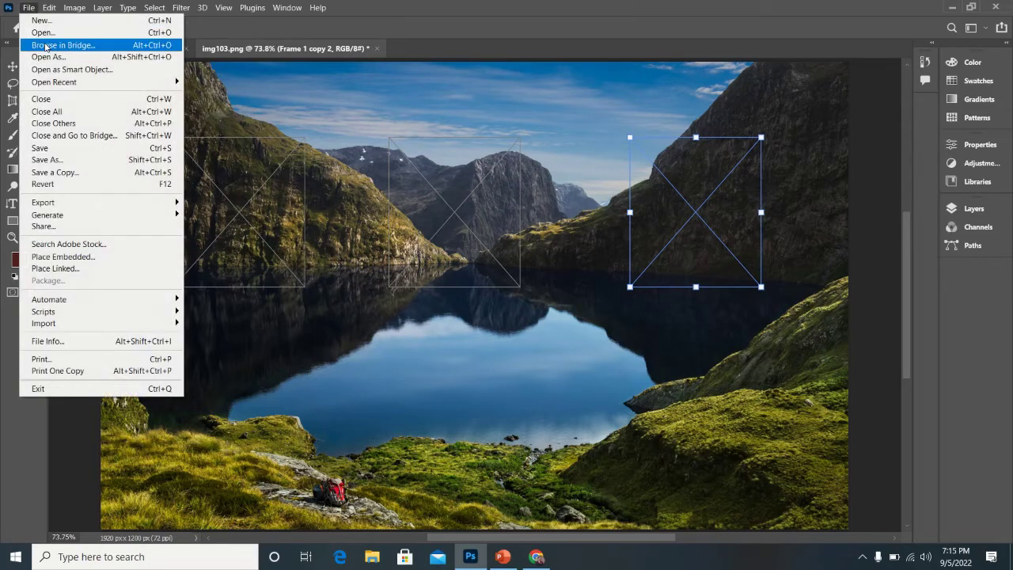
pyautogui.click(49, 35)
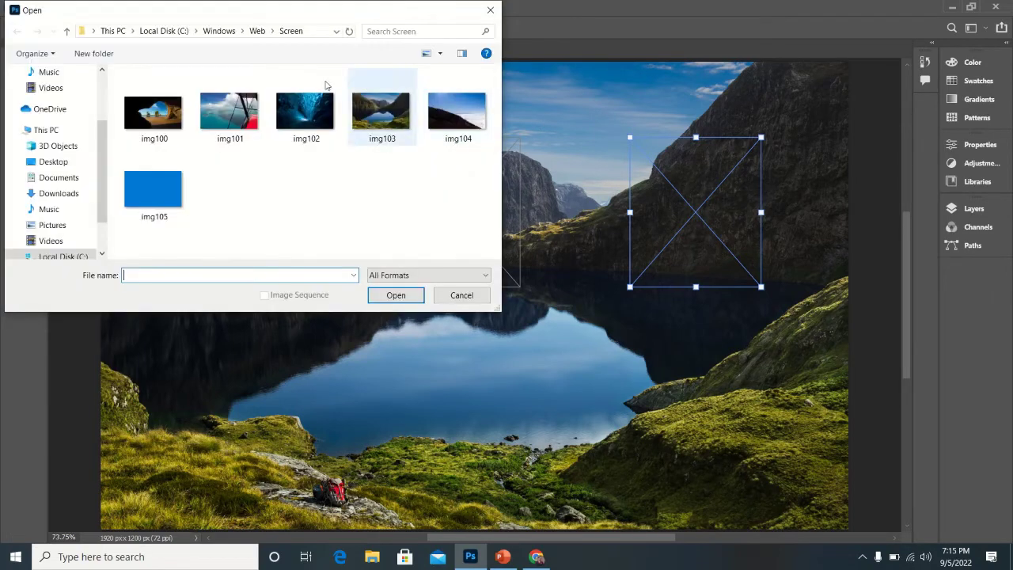
pyautogui.click(322, 135)
pyautogui.keyDown('ctrl'); pyautogui.click(220, 110); pyautogui.keyUp('ctrl')
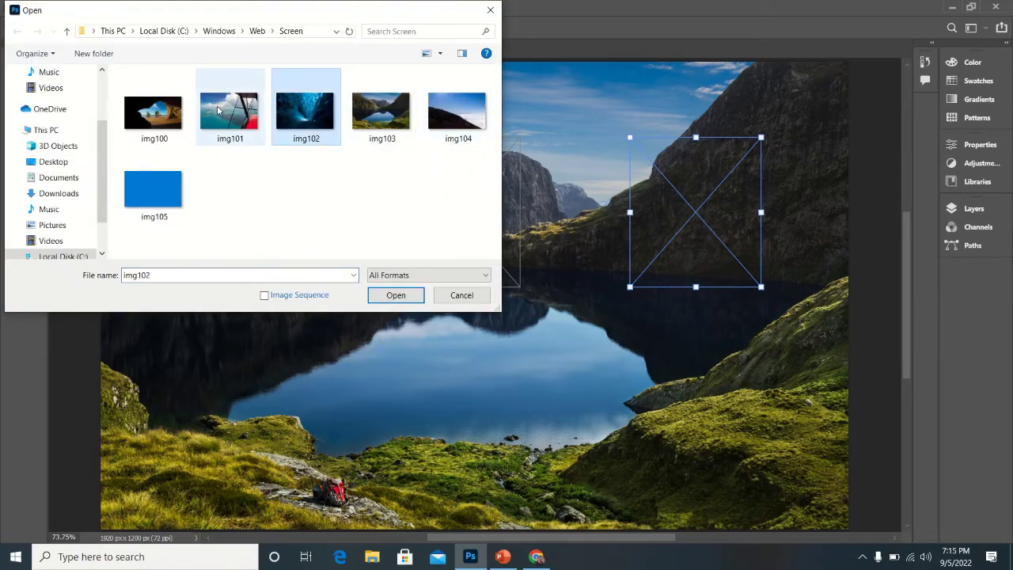
pyautogui.keyDown('ctrl'); pyautogui.click(156, 112); pyautogui.keyUp('ctrl')
pyautogui.click(396, 294)
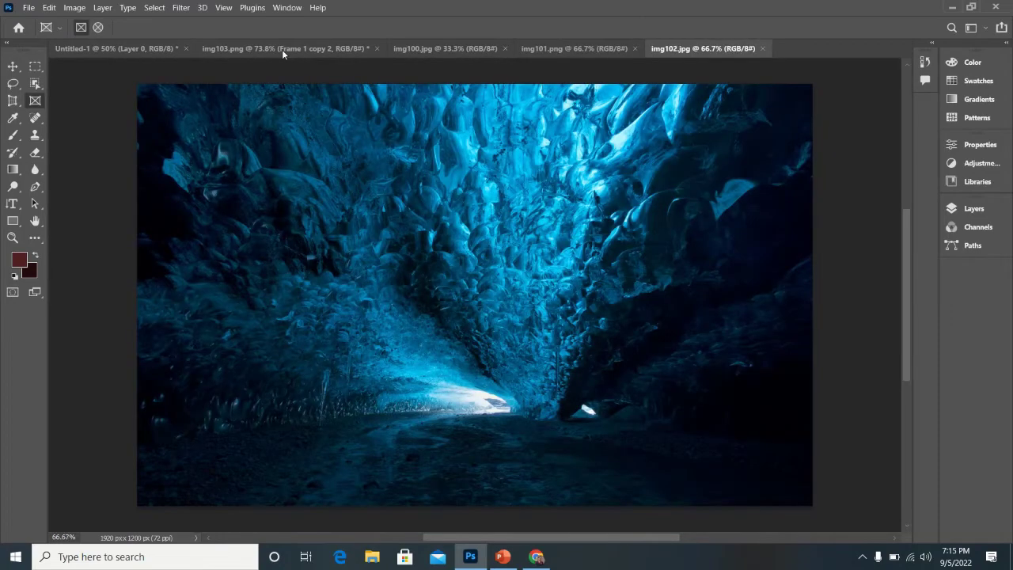
# - Drag the img100 beach photo into the img103 lake composite as a new layer
pyautogui.click(282, 49)
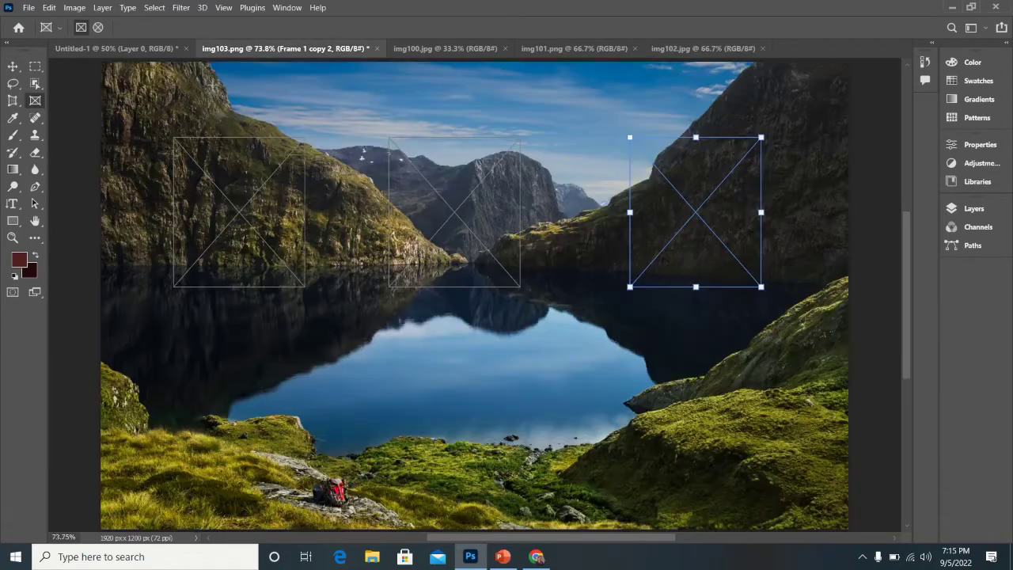
pyautogui.click(12, 65)
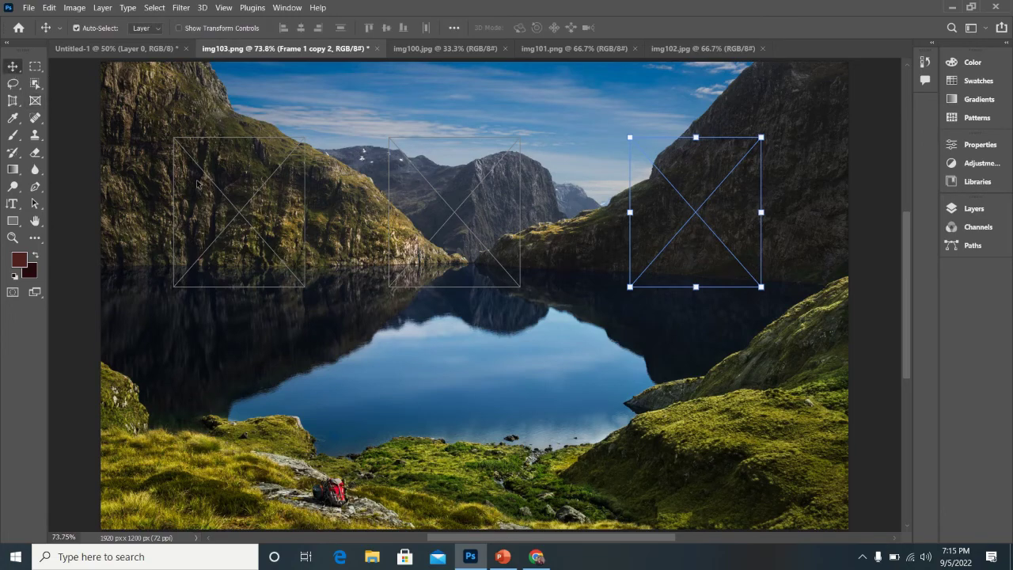
pyautogui.click(221, 190)
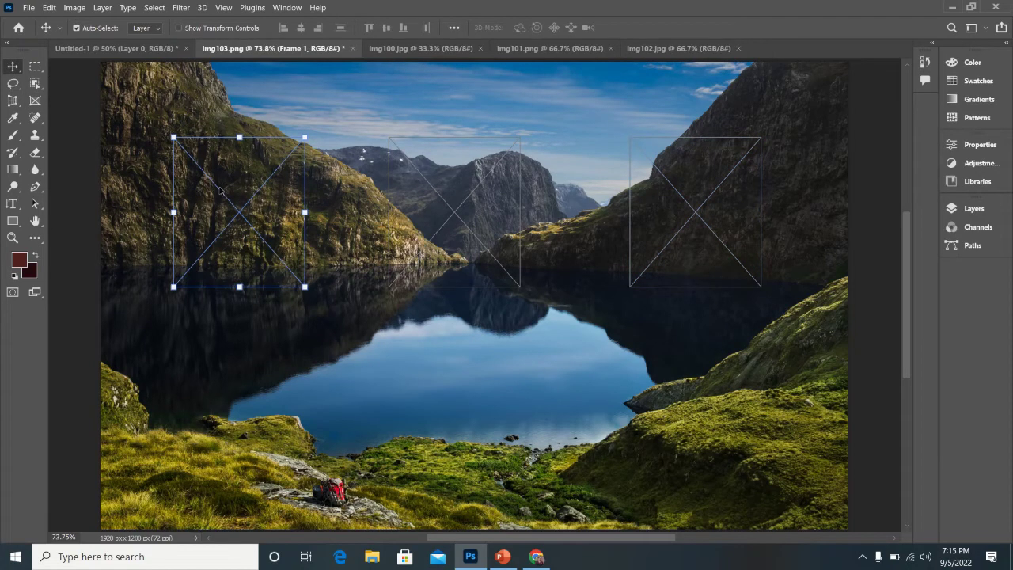
pyautogui.click(416, 49)
pyautogui.moveTo(452, 190); pyautogui.dragTo(296, 51)
pyautogui.moveTo(281, 166); pyautogui.dragTo(263, 203)
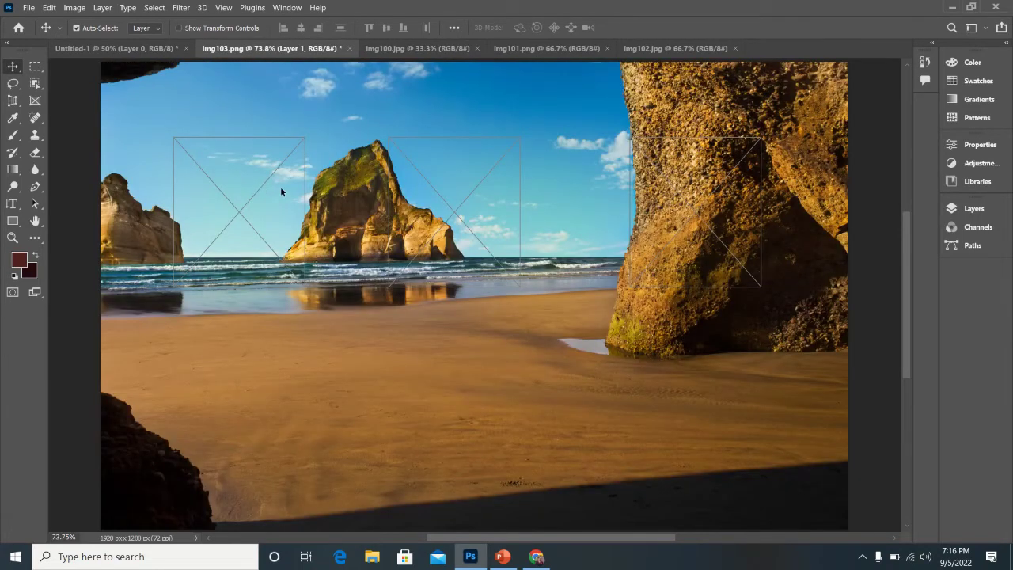
pyautogui.moveTo(330, 130)
pyautogui.mouseDown()
pyautogui.moveTo(279, 172)
pyautogui.moveTo(242, 158)
pyautogui.mouseUp()
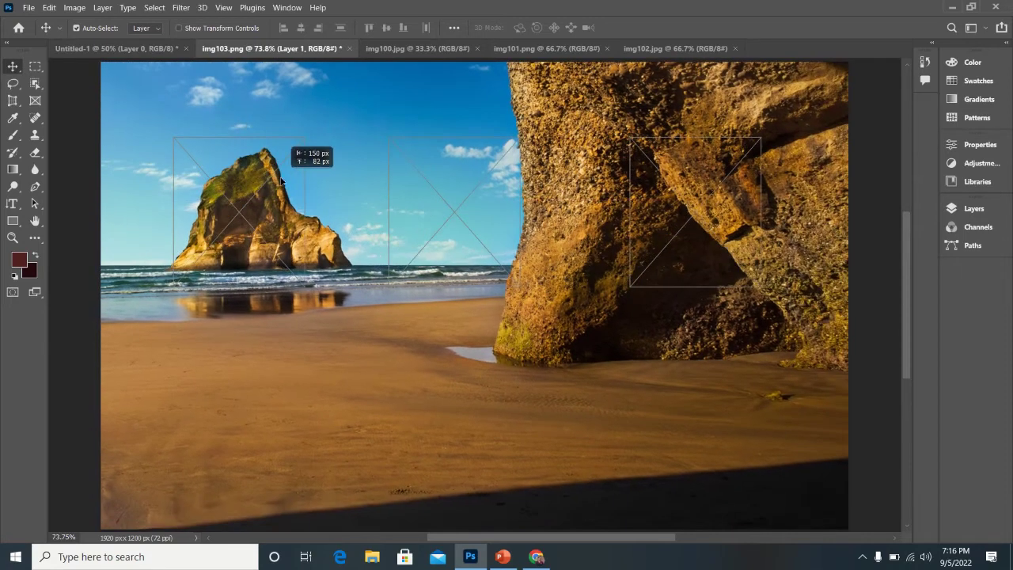
# - Place the beach photo in the left frame, scaled to about 65% and repositioned
pyautogui.click(975, 210)
pyautogui.scroll(-1, 852, 293)
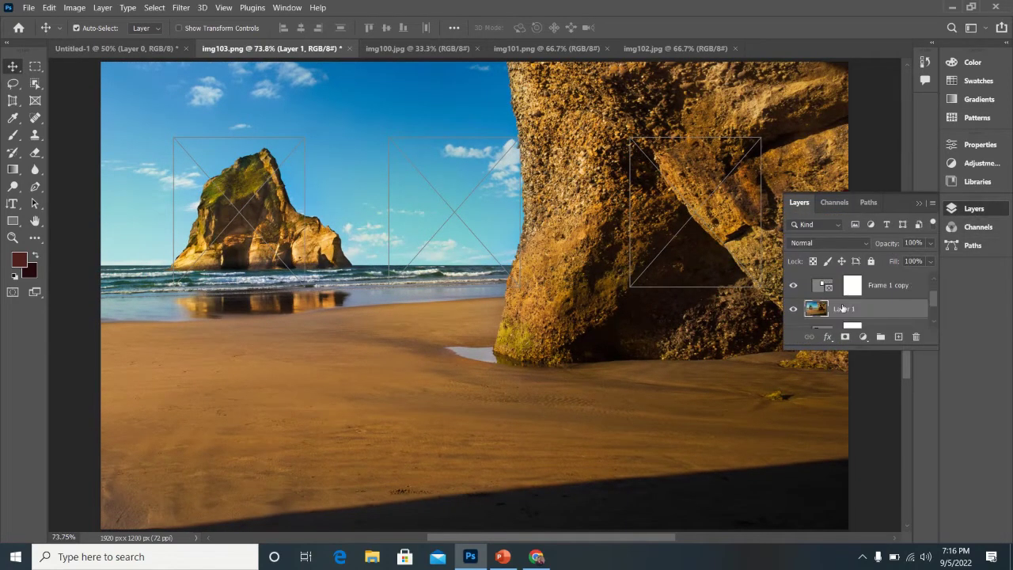
pyautogui.scroll(-1, 823, 311)
pyautogui.moveTo(816, 286); pyautogui.dragTo(828, 307)
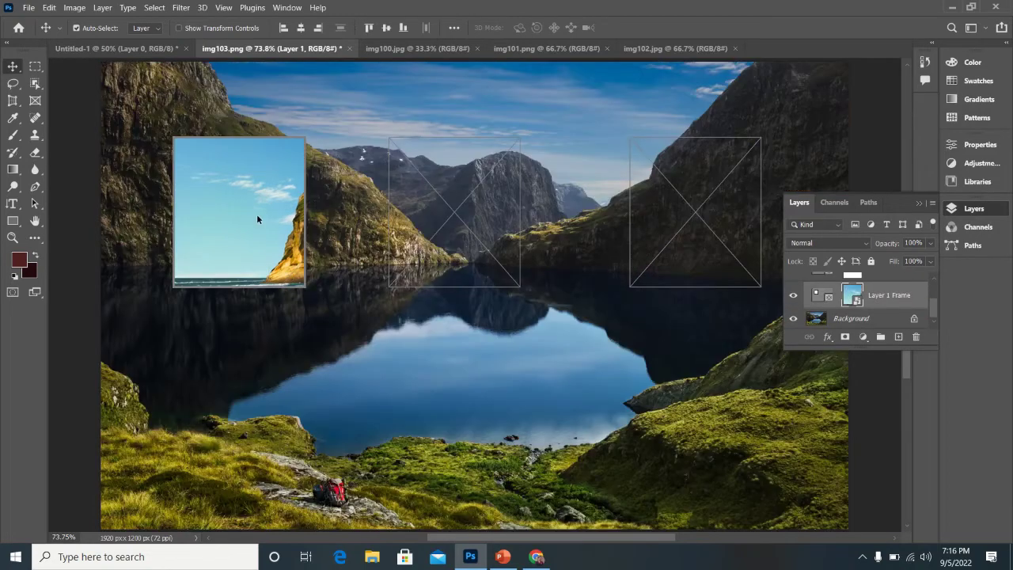
pyautogui.moveTo(257, 213)
pyautogui.mouseDown()
pyautogui.moveTo(212, 252)
pyautogui.moveTo(187, 208)
pyautogui.moveTo(307, 311)
pyautogui.mouseUp()
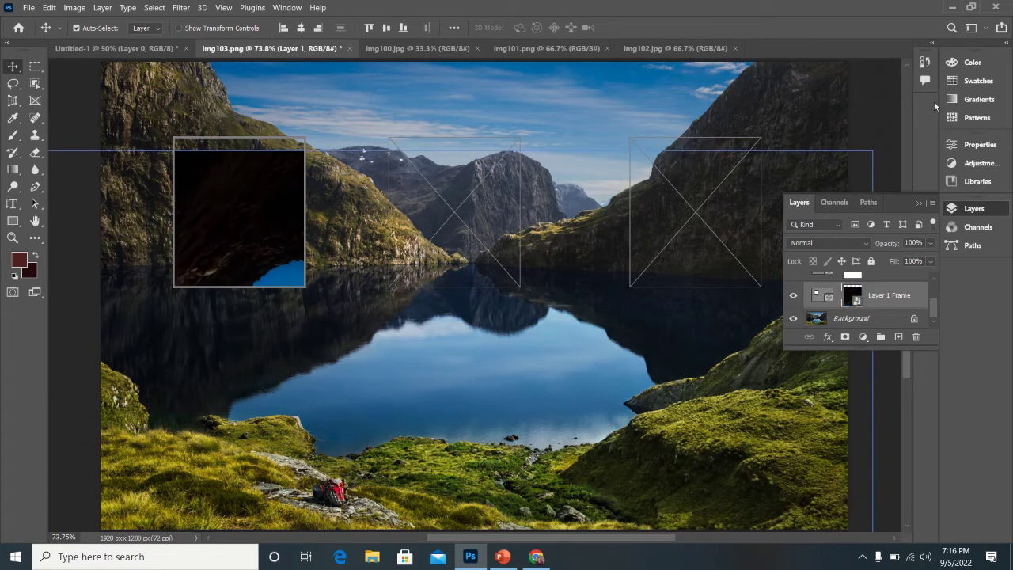
pyautogui.press('ctrl')
pyautogui.hotkey('ctrl', 't')
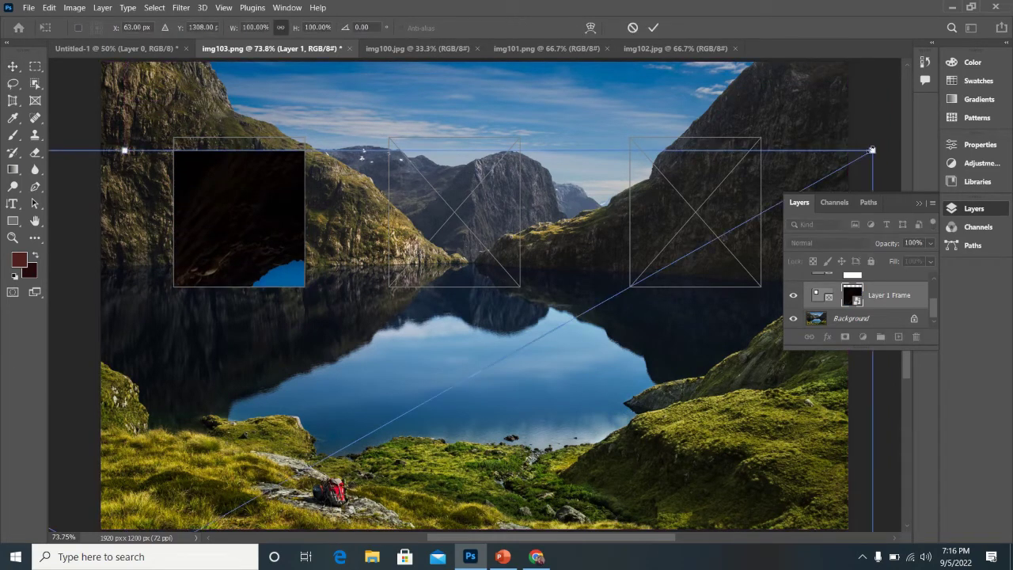
pyautogui.moveTo(840, 152)
pyautogui.mouseDown()
pyautogui.moveTo(431, 258)
pyautogui.moveTo(301, 368)
pyautogui.mouseUp()
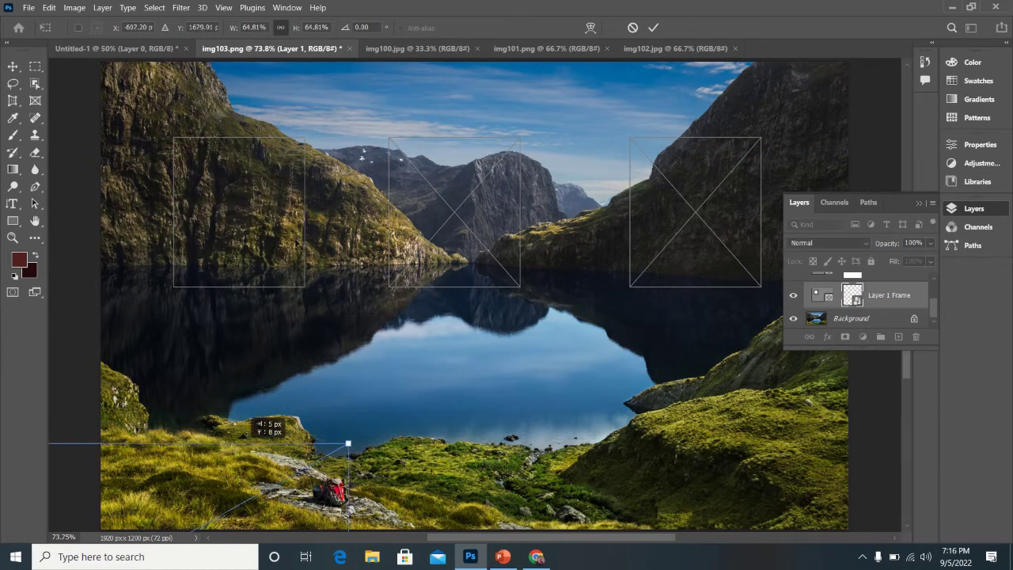
pyautogui.moveTo(344, 446)
pyautogui.mouseDown()
pyautogui.moveTo(335, 129)
pyautogui.moveTo(429, 108)
pyautogui.moveTo(361, 163)
pyautogui.moveTo(513, 147)
pyautogui.mouseUp()
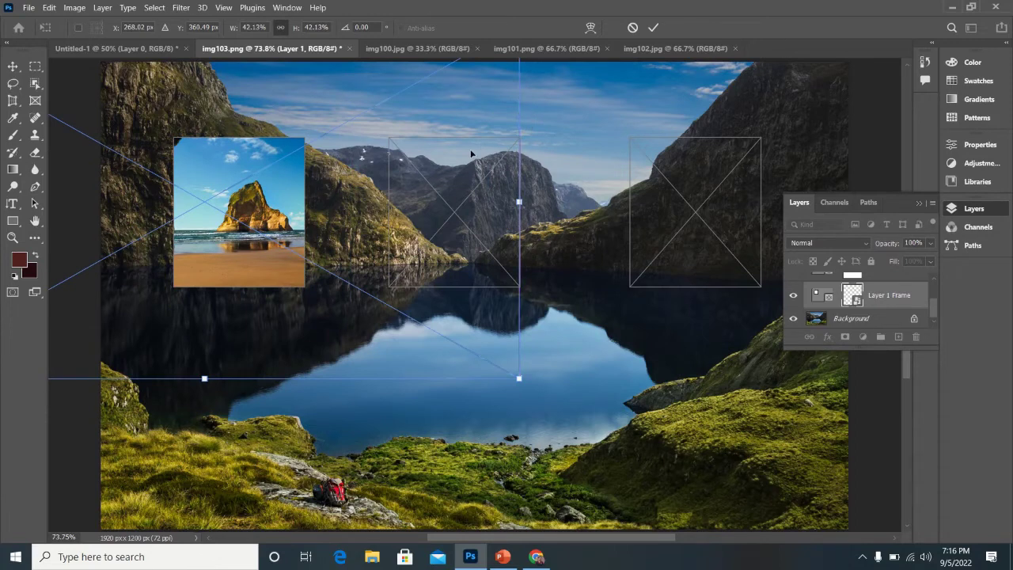
pyautogui.press('Return')
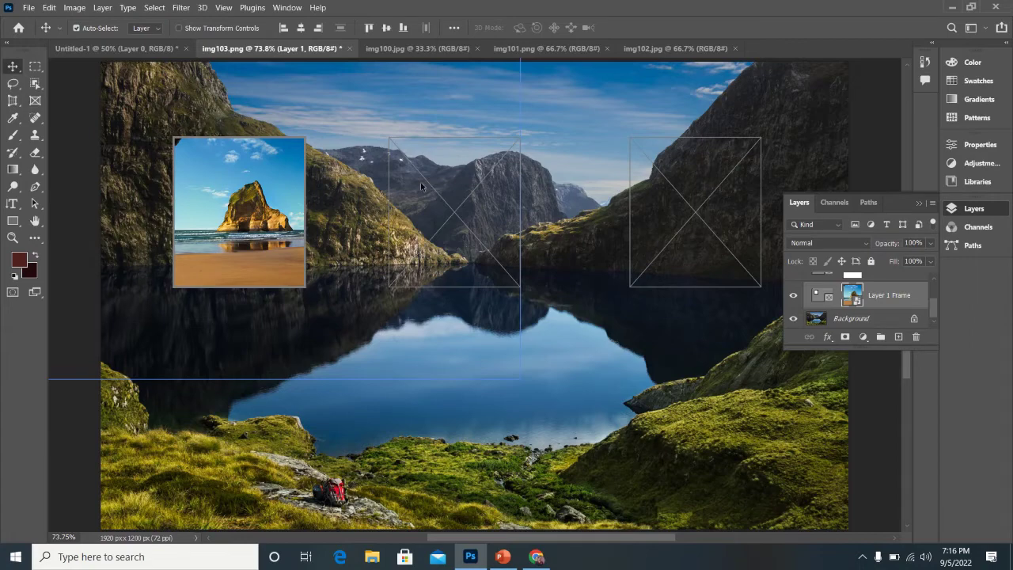
pyautogui.click(470, 49)
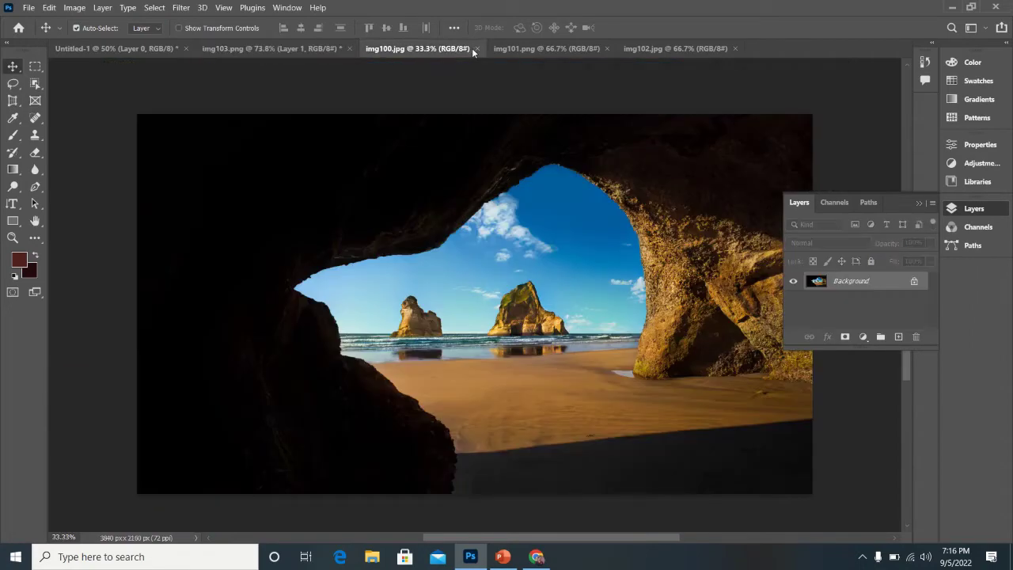
# - Close img100.jpg and drop the airplane-wing photo into the middle frame
pyautogui.click(476, 48)
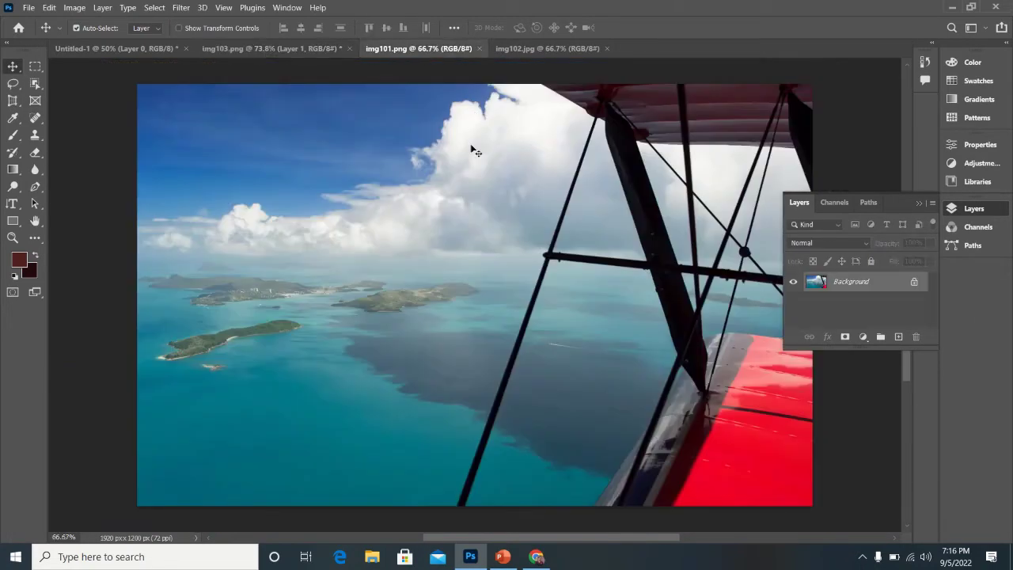
pyautogui.click(293, 49)
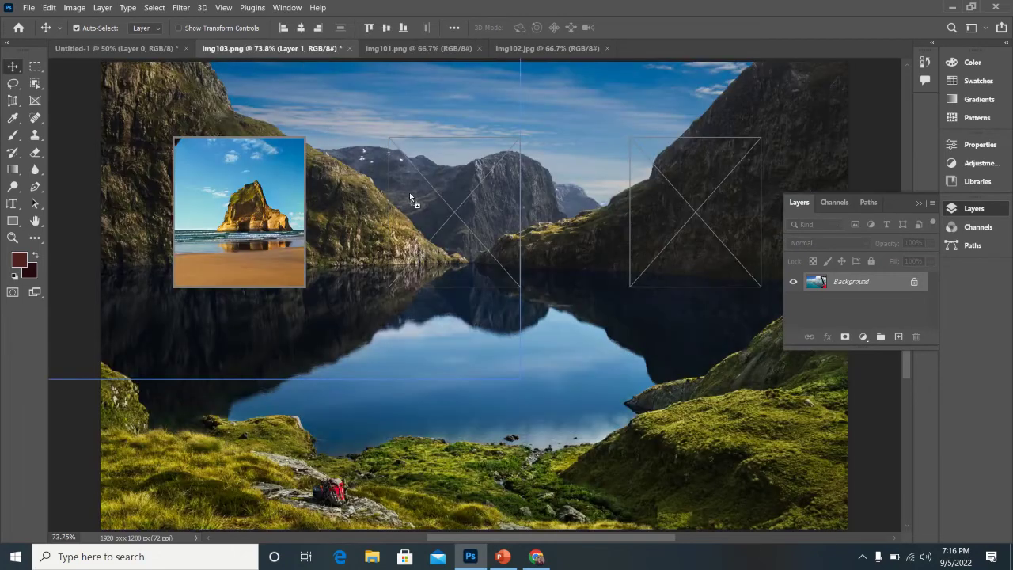
pyautogui.moveTo(469, 218); pyautogui.dragTo(497, 222)
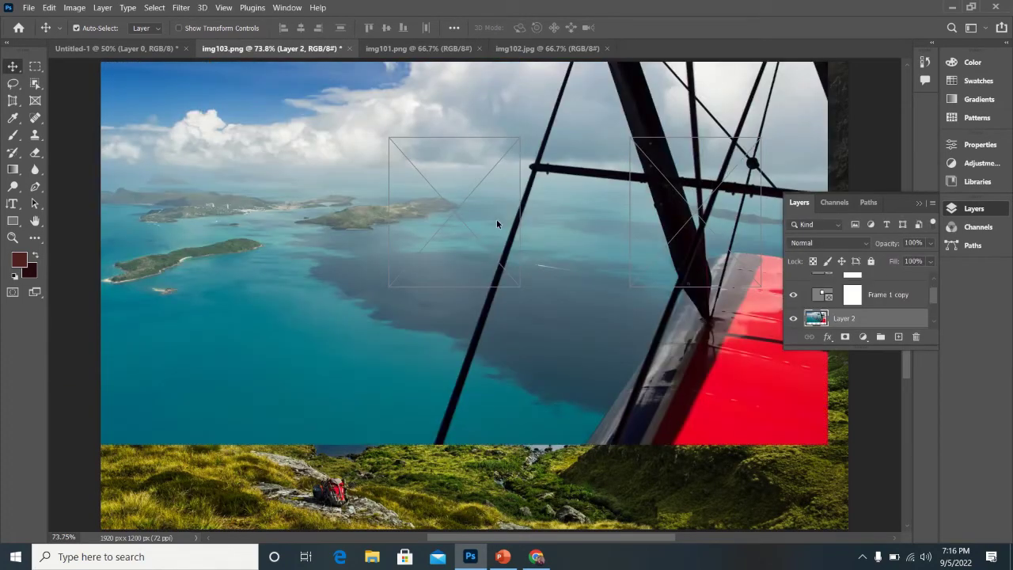
pyautogui.moveTo(815, 318); pyautogui.dragTo(823, 294)
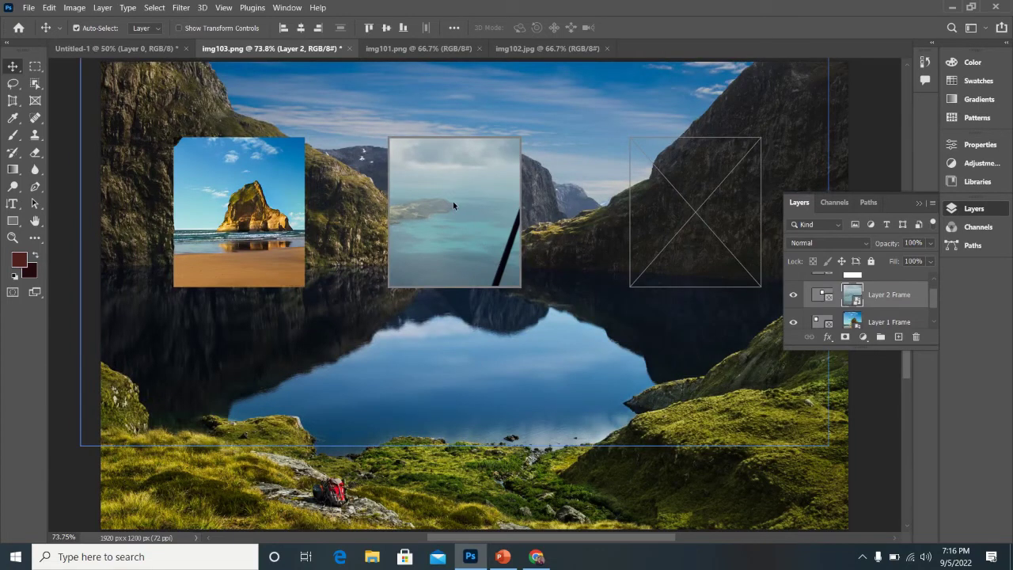
pyautogui.moveTo(453, 201)
pyautogui.mouseDown()
pyautogui.moveTo(361, 164)
pyautogui.moveTo(584, 164)
pyautogui.moveTo(479, 177)
pyautogui.moveTo(456, 304)
pyautogui.mouseUp()
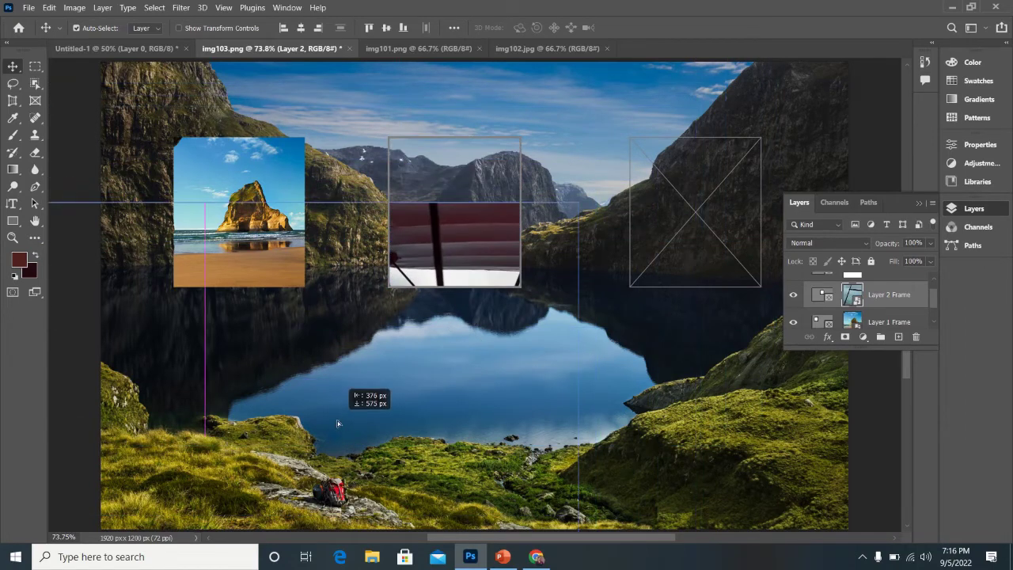
pyautogui.moveTo(457, 304); pyautogui.dragTo(407, 331)
# - Scale the airplane photo to about 32% and recentre it in the middle frame
pyautogui.hotkey('ctrl', 't')
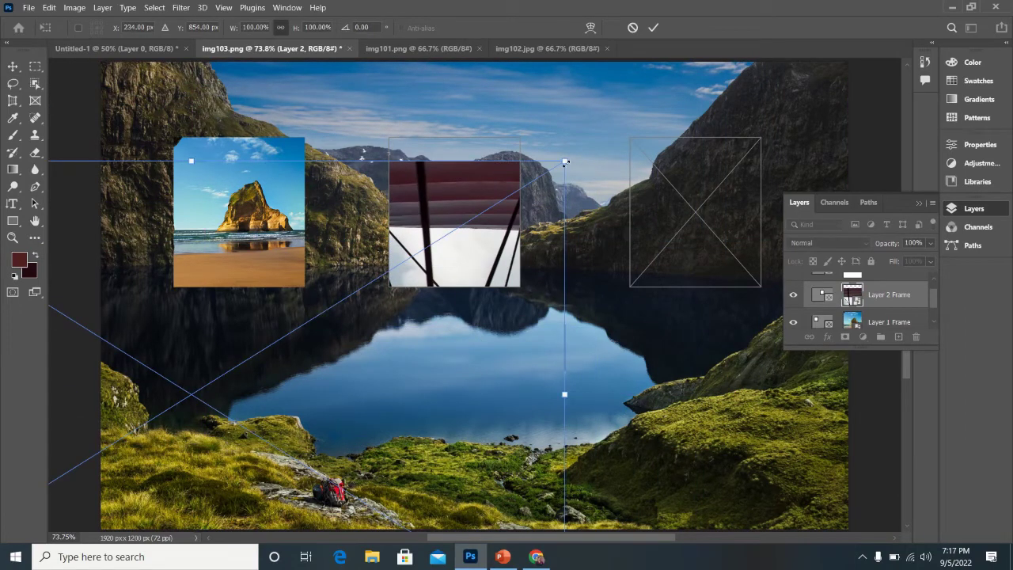
pyautogui.moveTo(565, 160)
pyautogui.mouseDown()
pyautogui.moveTo(246, 357)
pyautogui.moveTo(681, 110)
pyautogui.moveTo(496, 214)
pyautogui.mouseUp()
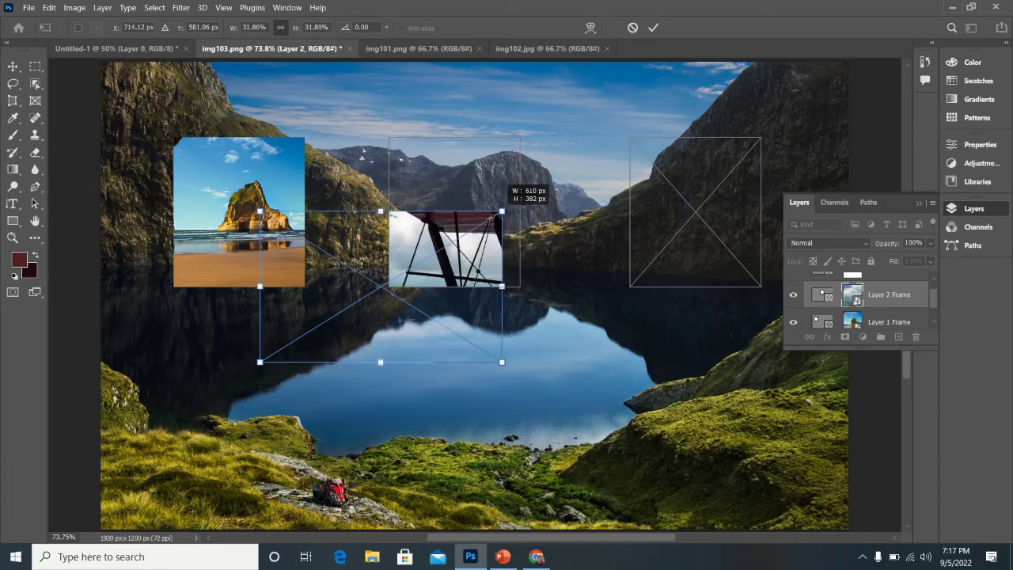
pyautogui.moveTo(422, 265)
pyautogui.mouseDown()
pyautogui.moveTo(498, 179)
pyautogui.moveTo(449, 187)
pyautogui.mouseUp()
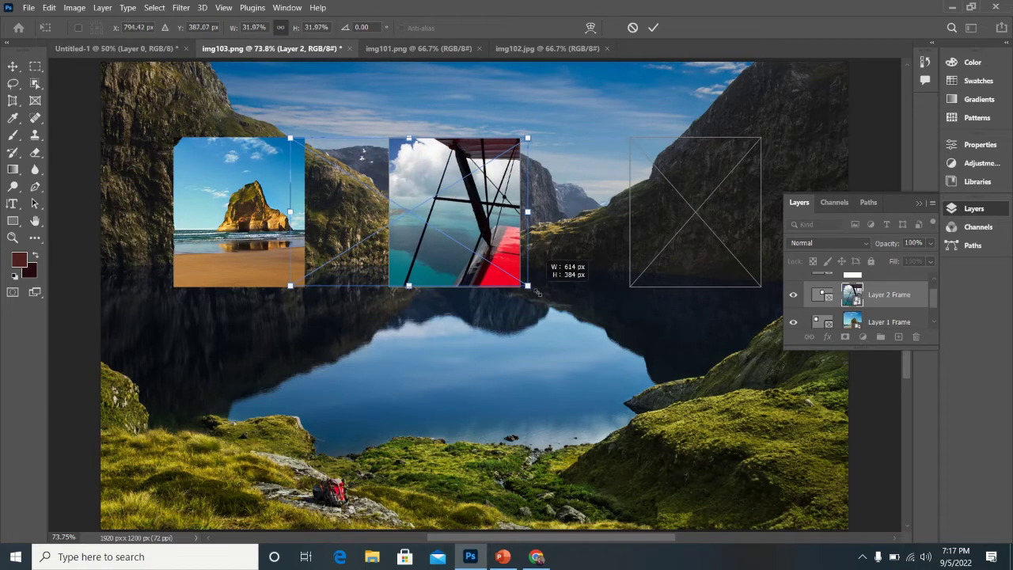
pyautogui.press('Return')
pyautogui.click(705, 217)
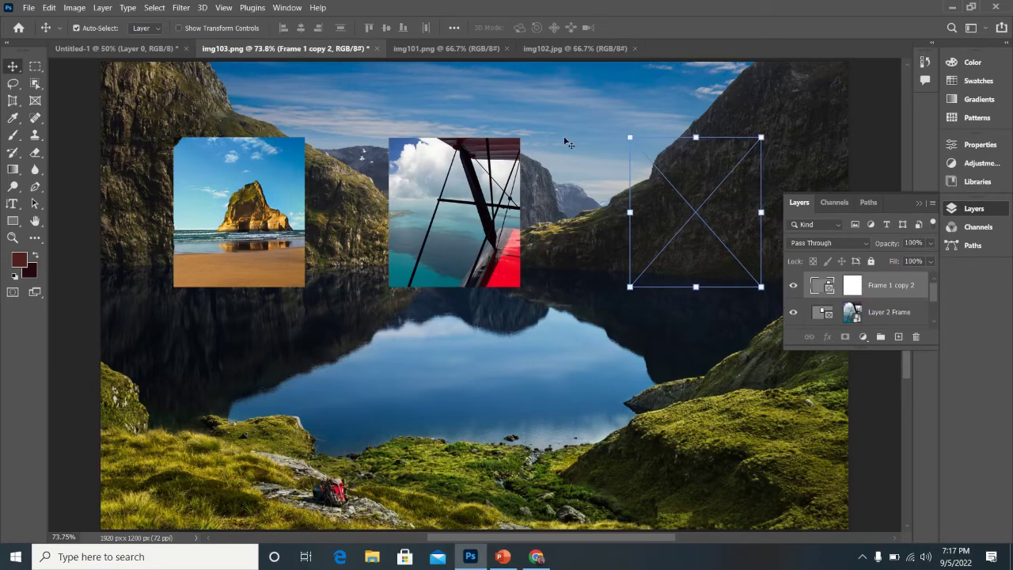
# - Drag the img102 ice-cave photo into the right frame and reposition it
pyautogui.click(538, 49)
pyautogui.moveTo(584, 188); pyautogui.dragTo(568, 197)
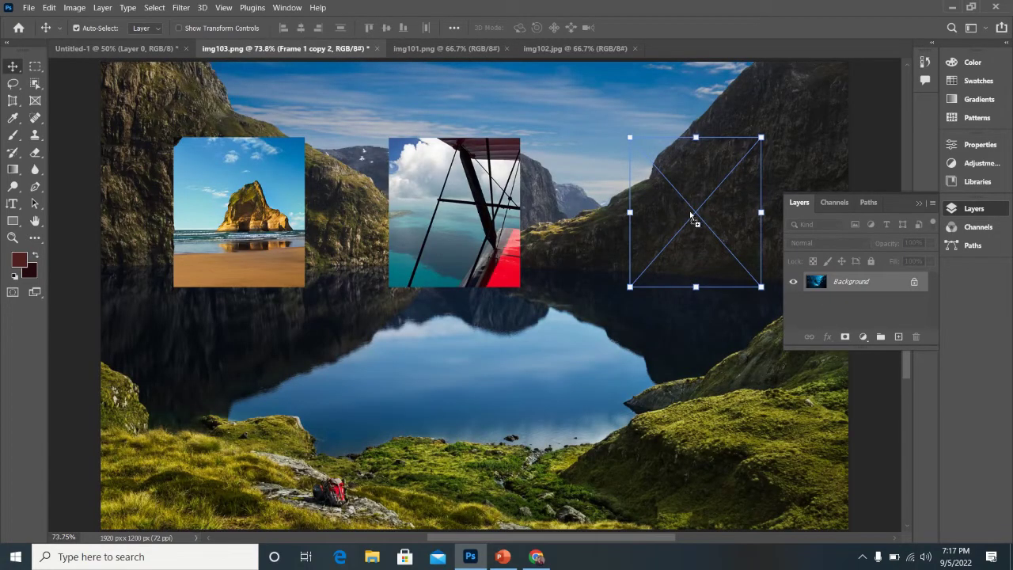
pyautogui.moveTo(691, 215); pyautogui.dragTo(693, 213)
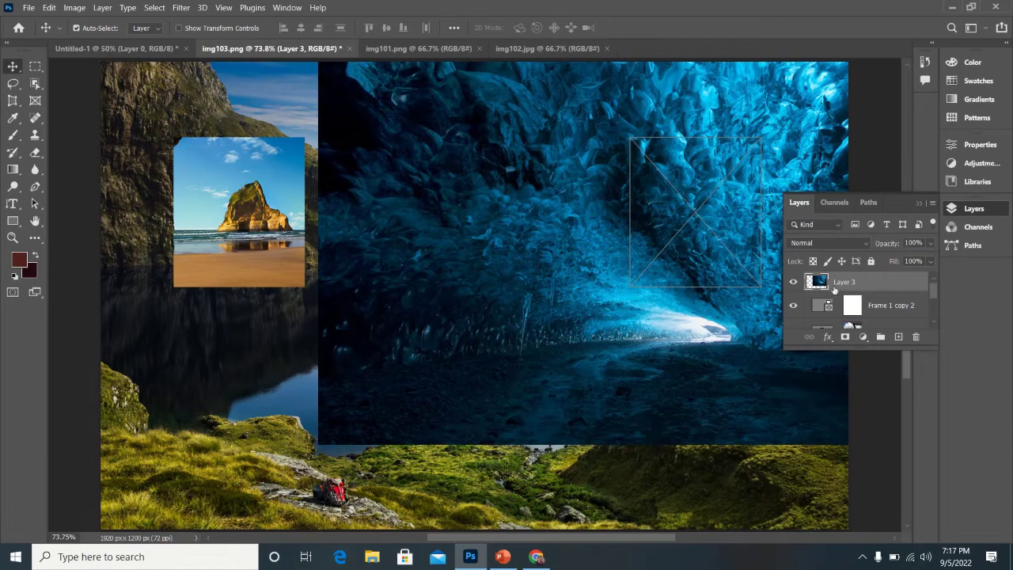
pyautogui.moveTo(833, 290); pyautogui.dragTo(851, 307)
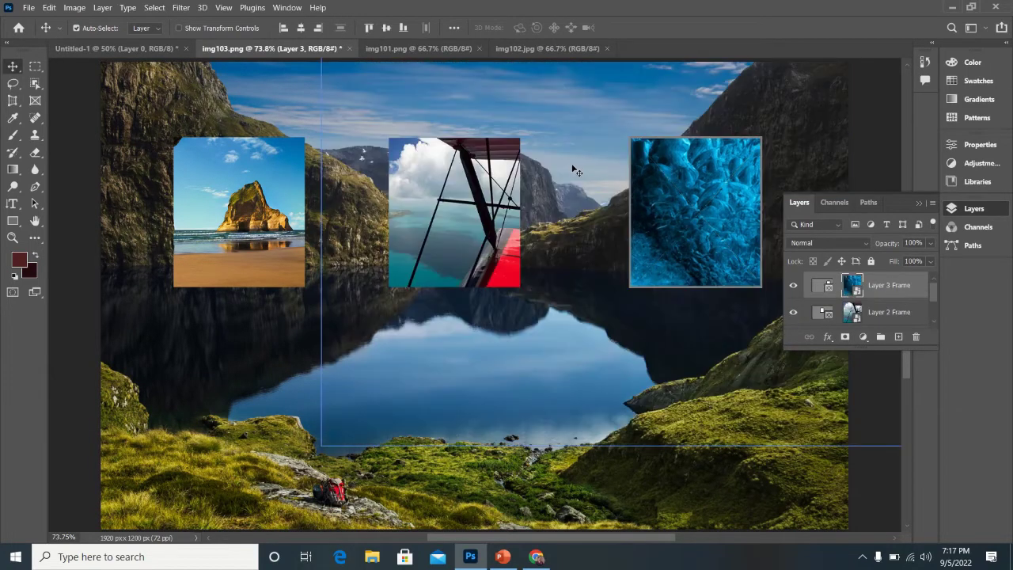
pyautogui.moveTo(708, 212); pyautogui.dragTo(649, 175)
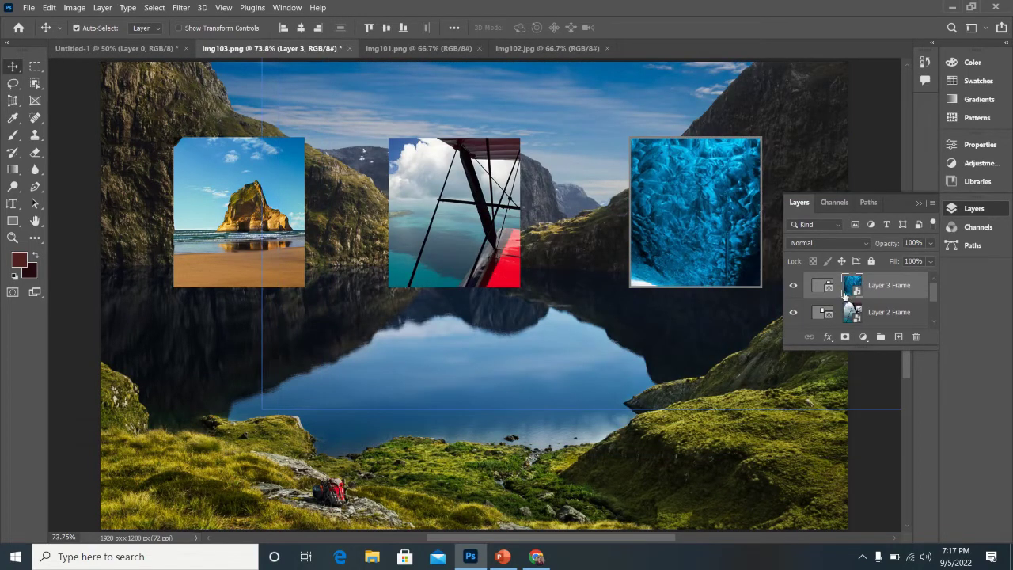
pyautogui.click(919, 202)
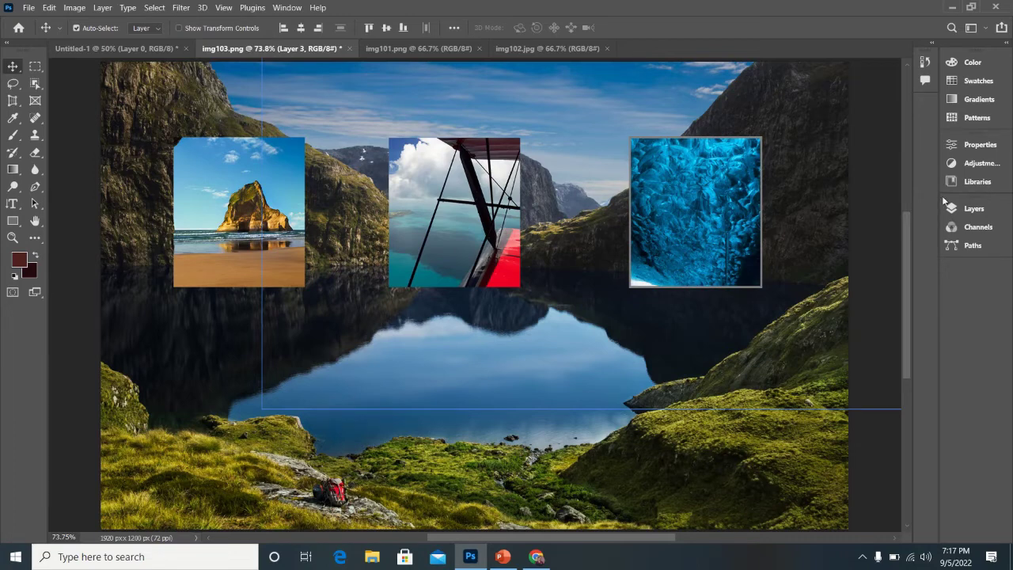
# - Close the lake composite without saving, and close img101.png
pyautogui.click(350, 49)
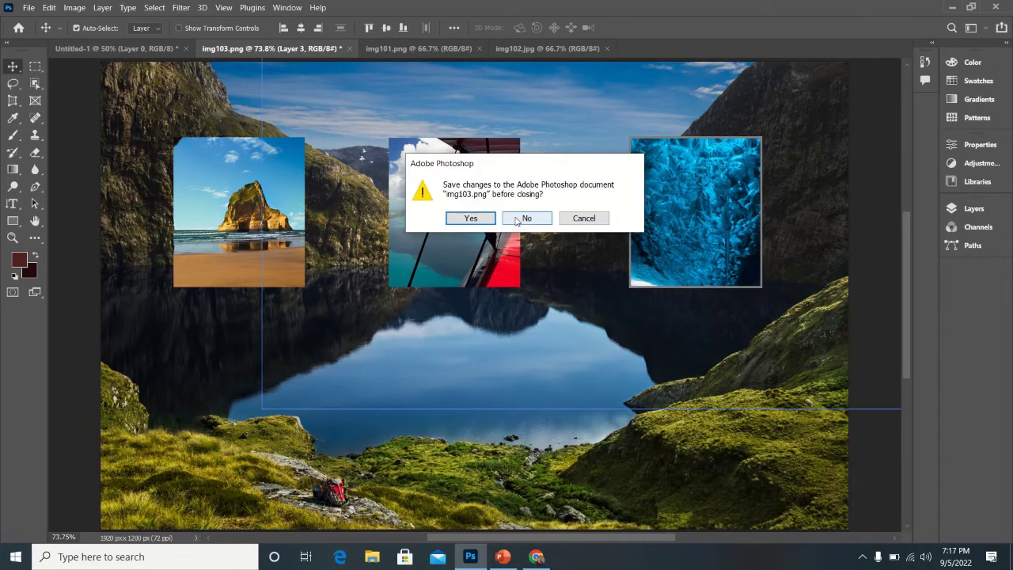
pyautogui.click(516, 219)
pyautogui.click(294, 48)
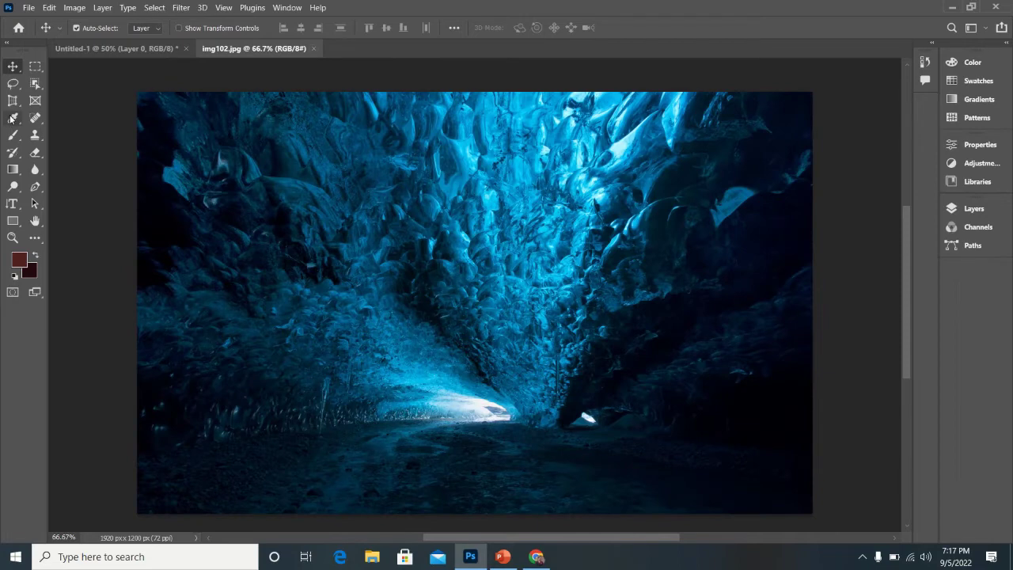
# - Sample a dark navy foreground colour and select a thin strip along the image bottom
pyautogui.click(12, 119)
pyautogui.click(53, 124)
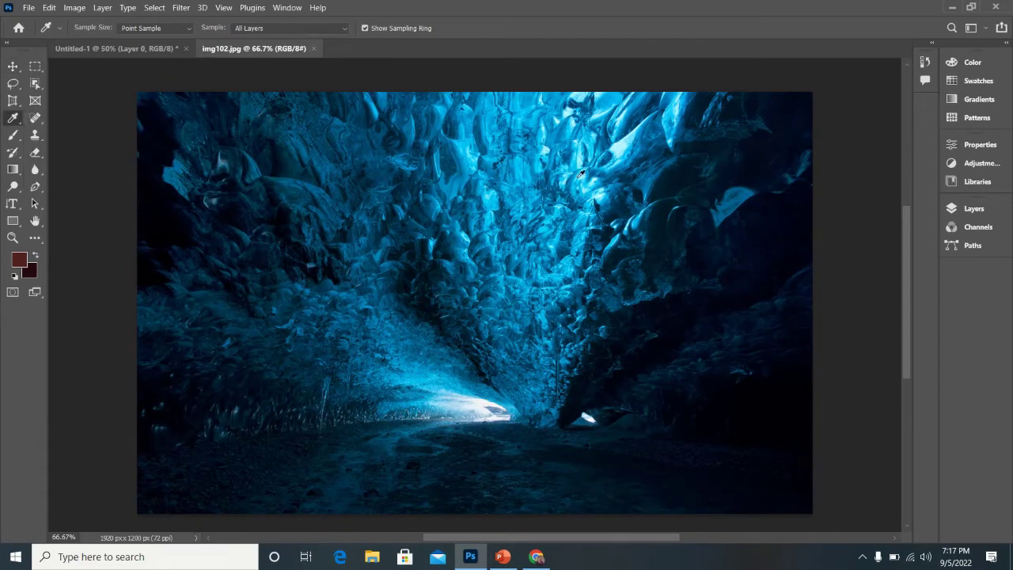
pyautogui.moveTo(594, 155); pyautogui.dragTo(592, 181)
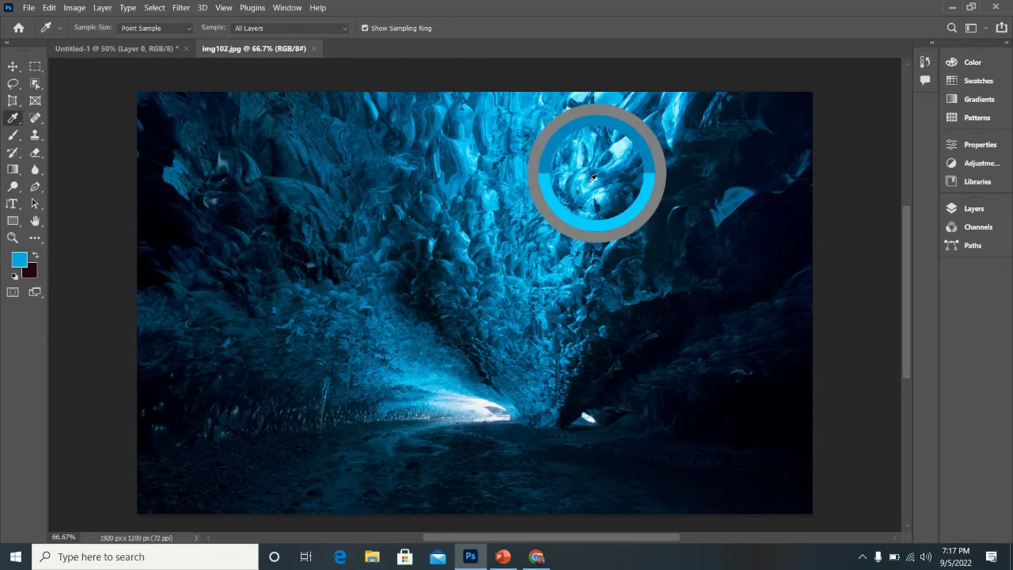
pyautogui.click(426, 242)
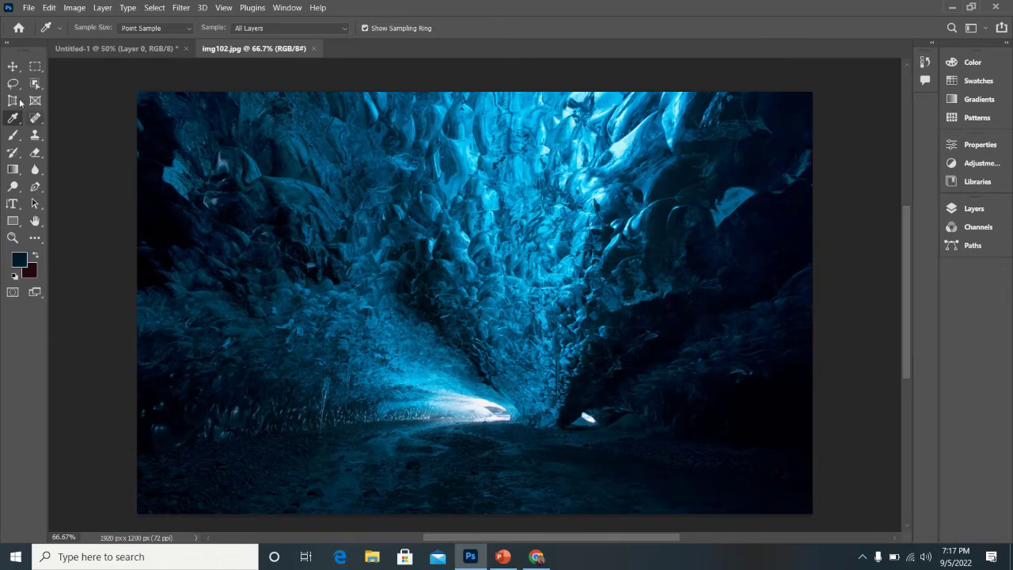
pyautogui.click(35, 66)
pyautogui.moveTo(119, 517); pyautogui.dragTo(866, 487)
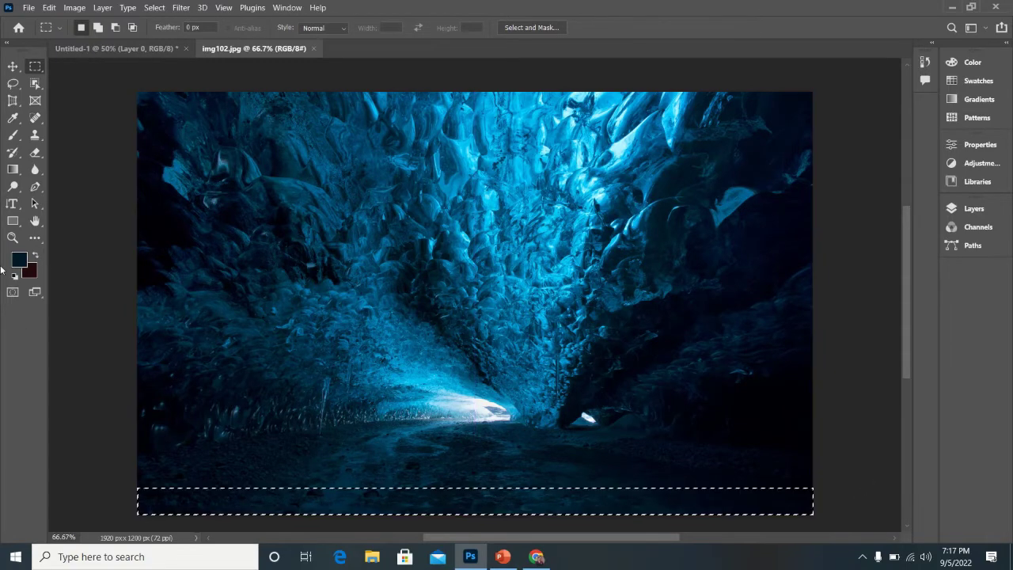
# - Resample a darker blue from the ice as the foreground colour
pyautogui.click(12, 117)
pyautogui.click(630, 141)
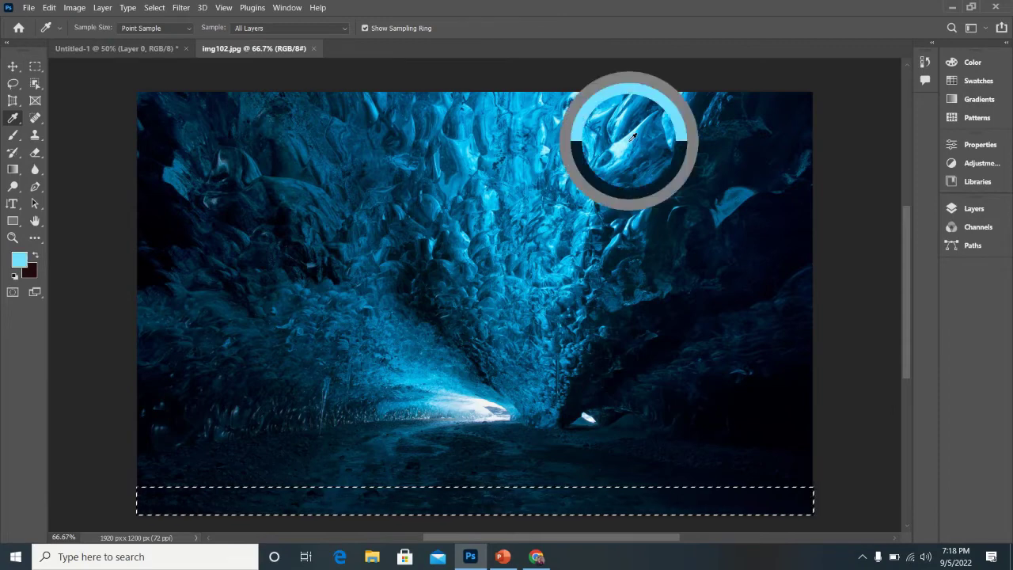
pyautogui.click(636, 137)
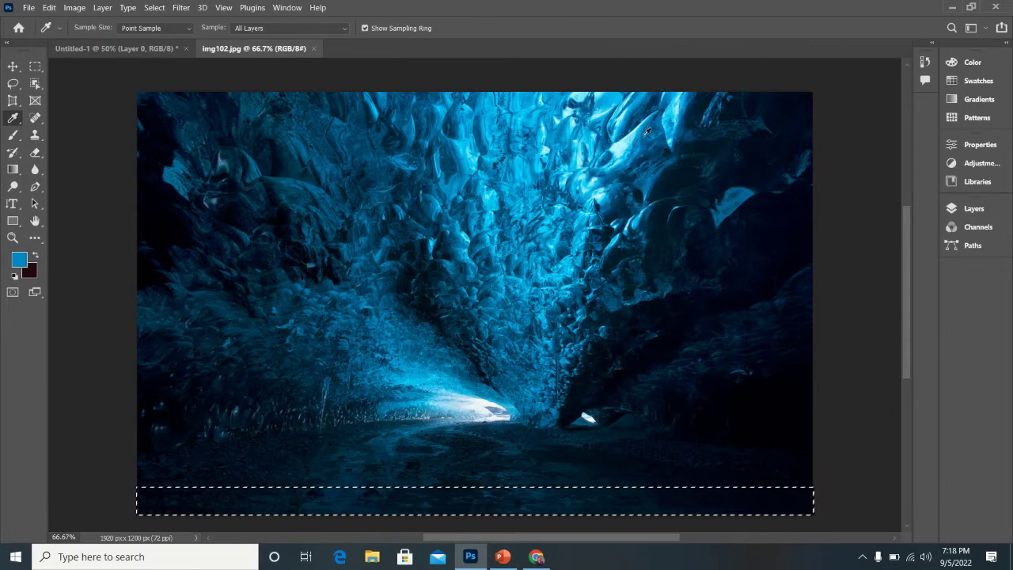
pyautogui.click(644, 131)
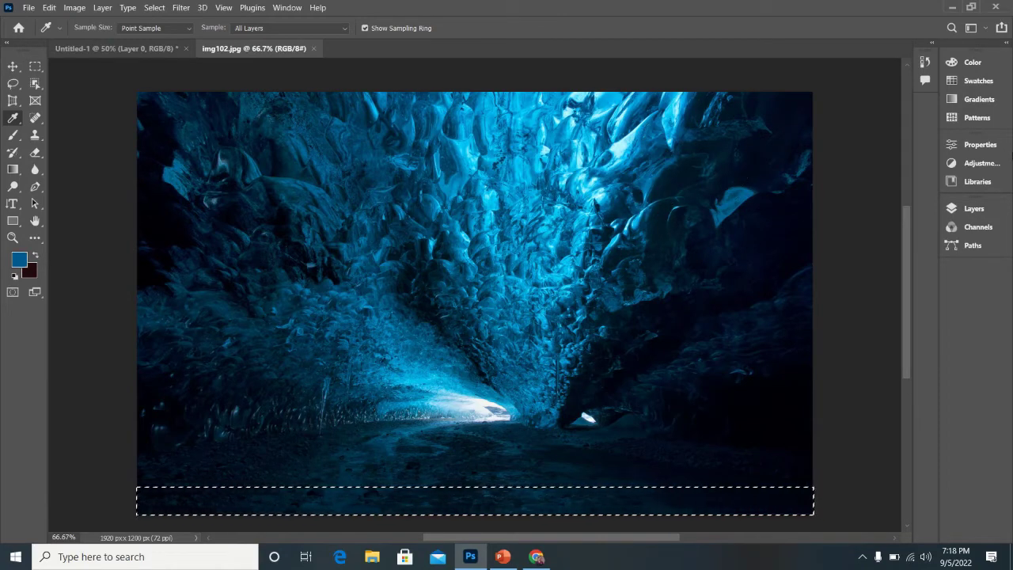
# - Fill the bottom strip with the blue on a new layer and deselect
pyautogui.click(974, 208)
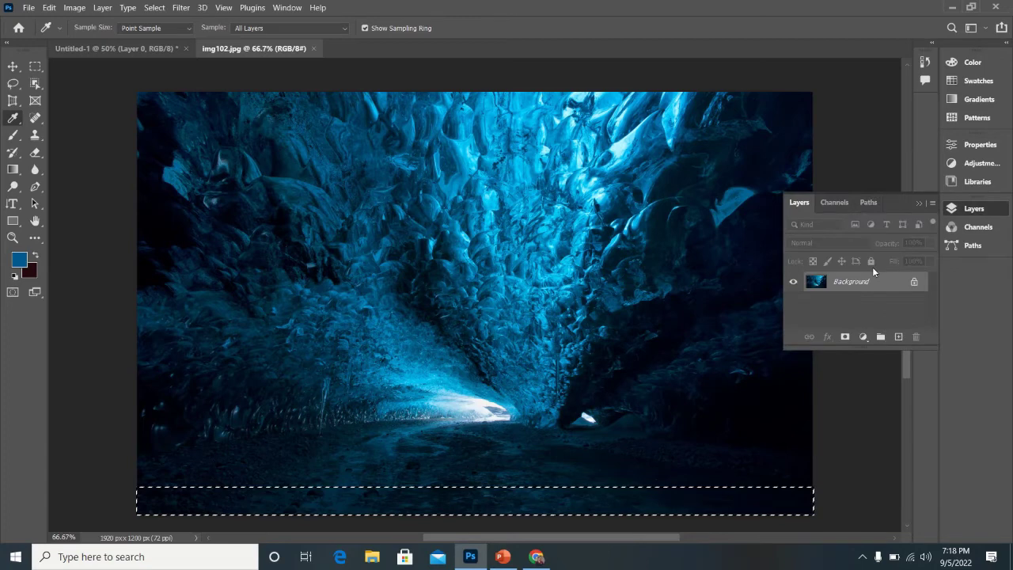
pyautogui.click(898, 337)
pyautogui.click(922, 204)
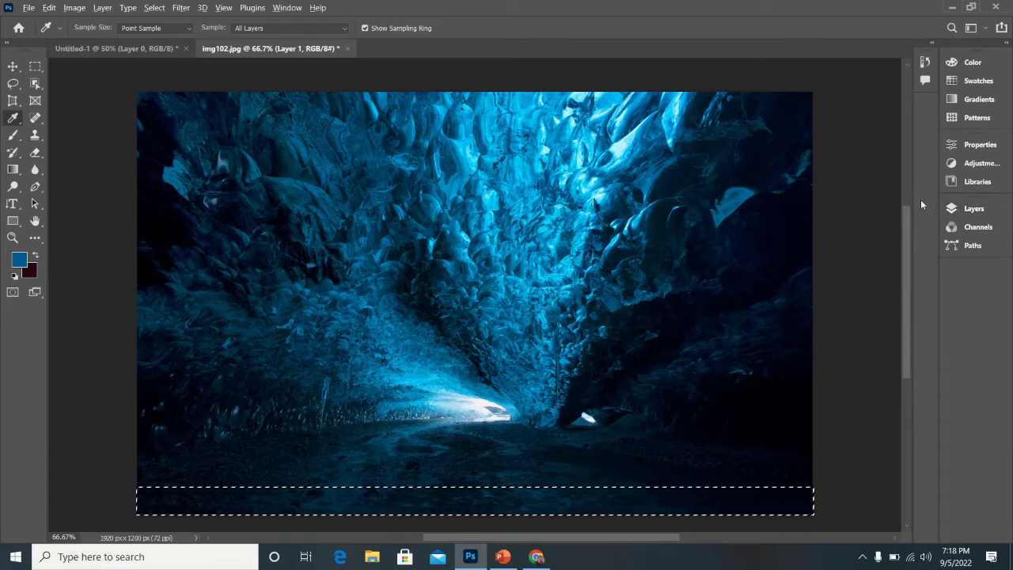
pyautogui.hotkey('alt', 'BackSpace')
pyautogui.hotkey('ctrl', 'd')
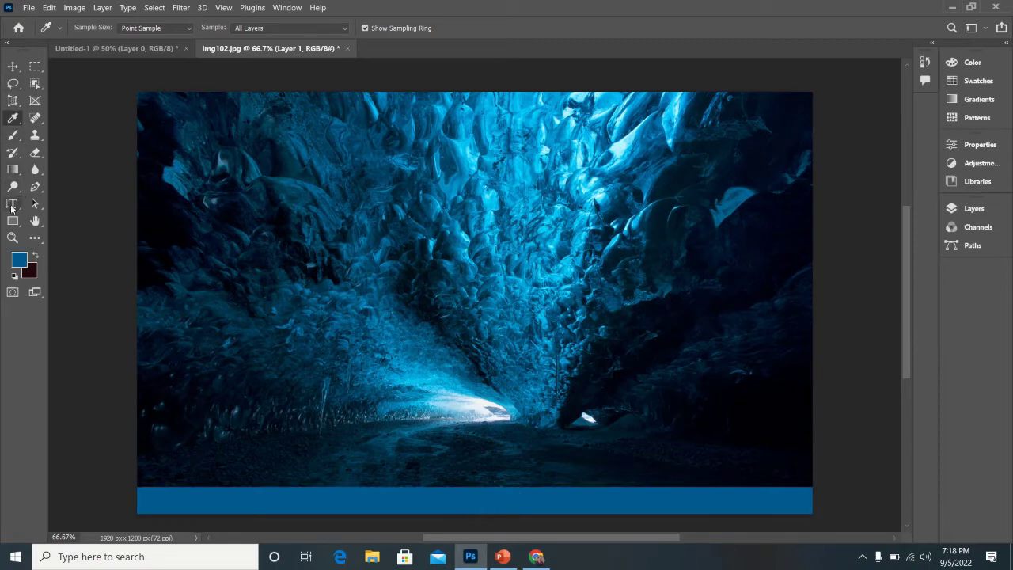
pyautogui.click(12, 207)
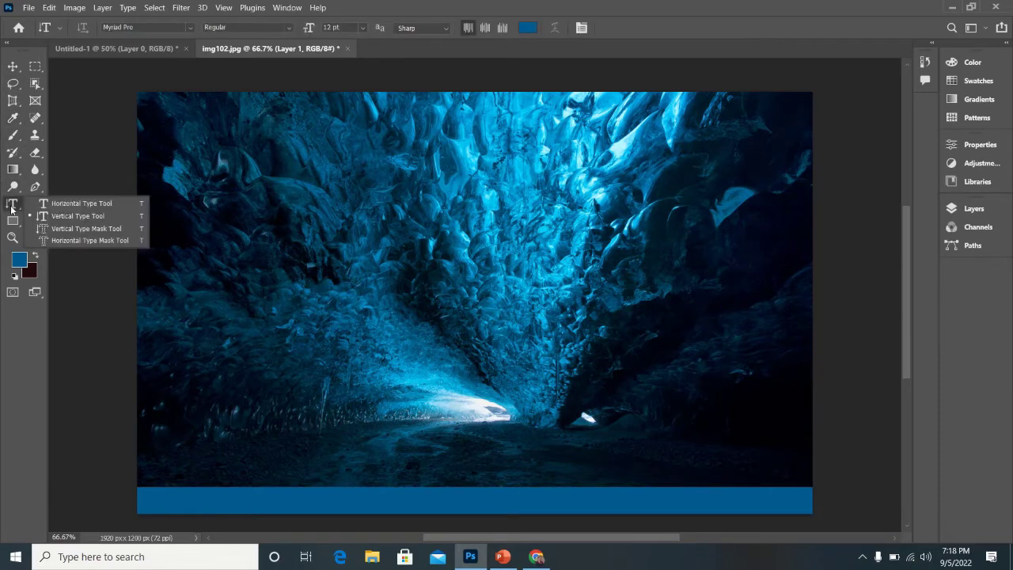
# - Add 'ALL RIGHTS RESERVED' as white text on the cave floor
pyautogui.click(361, 429)
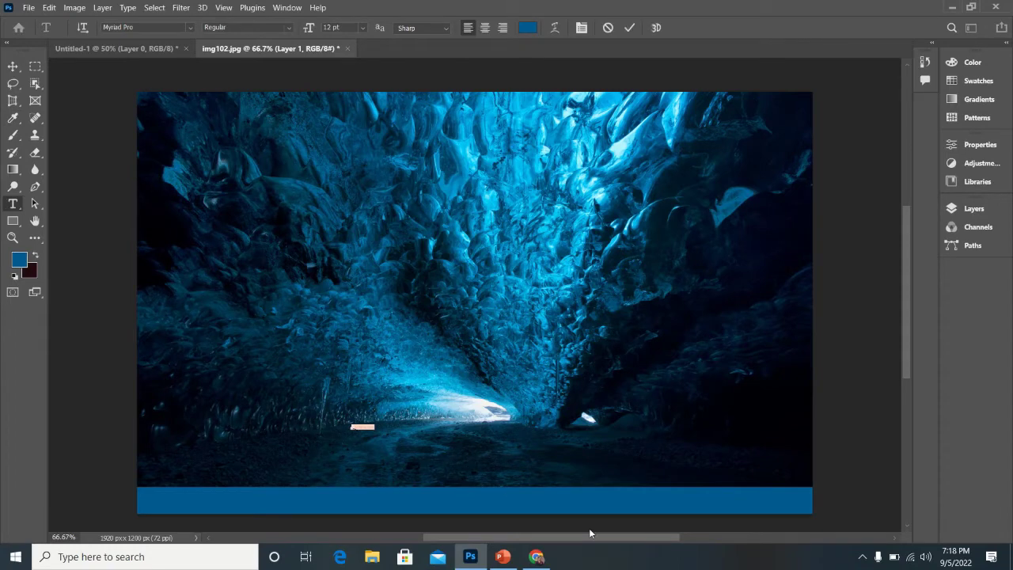
pyautogui.press('BackSpace')
pyautogui.hotkey('ctrl', 'a')
pyautogui.click(19, 261)
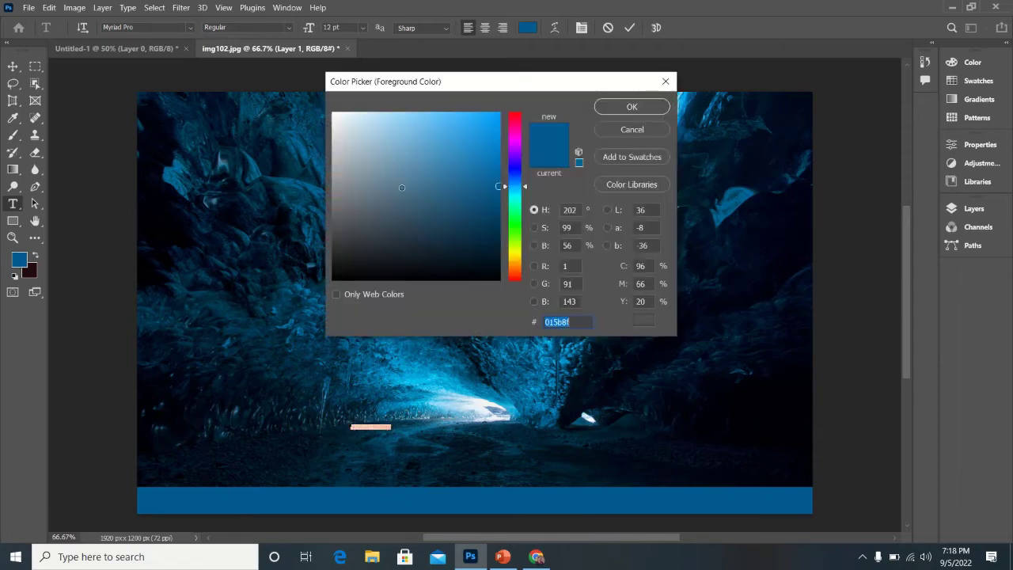
pyautogui.click(333, 114)
pyautogui.click(647, 109)
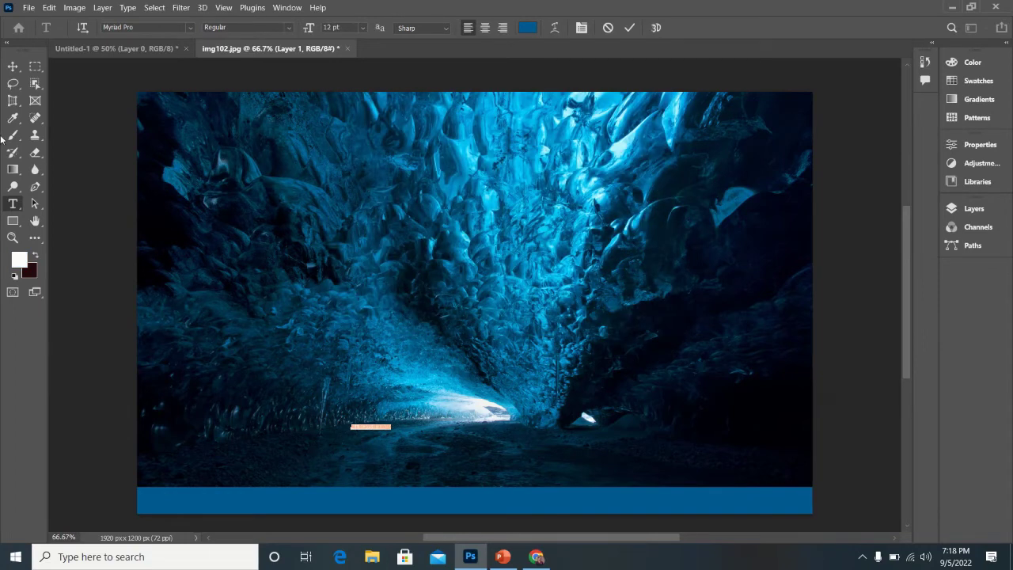
pyautogui.click(13, 66)
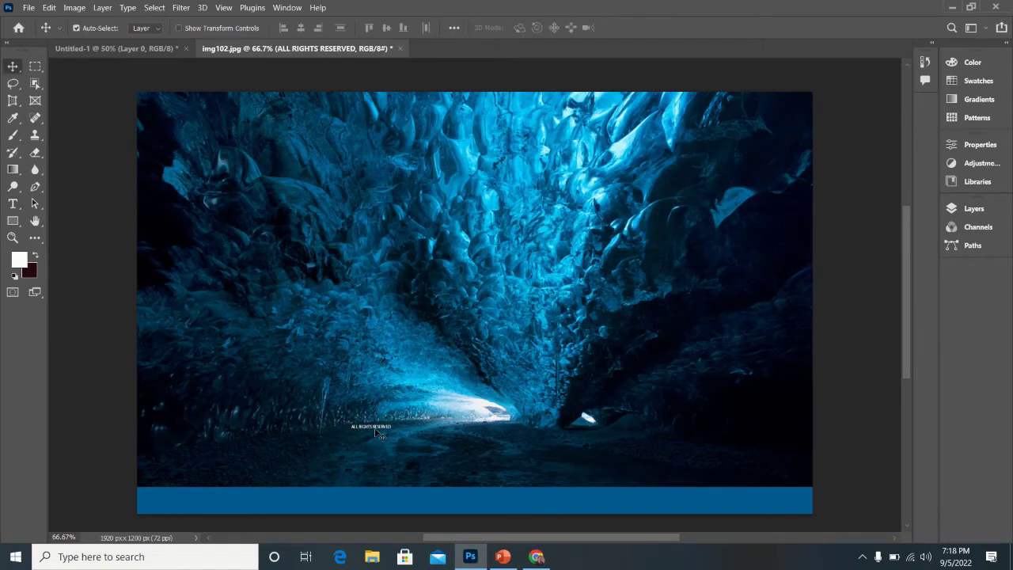
# - Move the footer text into the blue bar, enlarge it to about 163% and centre it
pyautogui.moveTo(377, 432); pyautogui.dragTo(485, 490)
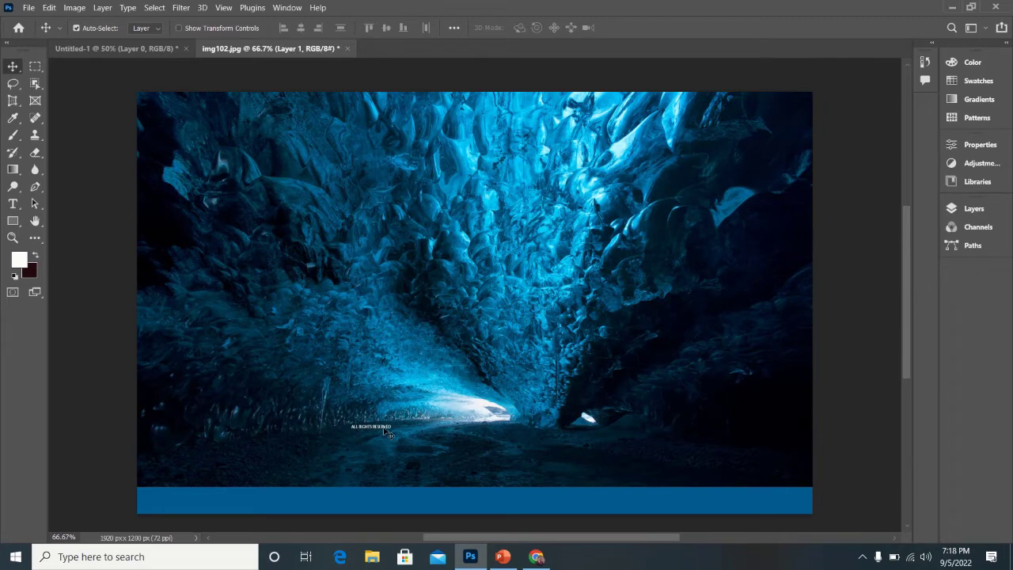
pyautogui.moveTo(386, 430); pyautogui.dragTo(482, 502)
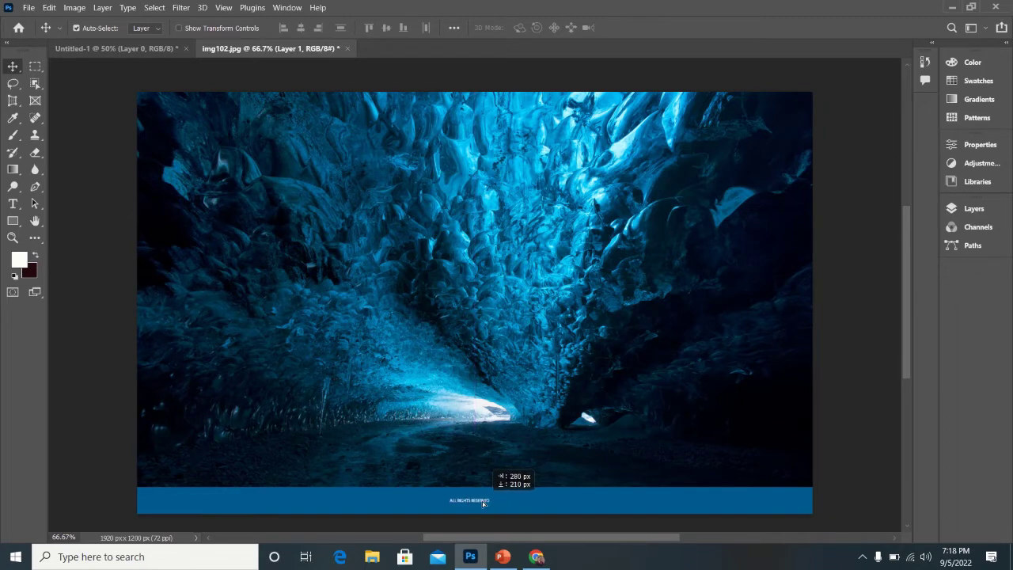
pyautogui.hotkey('ctrl', 't')
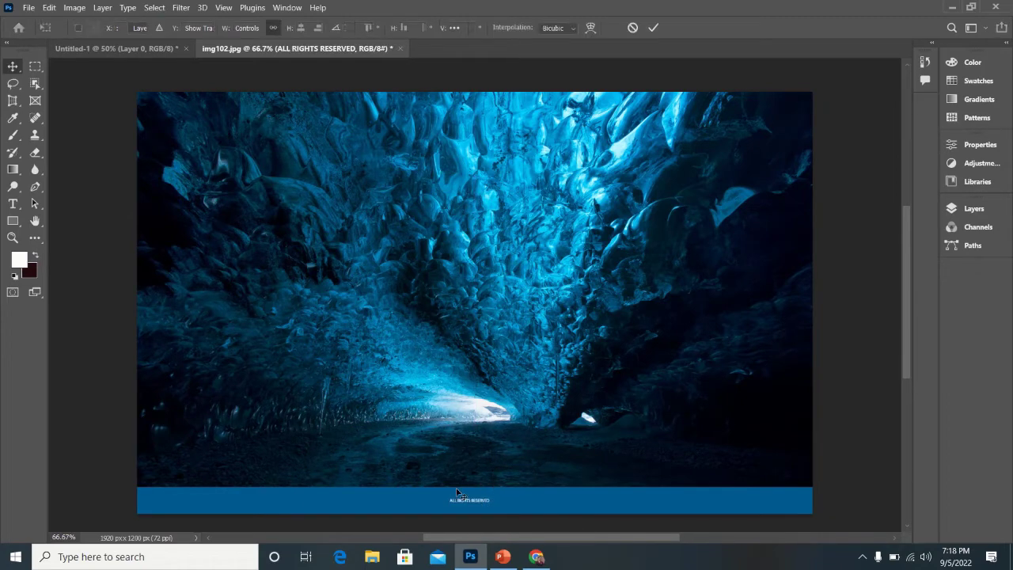
pyautogui.moveTo(490, 495); pyautogui.dragTo(513, 485)
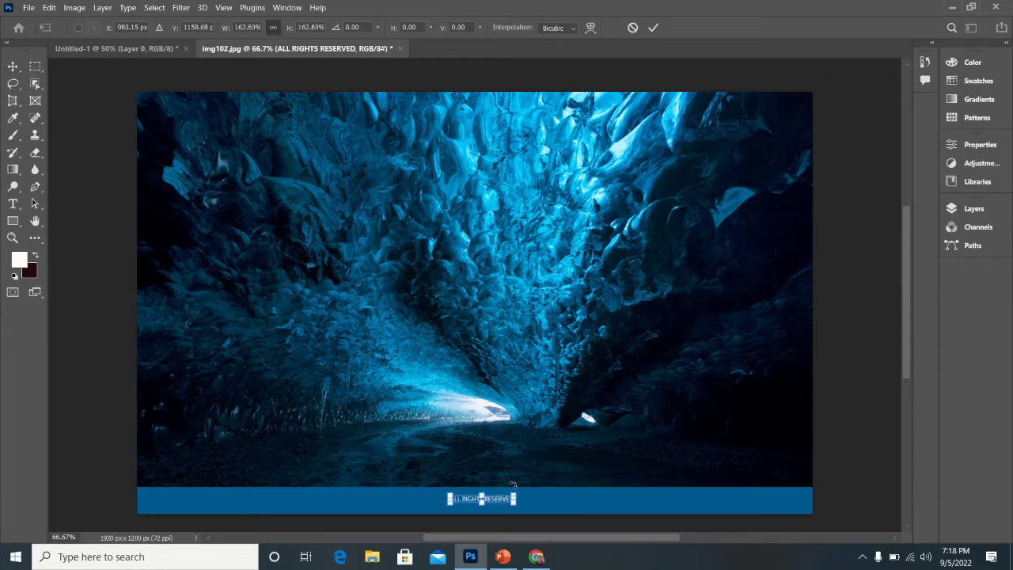
pyautogui.press('Return')
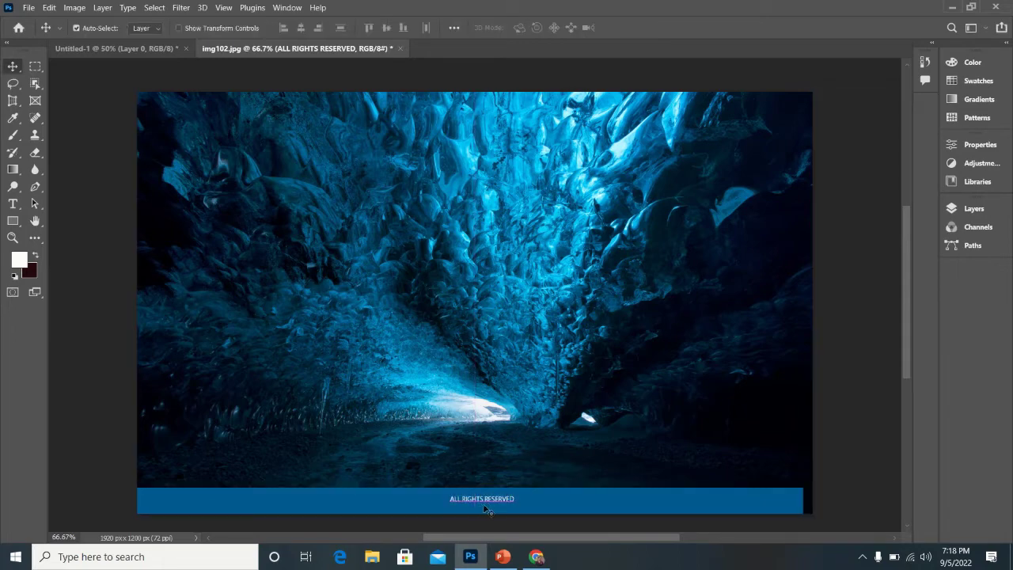
pyautogui.moveTo(480, 509); pyautogui.dragTo(486, 503)
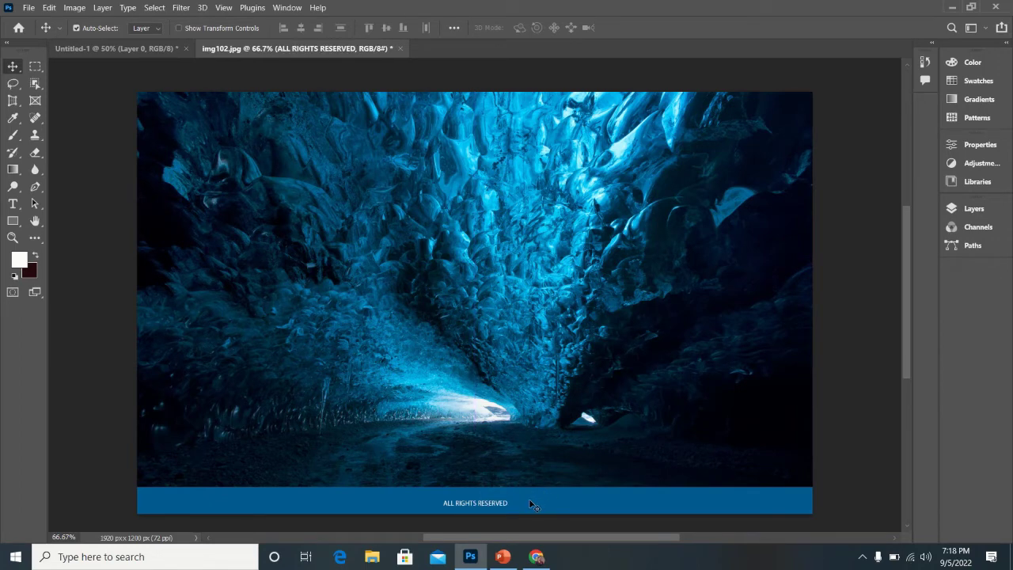
pyautogui.press('Up')
pyautogui.press('Up')
pyautogui.press('Up')
pyautogui.press('Up')
pyautogui.press('Up')
# - Alt-drag copies of the blue footer bar and its text up to the canvas top as a header
pyautogui.click(38, 69)
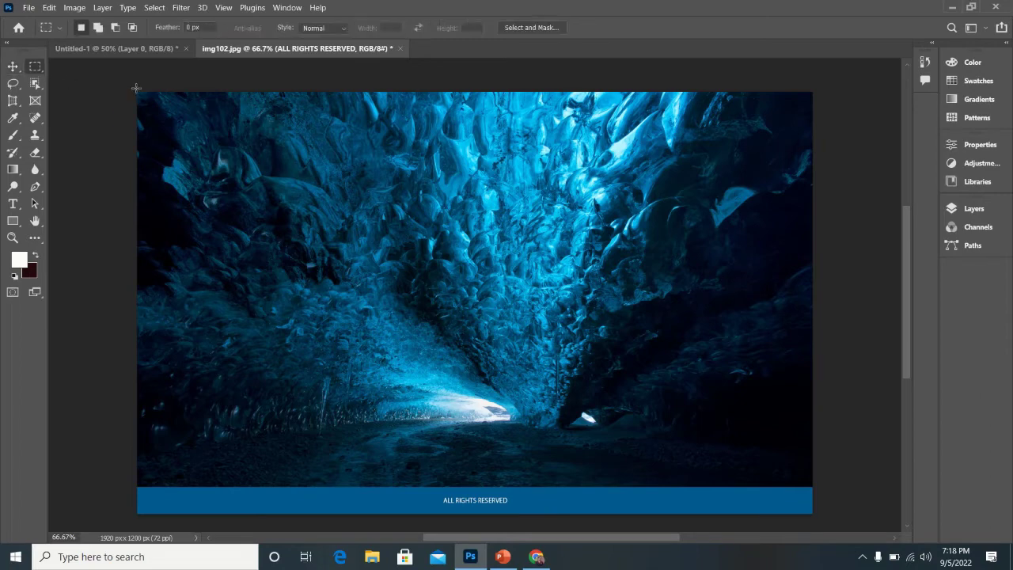
pyautogui.click(12, 66)
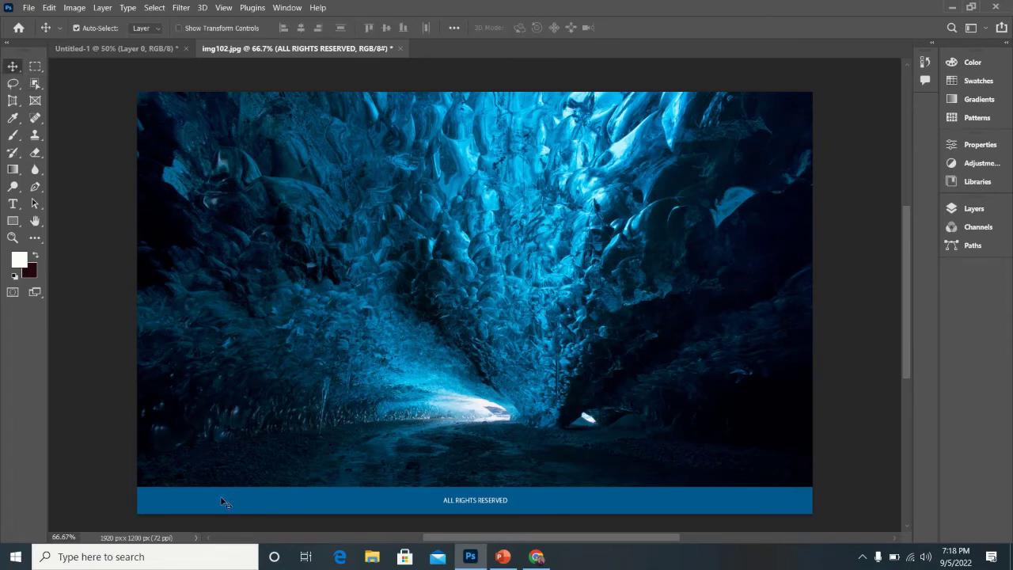
pyautogui.moveTo(221, 501); pyautogui.dragTo(218, 137)
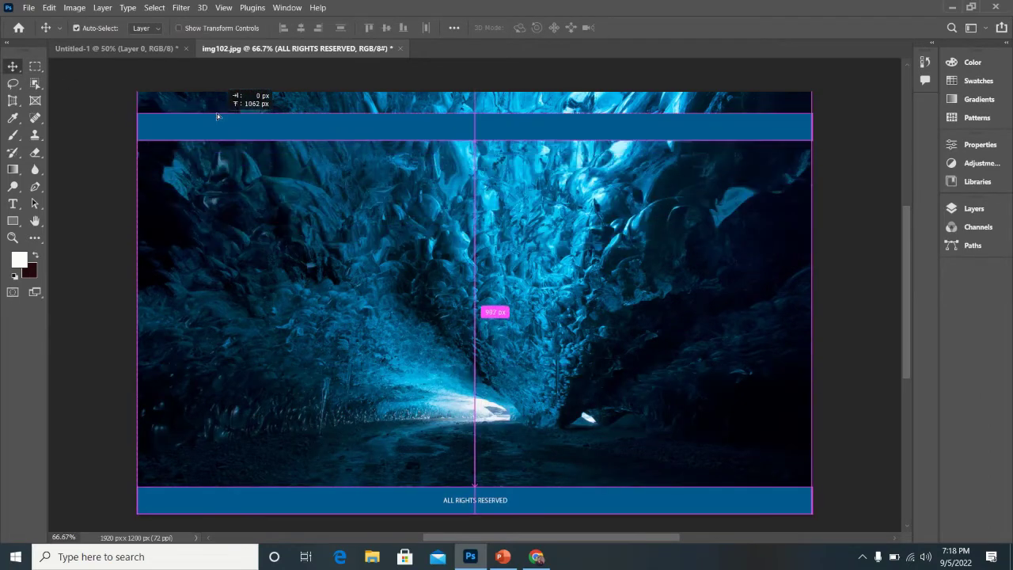
pyautogui.moveTo(216, 136); pyautogui.dragTo(217, 103)
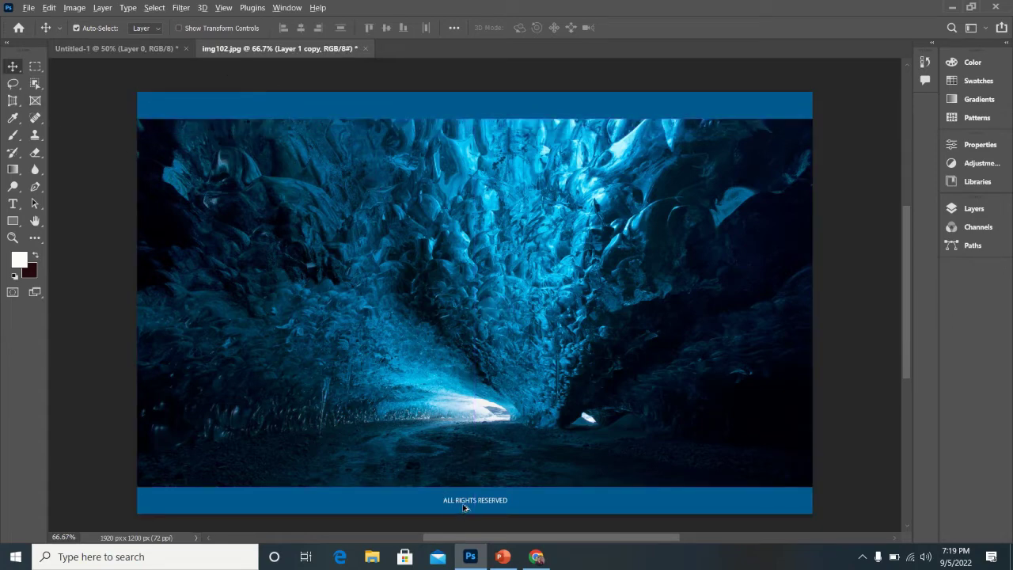
pyautogui.moveTo(465, 505); pyautogui.dragTo(178, 109)
# - Replace the copied header text with the LOGO label
pyautogui.press('t')
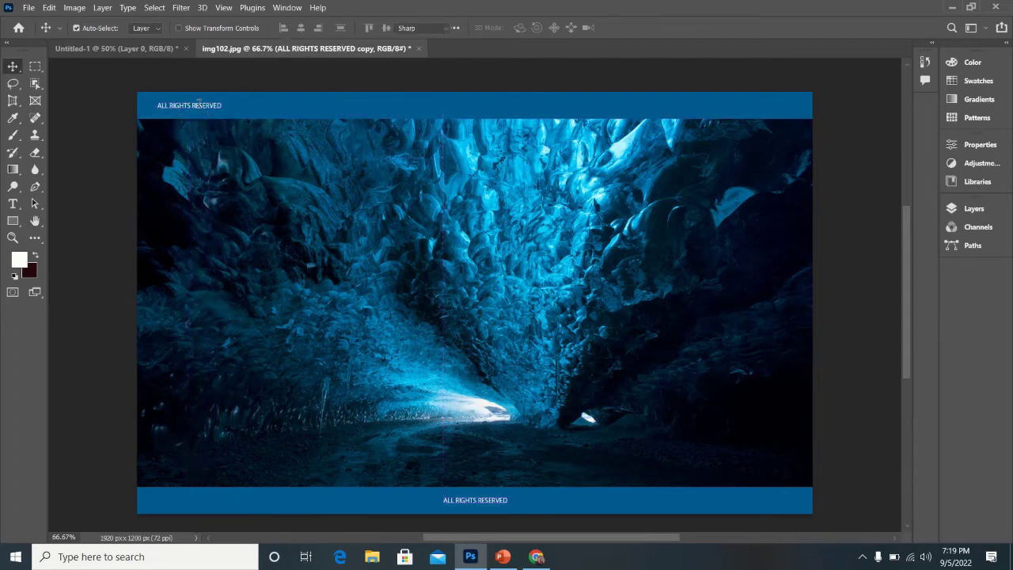
pyautogui.press('Return')
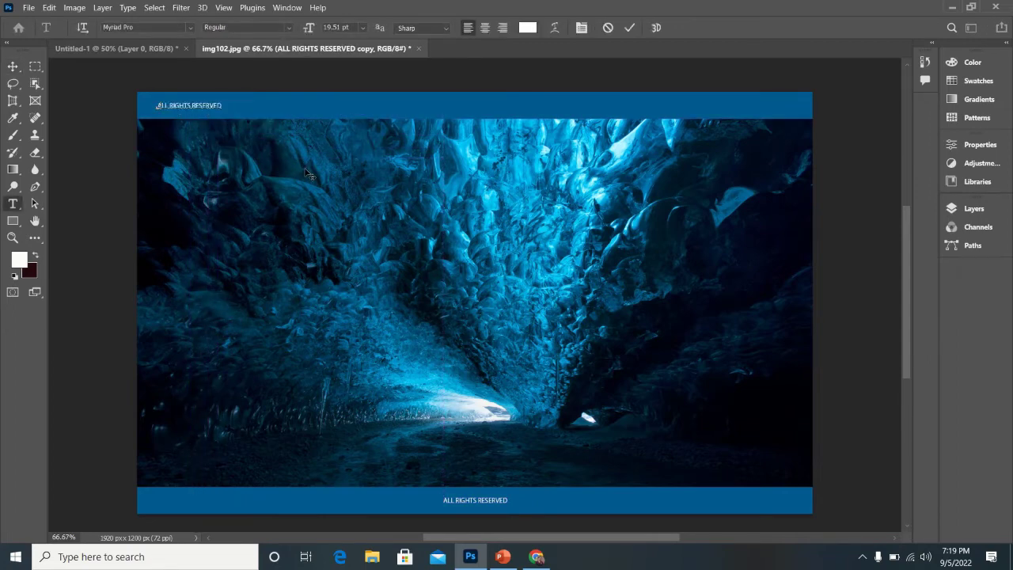
pyautogui.write('2022')
pyautogui.click(13, 66)
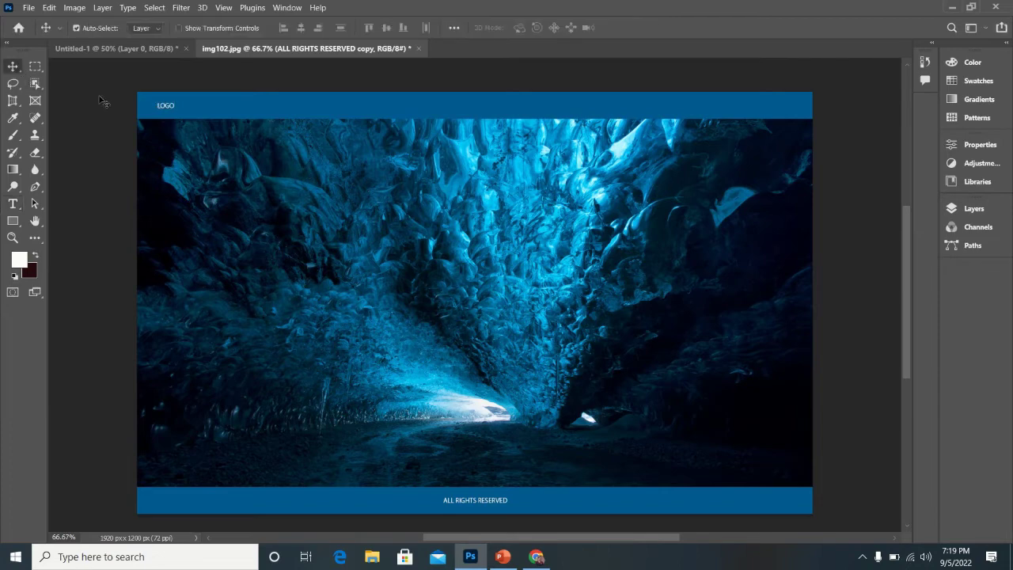
# - Duplicate LOGO to the right and retype the copy as HOME
pyautogui.moveTo(171, 110); pyautogui.dragTo(290, 106)
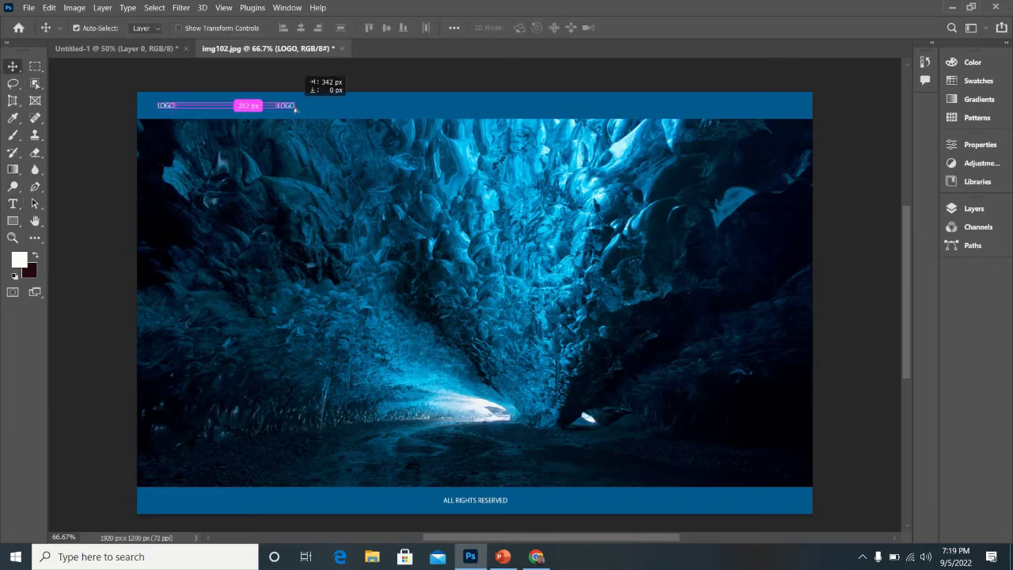
pyautogui.press('t')
pyautogui.doubleClick(290, 105)
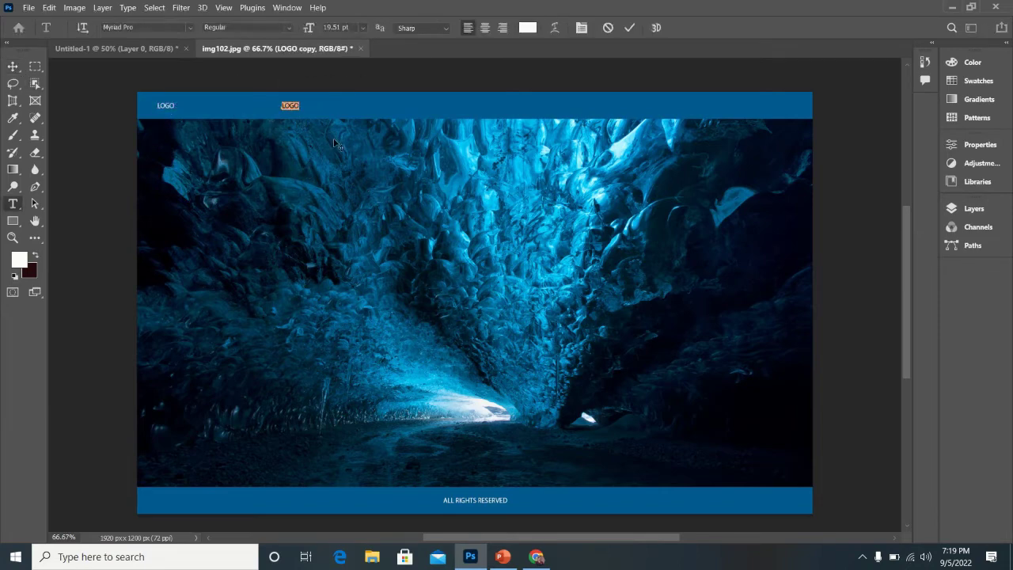
pyautogui.press('Left')
pyautogui.hotkey('ctrl', 'Return')
# - Duplicate HOME with Ctrl+J, nudge it right, and retype it as ABOUT
pyautogui.press('v')
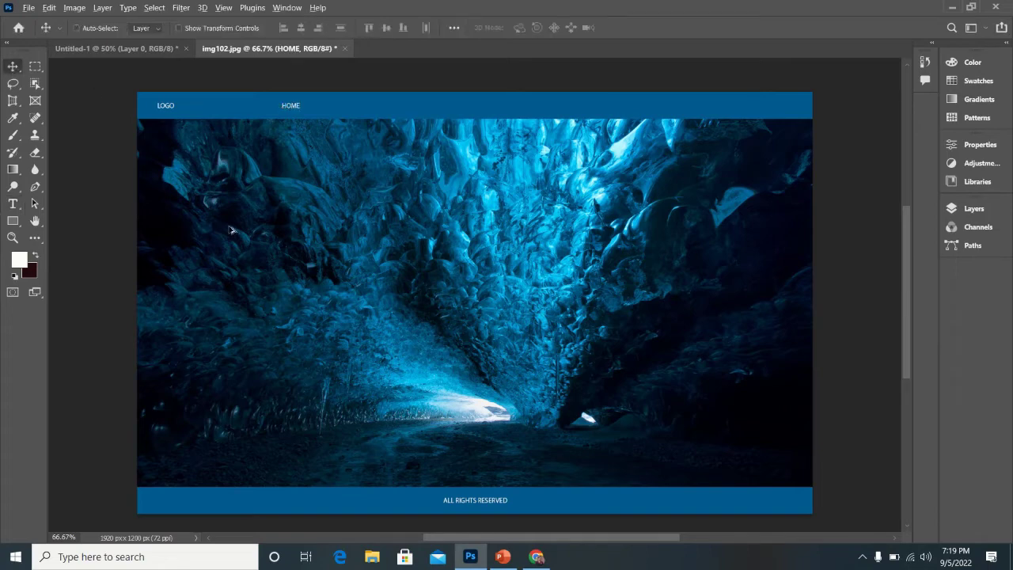
pyautogui.hotkey('ctrl', 'j')
pyautogui.hotkey('shift', 'Right')
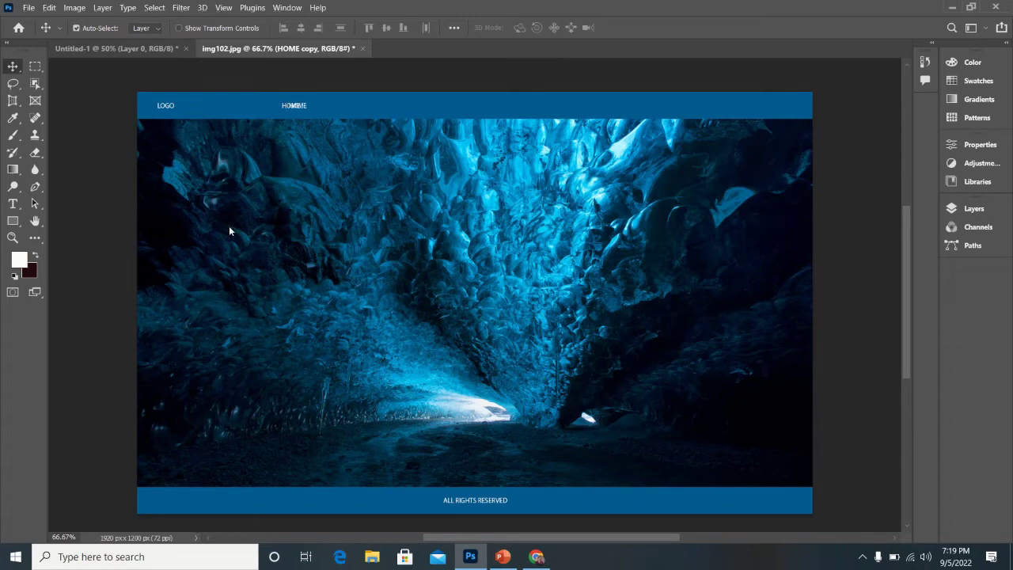
pyautogui.hotkey('shift', 'Right')
pyautogui.hotkey('shift', 'Right')
pyautogui.hotkey('shift', 'Right')
pyautogui.hotkey('shift', 'Right')
pyautogui.hotkey('shift', 'Right')
pyautogui.press('t')
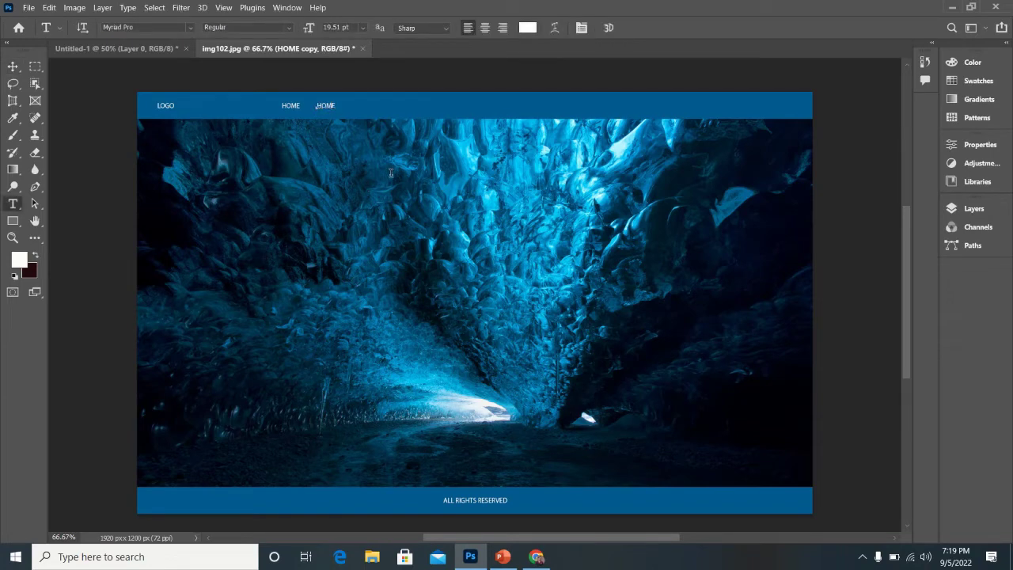
pyautogui.press('Return')
pyautogui.press('BackSpace')
pyautogui.write('ABOUT')
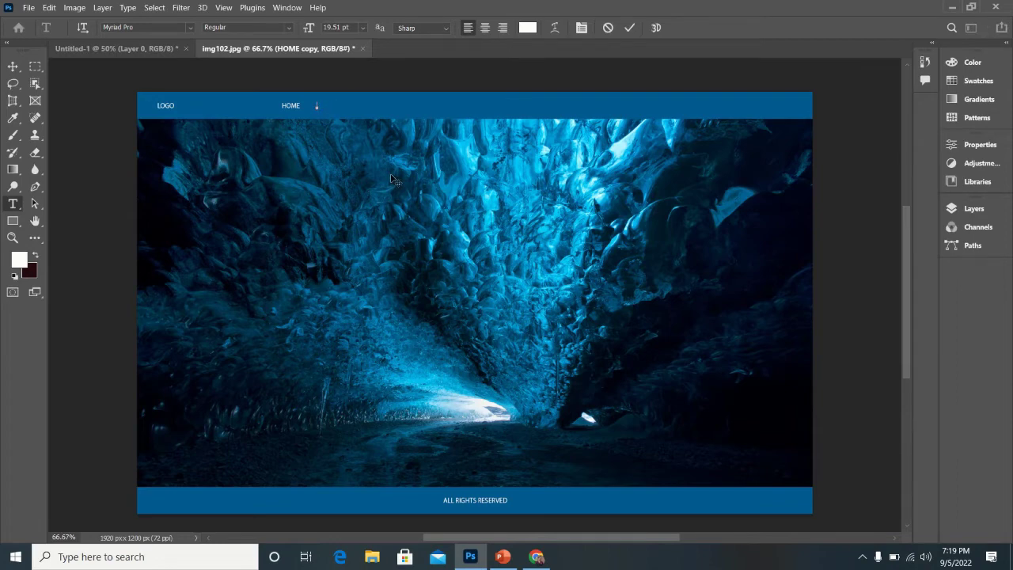
pyautogui.click(13, 65)
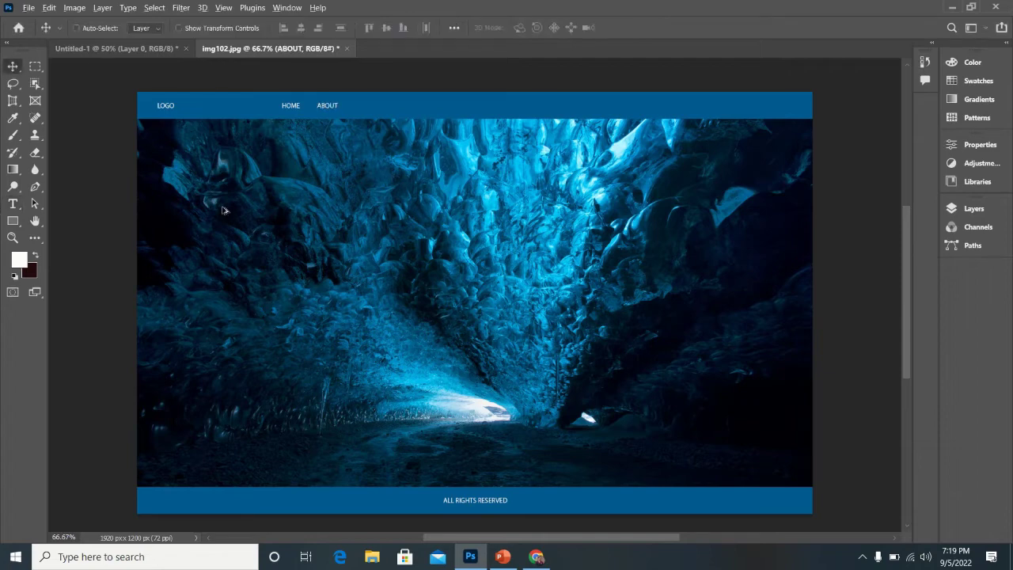
# - Duplicate ABOUT to the right and retype the copy as GALLARY
pyautogui.hotkey('alt', 'shift', 'Right')
pyautogui.hotkey('alt', 'shift', 'Right')
pyautogui.hotkey('alt', 'shift', 'Right')
pyautogui.hotkey('alt', 'shift', 'Right')
pyautogui.hotkey('alt', 'shift', 'Right')
pyautogui.hotkey('alt', 'shift', 'Right')
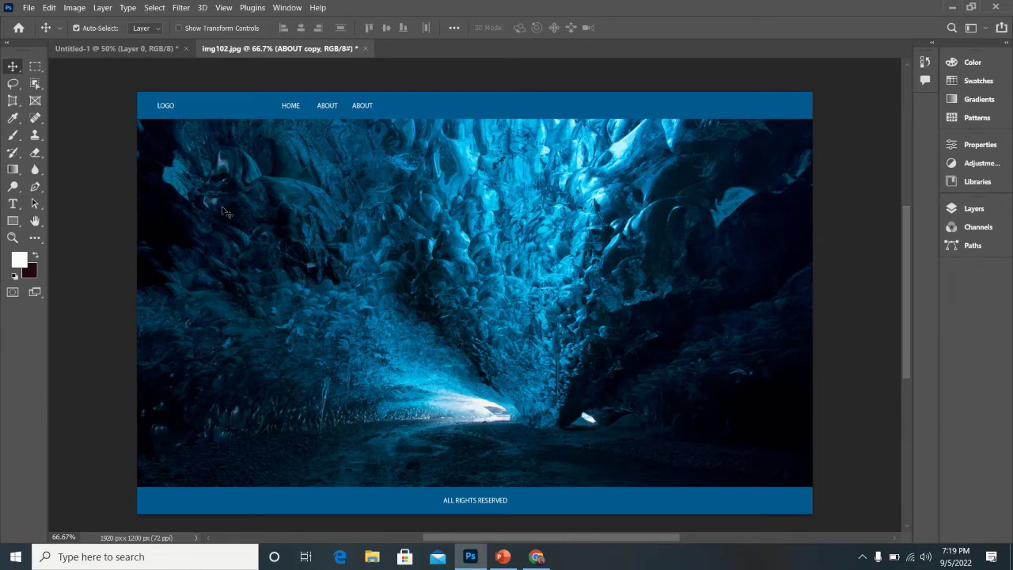
pyautogui.press('t')
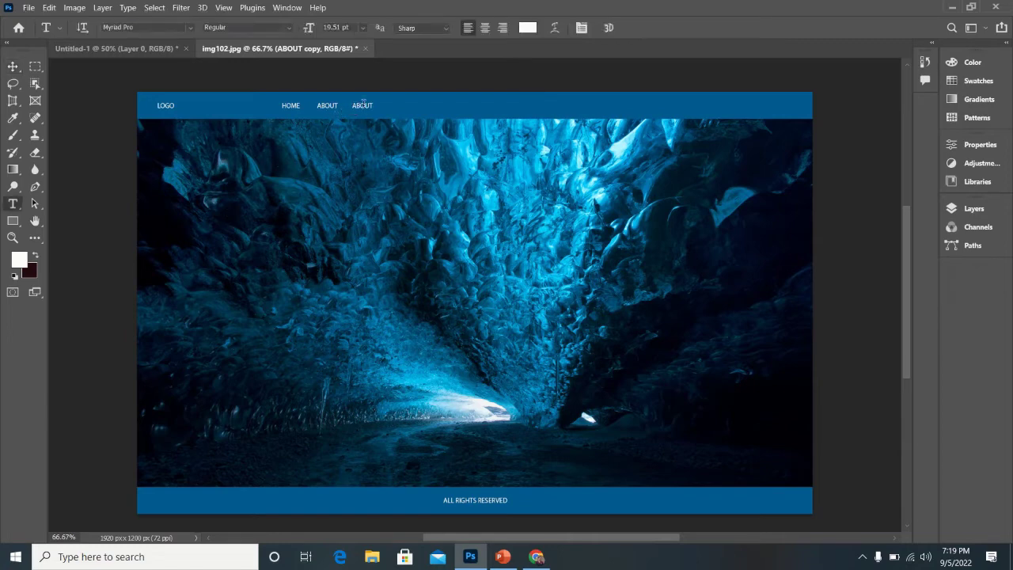
pyautogui.click(362, 103)
pyautogui.hotkey('ctrl', 'a')
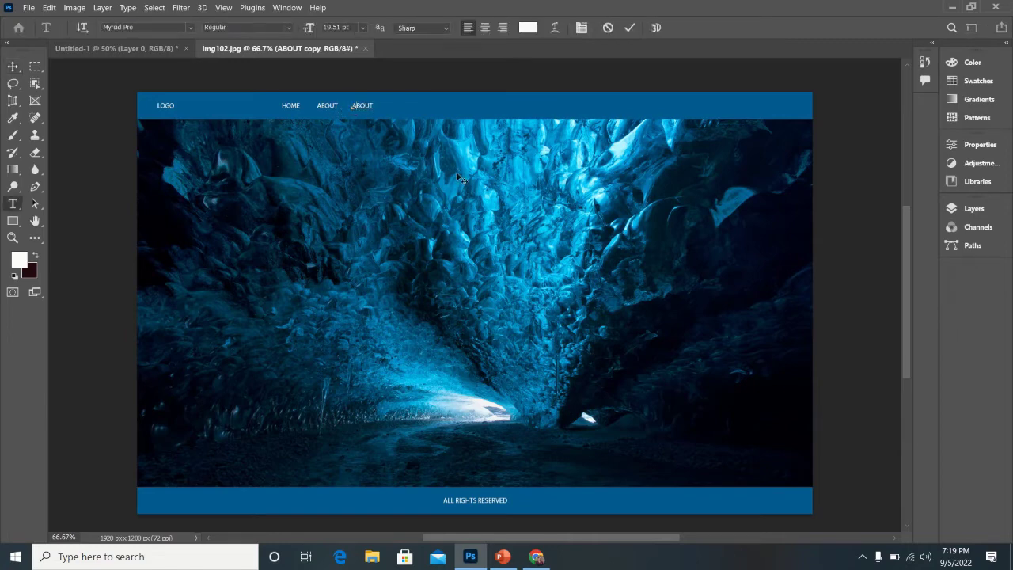
pyautogui.write('GALLARY')
pyautogui.click(12, 67)
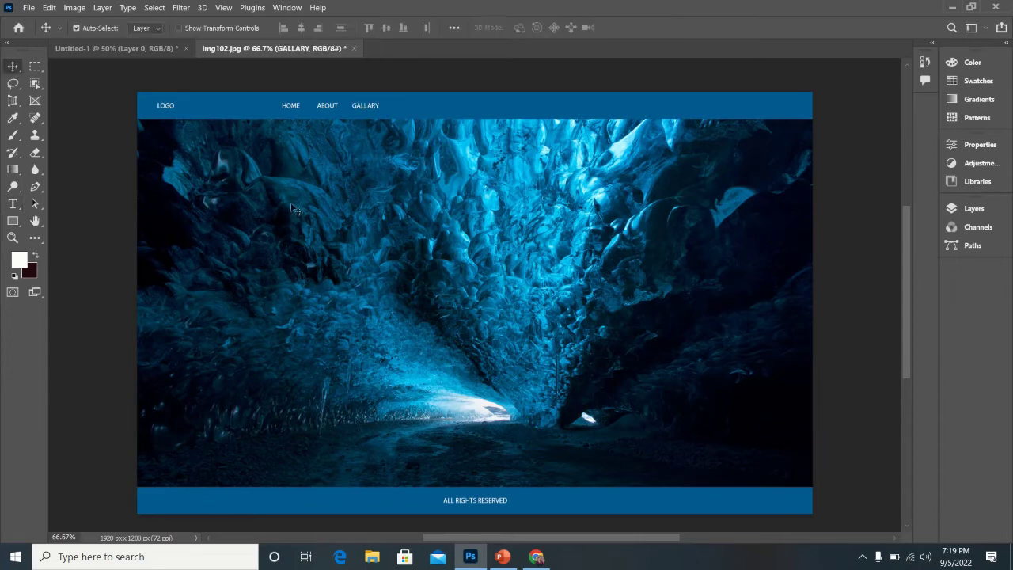
# - Duplicate GALLARY, nudge it right, and retype the copy as VIDEO
pyautogui.hotkey('ctrl', 'j')
pyautogui.hotkey('shift', 'Right')
pyautogui.hotkey('shift', 'Right')
pyautogui.hotkey('shift', 'Right')
pyautogui.hotkey('shift', 'Right')
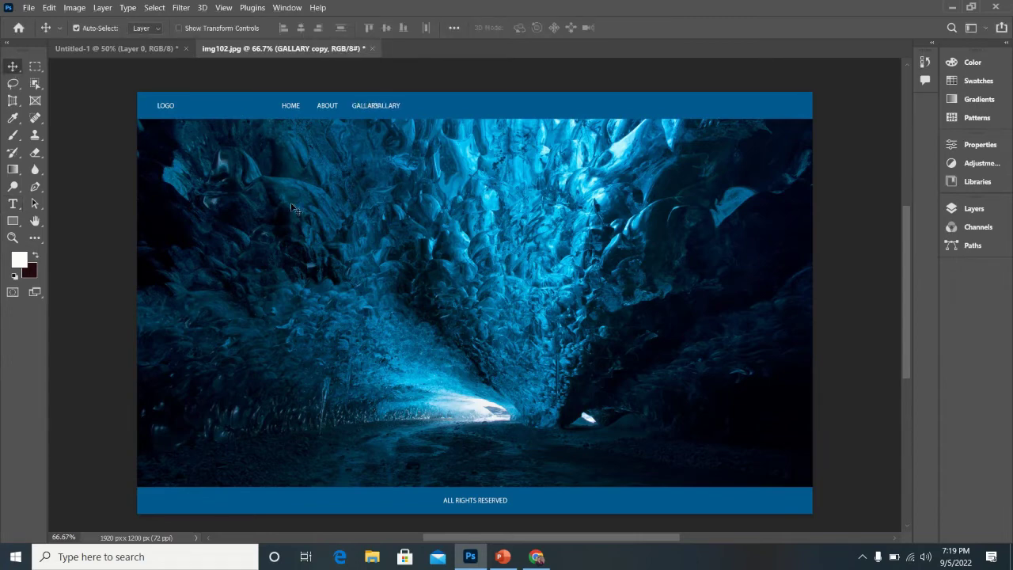
pyautogui.hotkey('shift', 'Right')
pyautogui.hotkey('shift', 'Right')
pyautogui.hotkey('shift', 'Right')
pyautogui.hotkey('shift', 'Right')
pyautogui.press('t')
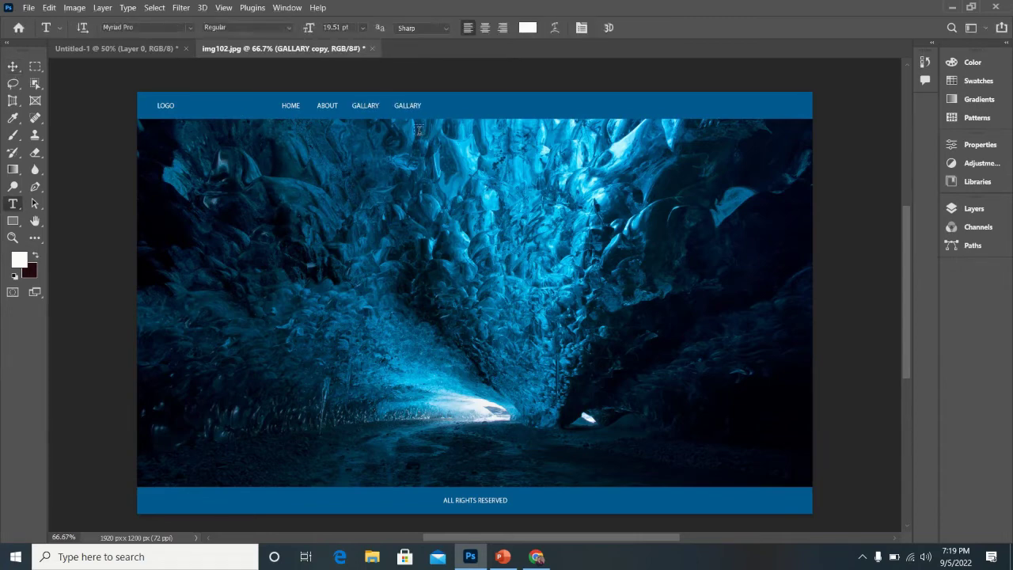
pyautogui.doubleClick(425, 117)
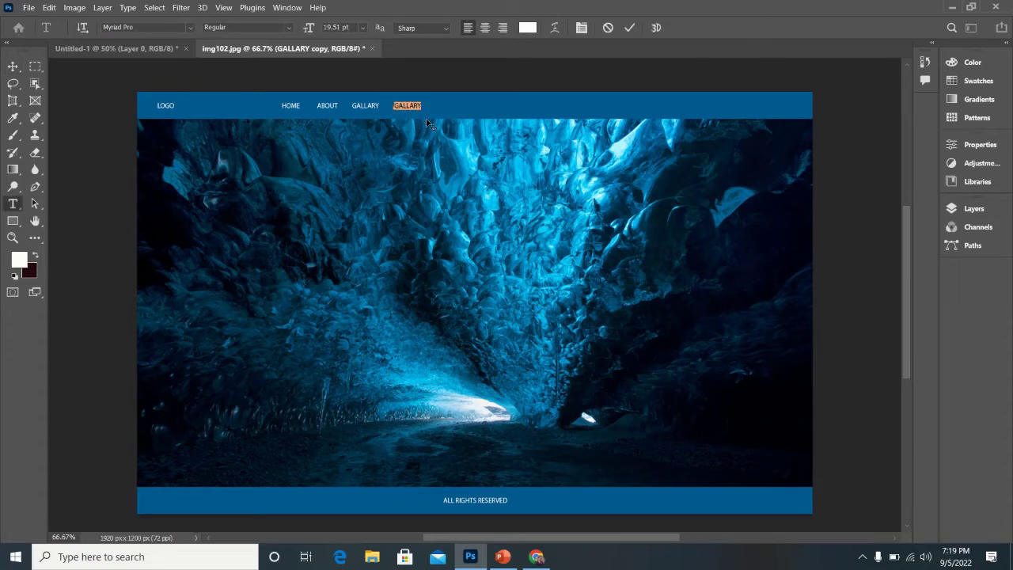
pyautogui.press('Left')
pyautogui.write('VIDEO')
pyautogui.click(13, 66)
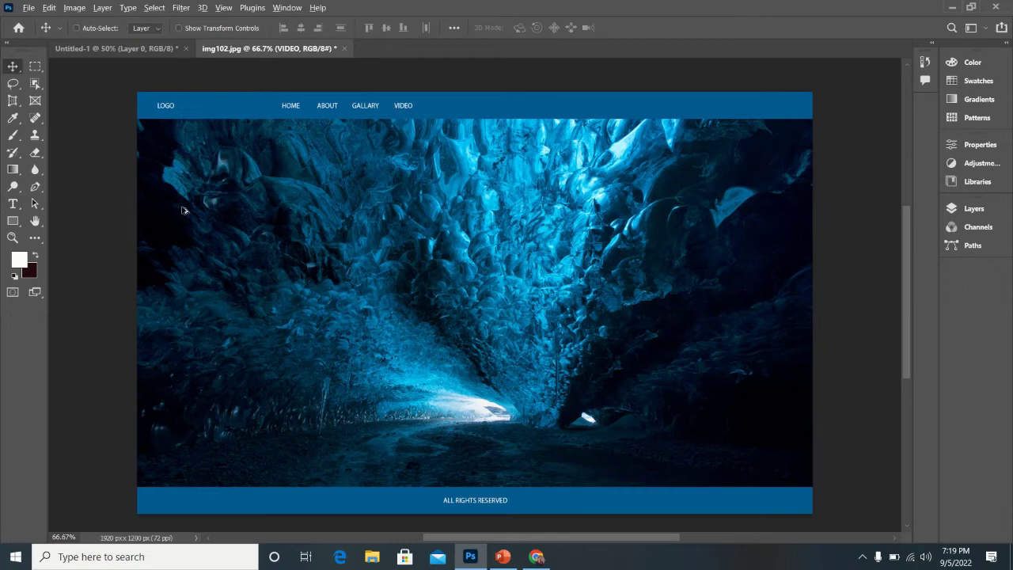
# - Duplicate VIDEO to the right and retype the copy as CONTACT
pyautogui.hotkey('alt', 'Right')
pyautogui.hotkey('shift', 'Right')
pyautogui.hotkey('shift', 'Right')
pyautogui.hotkey('shift', 'Right')
pyautogui.hotkey('shift', 'Right')
pyautogui.hotkey('shift', 'Right')
pyautogui.hotkey('shift', 'Right')
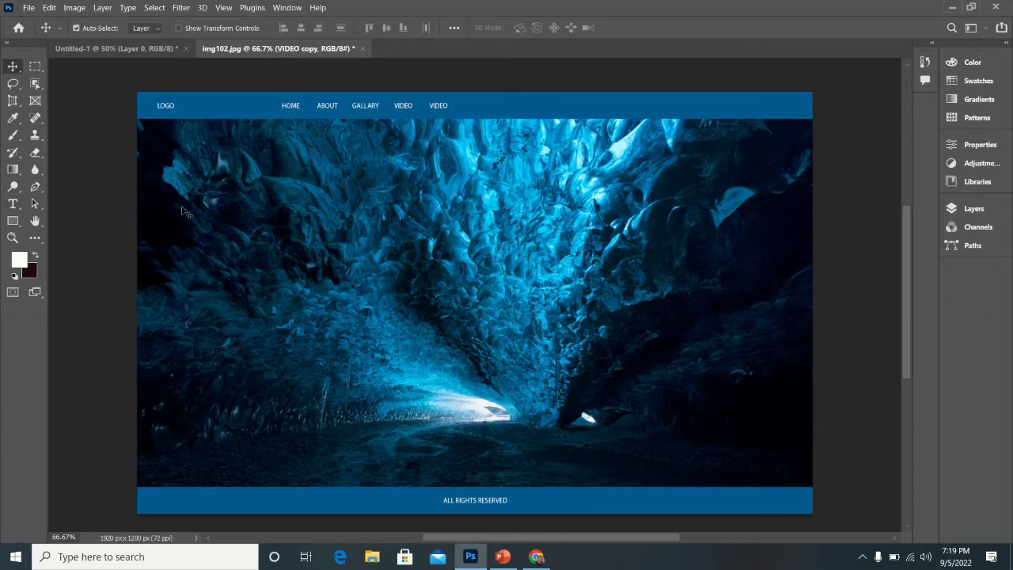
pyautogui.press('t')
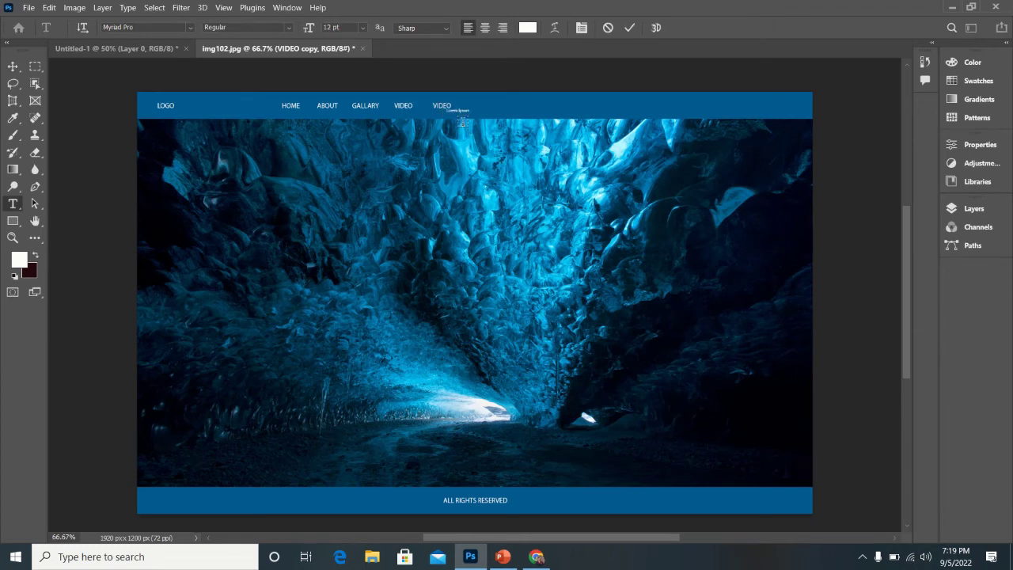
pyautogui.click(446, 112)
pyautogui.press('Escape')
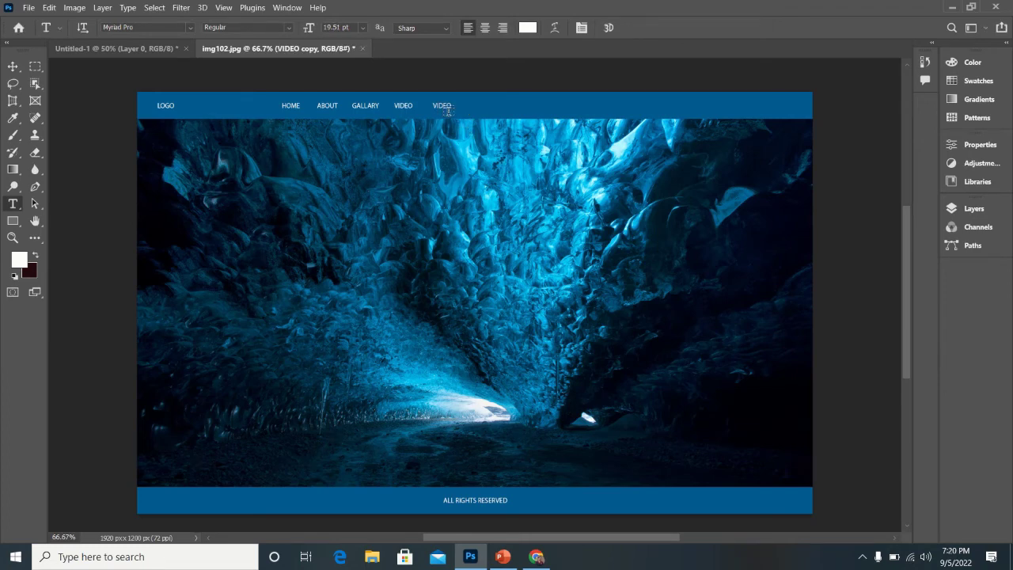
pyautogui.doubleClick(443, 105)
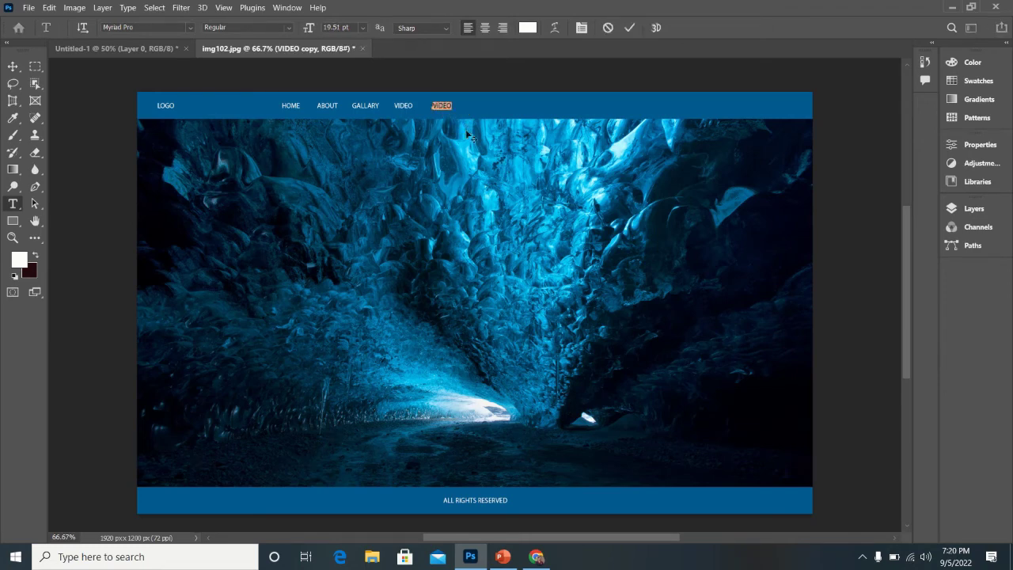
pyautogui.write('CONTACT')
pyautogui.click(14, 67)
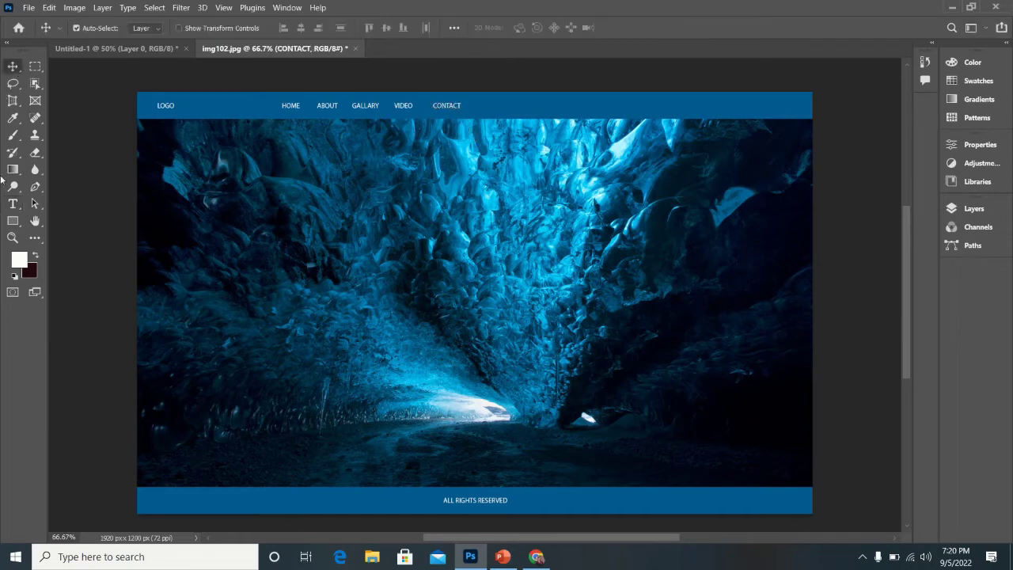
# - Fill a white search-box rectangle on a new layer in the header right of CONTACT
pyautogui.click(35, 66)
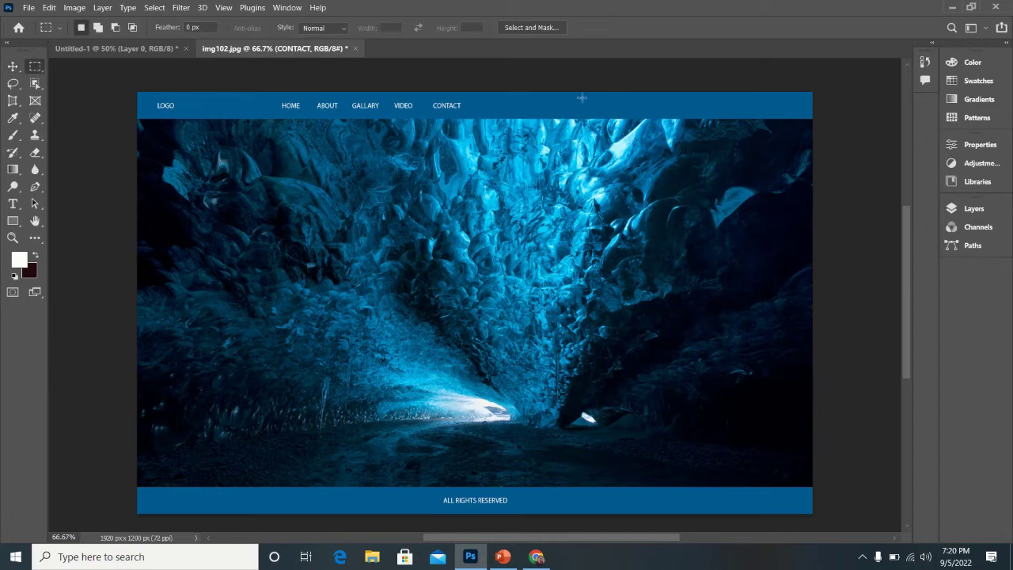
pyautogui.moveTo(522, 99); pyautogui.dragTo(684, 112)
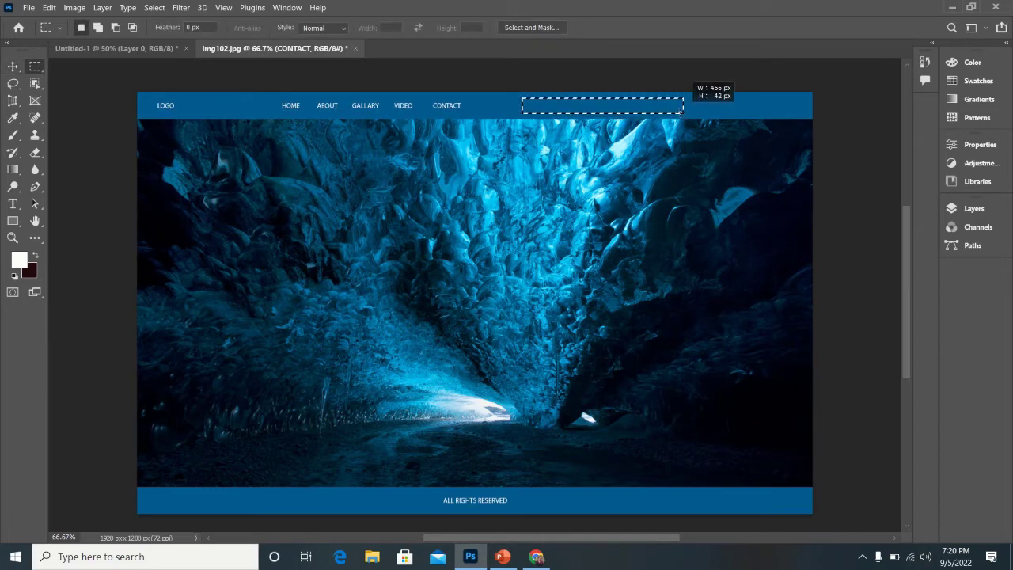
pyautogui.click(478, 150)
pyautogui.hotkey('ctrl', 'z')
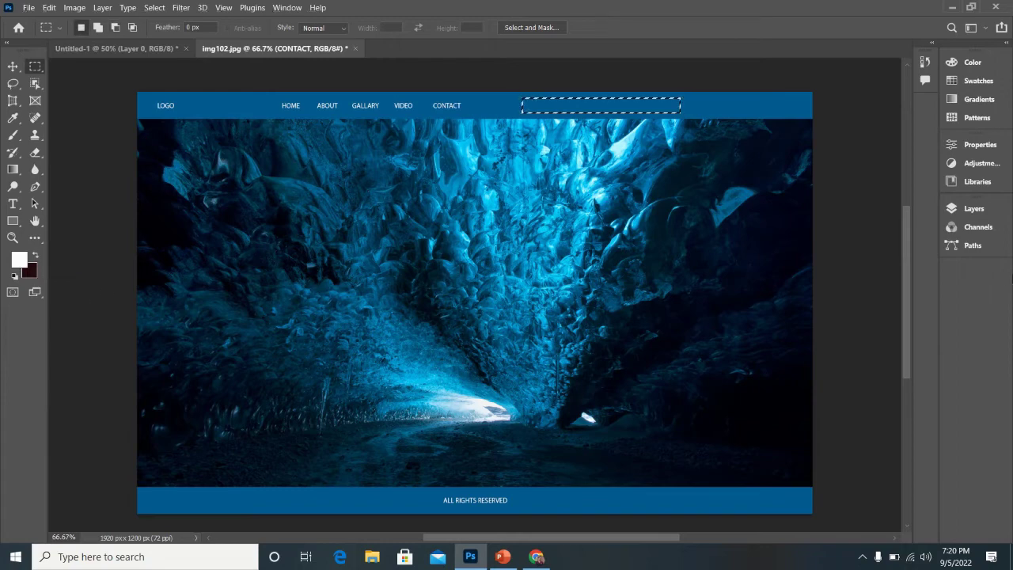
pyautogui.click(974, 208)
pyautogui.click(898, 337)
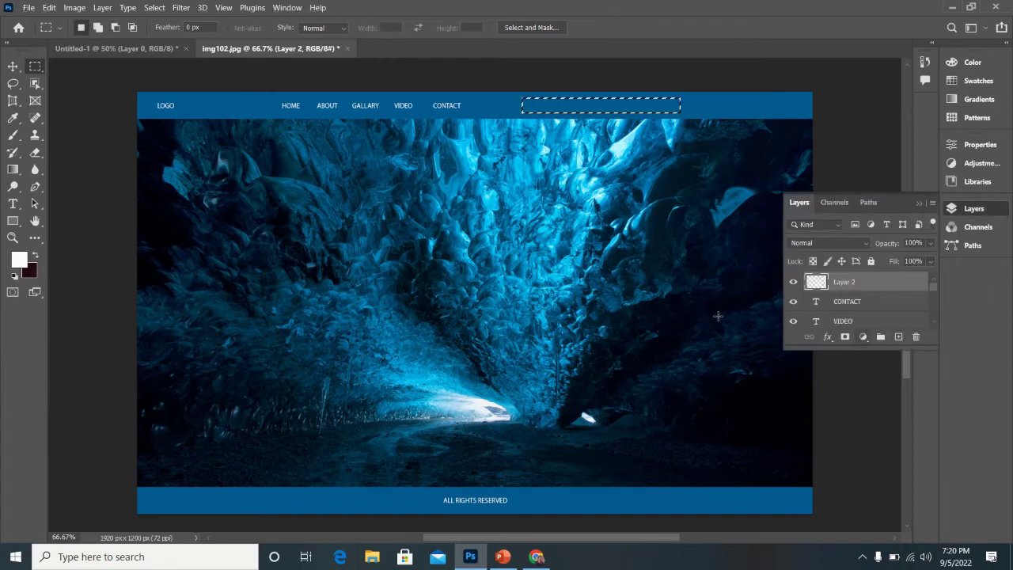
pyautogui.hotkey('alt', 'BackSpace')
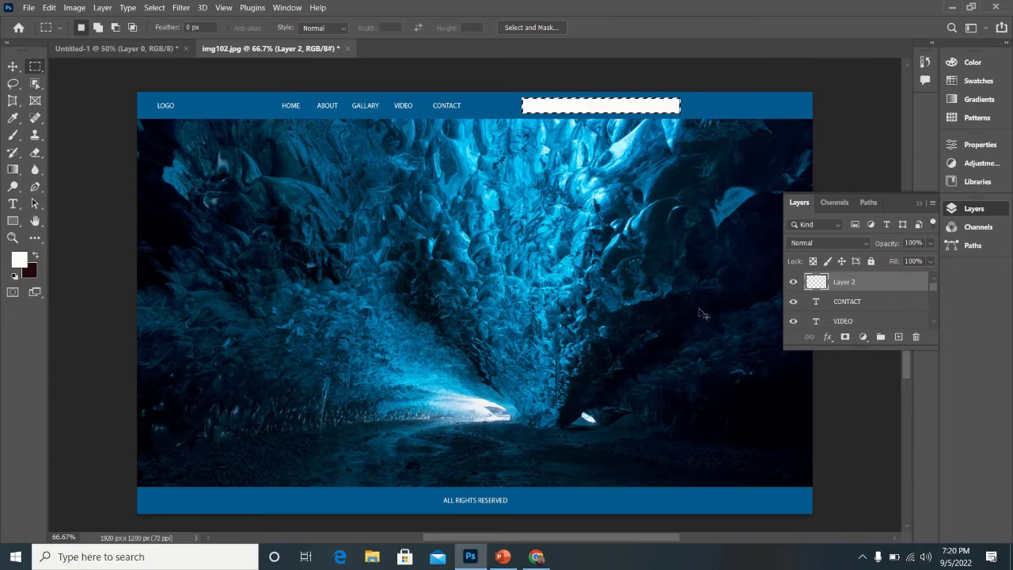
pyautogui.hotkey('ctrl', 'd')
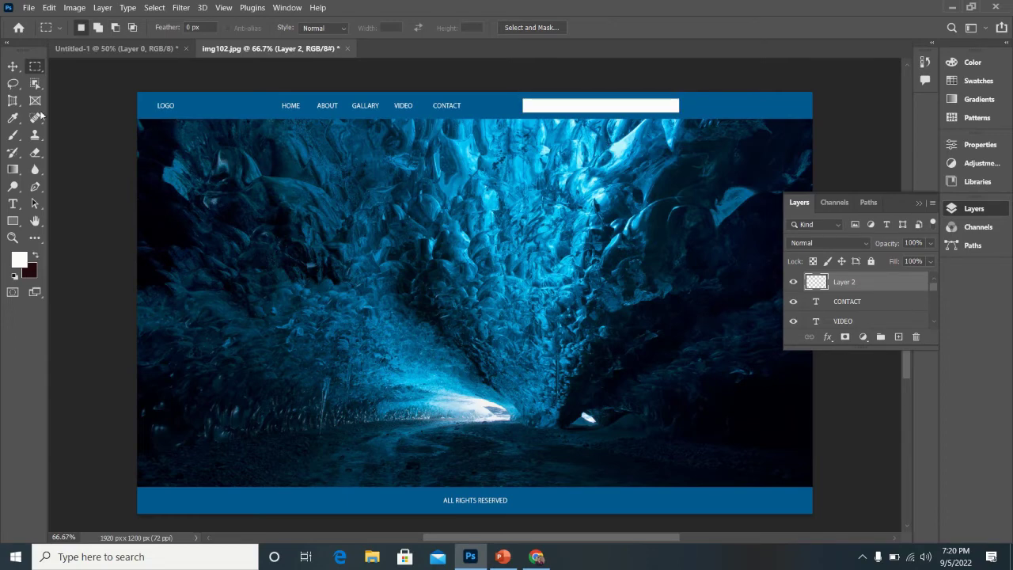
# - Copy the white bar to the right, resize it to 113 px wide, and select its outline
pyautogui.click(13, 66)
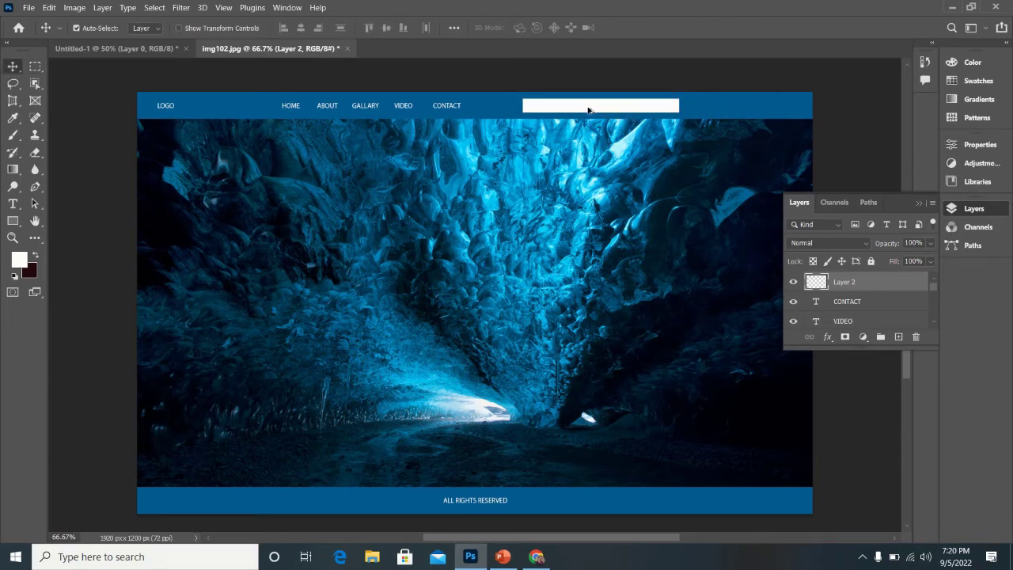
pyautogui.moveTo(628, 111); pyautogui.dragTo(670, 110)
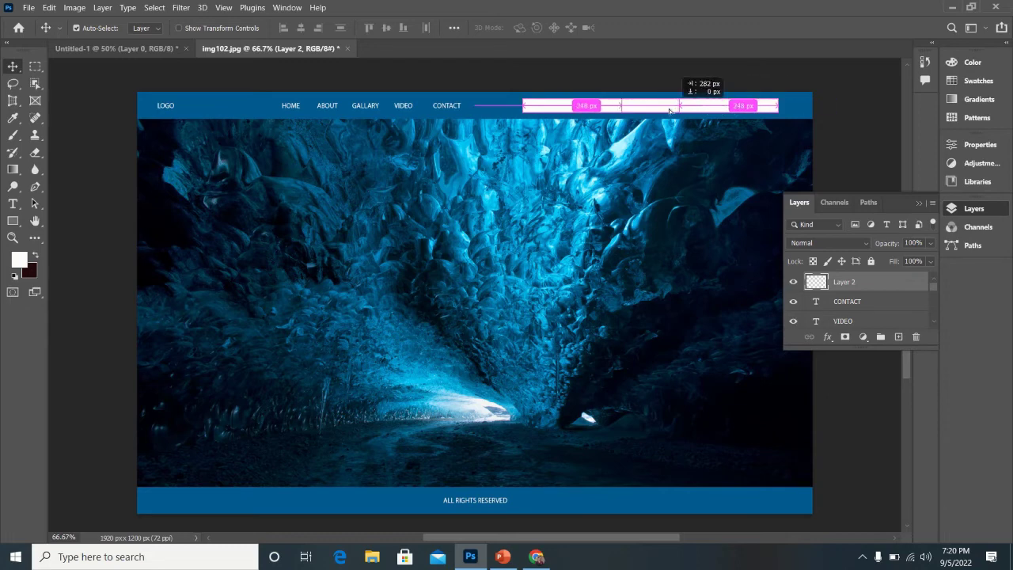
pyautogui.hotkey('ctrl', 't')
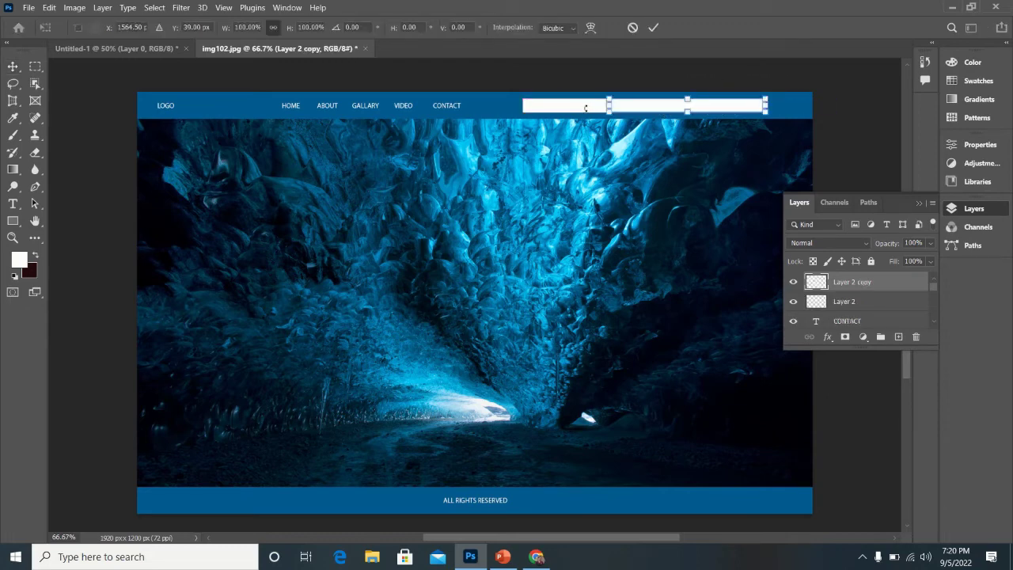
pyautogui.moveTo(609, 105)
pyautogui.mouseDown()
pyautogui.moveTo(731, 106)
pyautogui.moveTo(696, 111)
pyautogui.mouseUp()
pyautogui.press('Return')
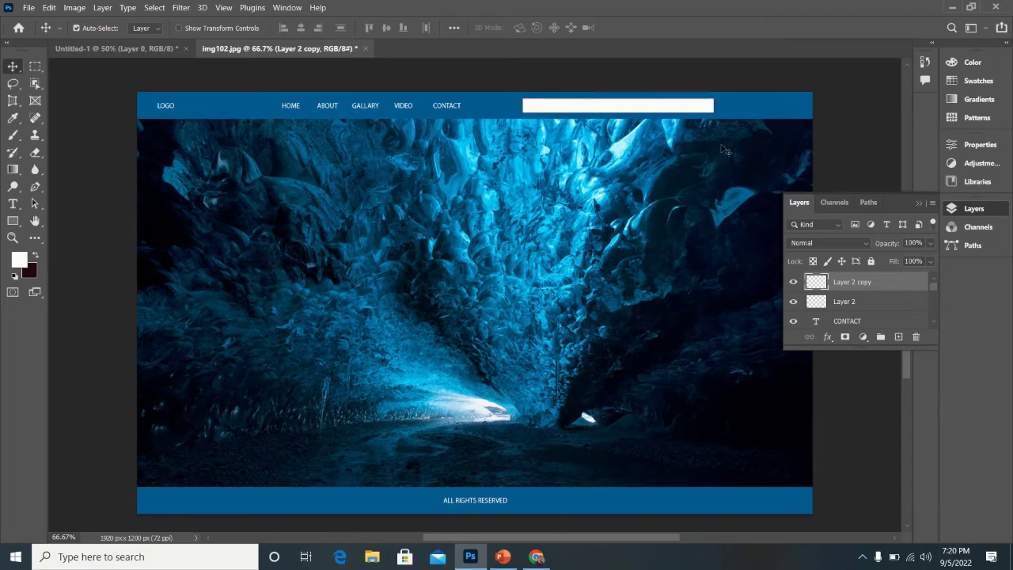
pyautogui.press('ctrl')
pyautogui.keyDown('ctrl'); pyautogui.click(818, 288); pyautogui.keyUp('ctrl')
# - Fill the small bar with a dark navy sampled from the cave image
pyautogui.click(20, 264)
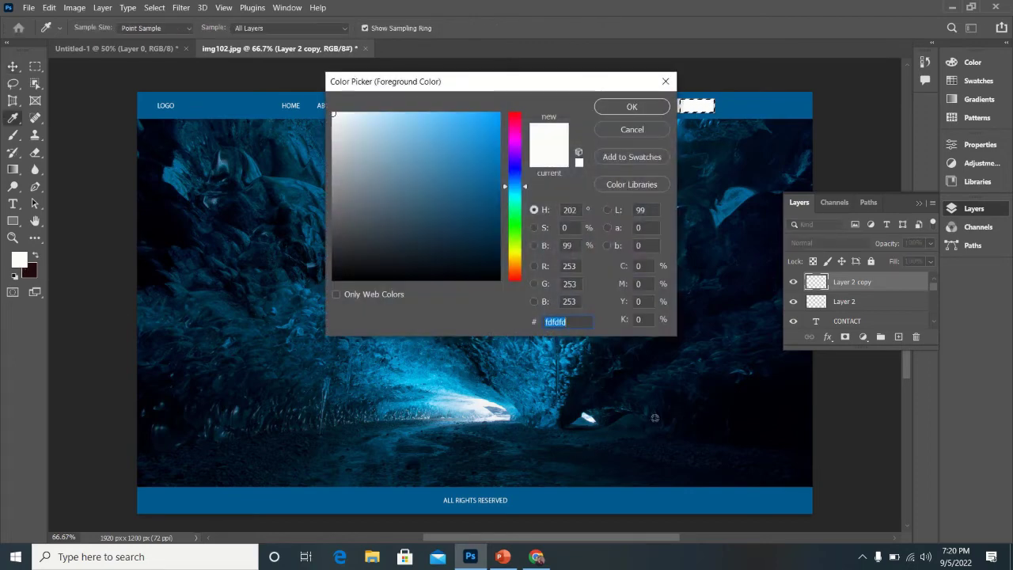
pyautogui.click(664, 419)
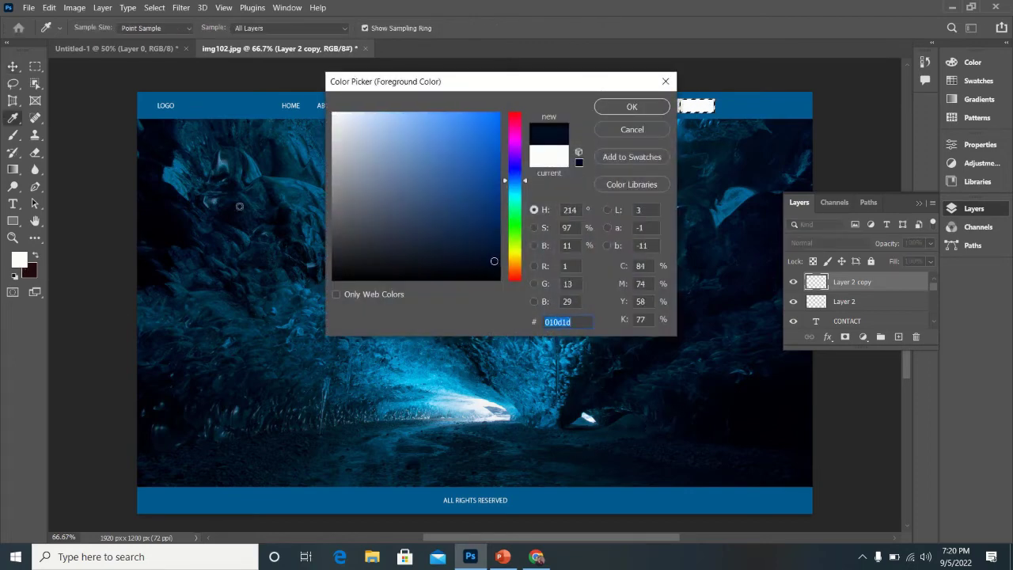
pyautogui.click(248, 166)
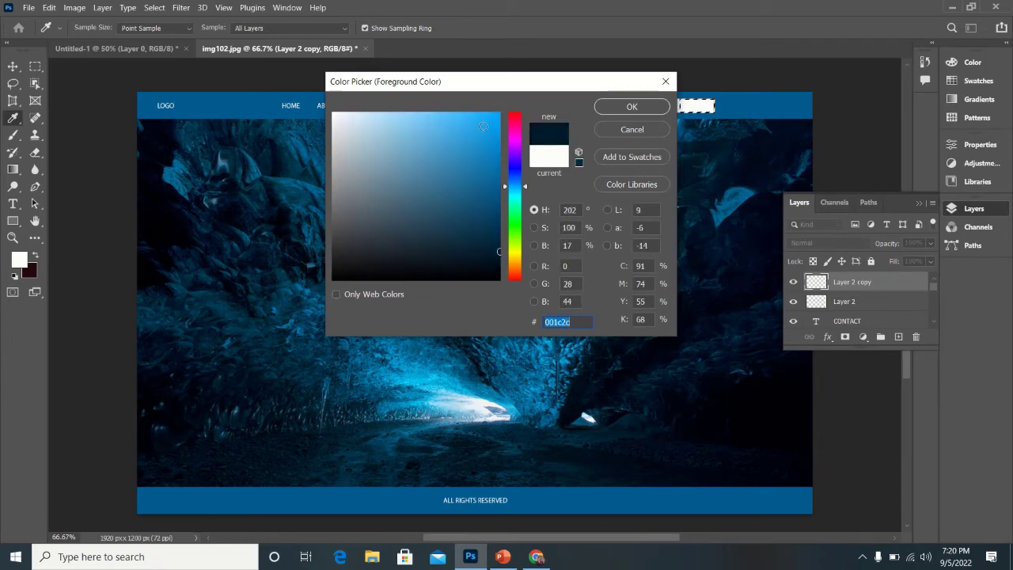
pyautogui.click(632, 106)
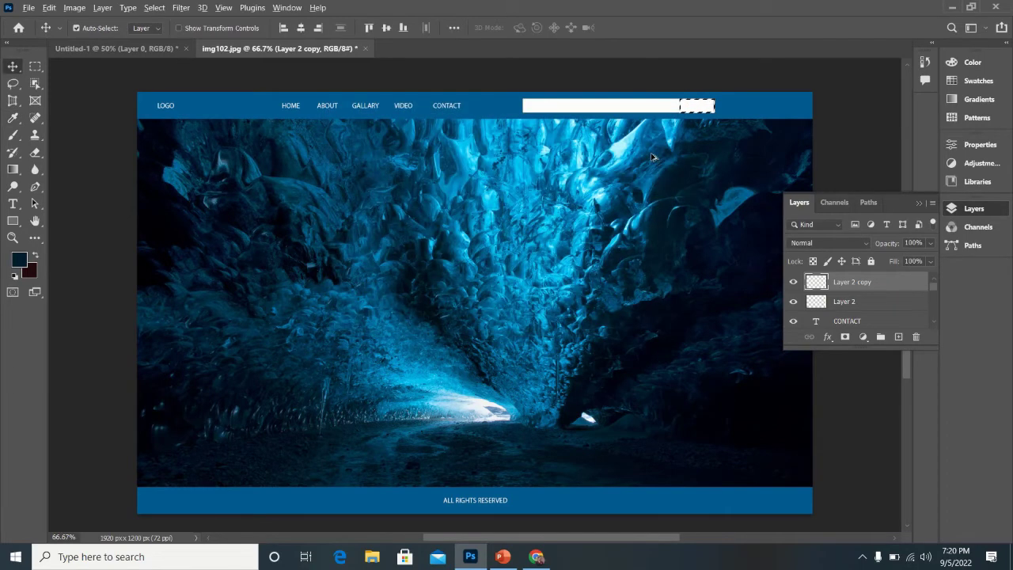
pyautogui.hotkey('alt', 'BackSpace')
pyautogui.hotkey('ctrl', 'd')
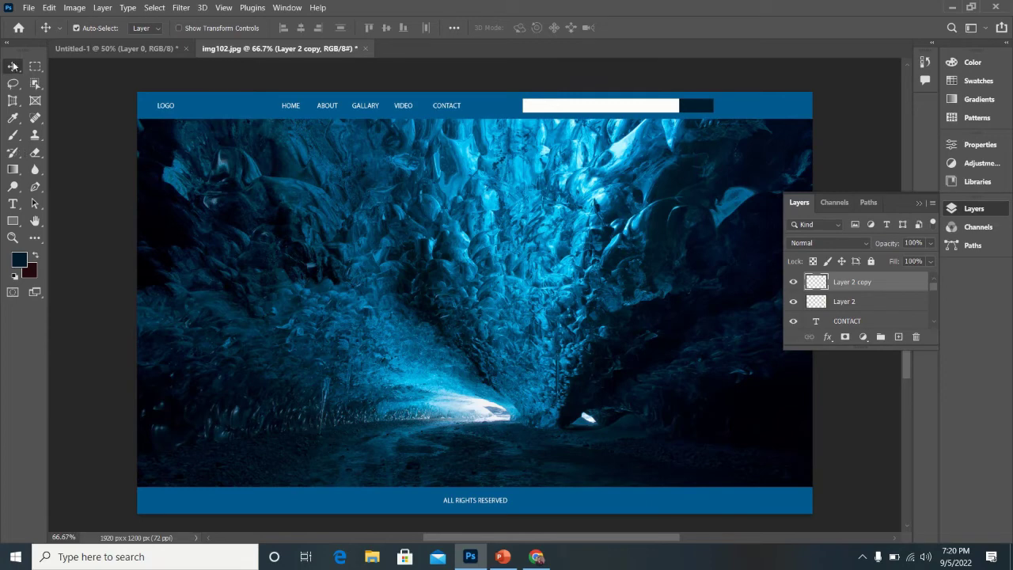
# - Move the CONTACT text copy onto the navy button and bring its layer to the top
pyautogui.rightClick(443, 108)
pyautogui.click(452, 106)
pyautogui.moveTo(451, 106); pyautogui.dragTo(707, 109)
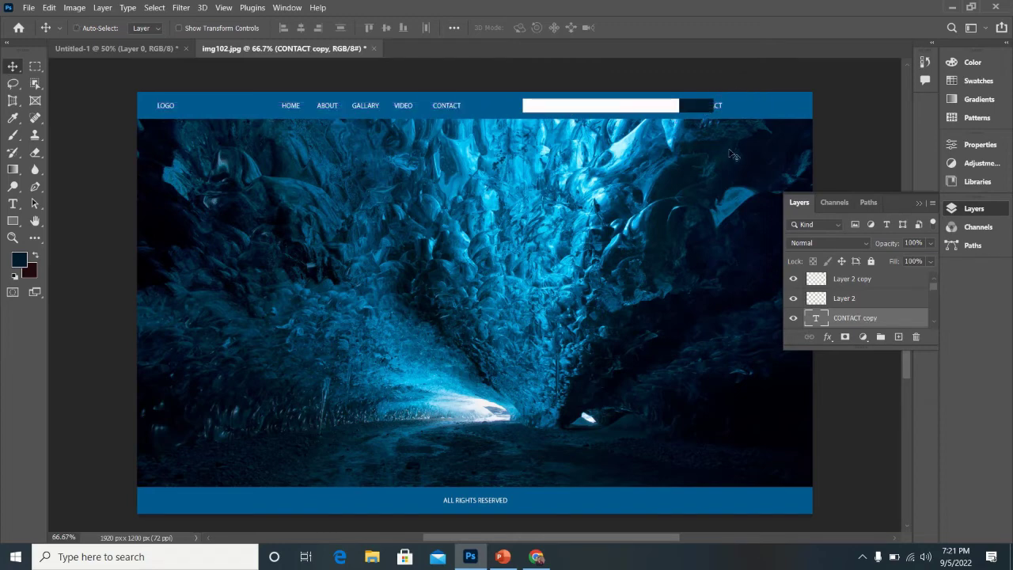
pyautogui.hotkey('ctrl', 'shift', ']')
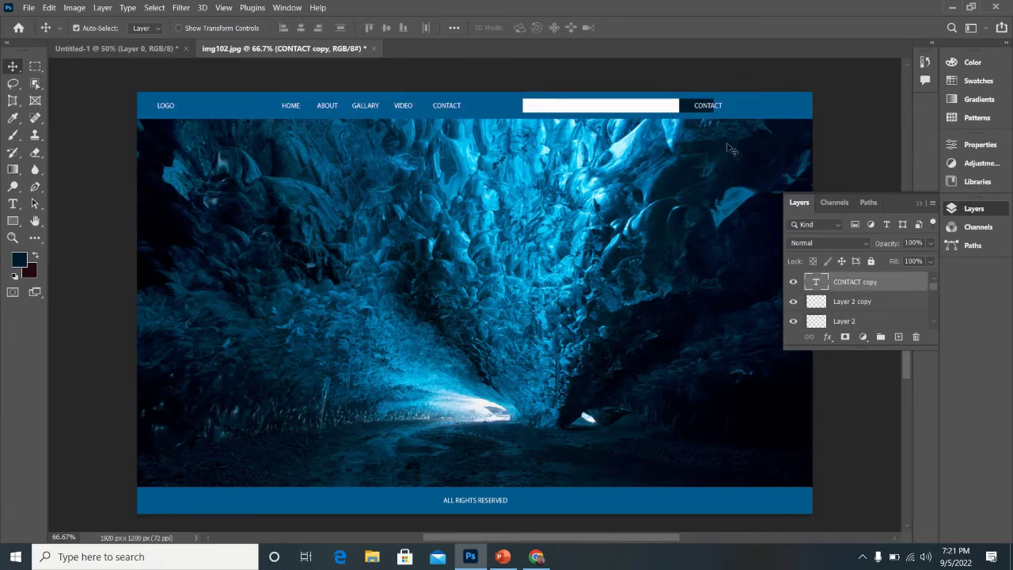
pyautogui.press('t')
pyautogui.click(710, 100)
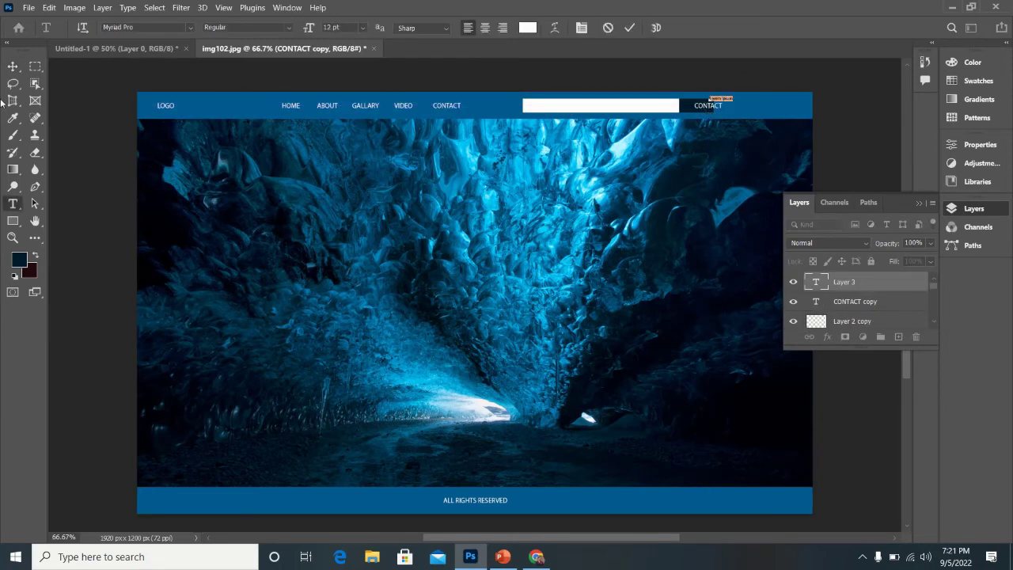
pyautogui.click(12, 66)
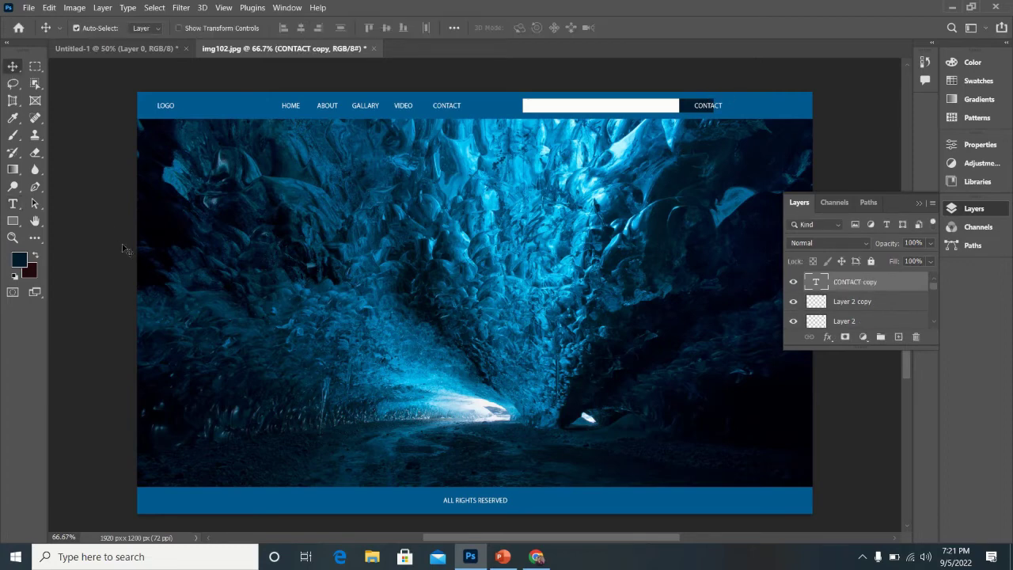
# - Retype the button label as SEARCH and nudge it slightly left
pyautogui.press('t')
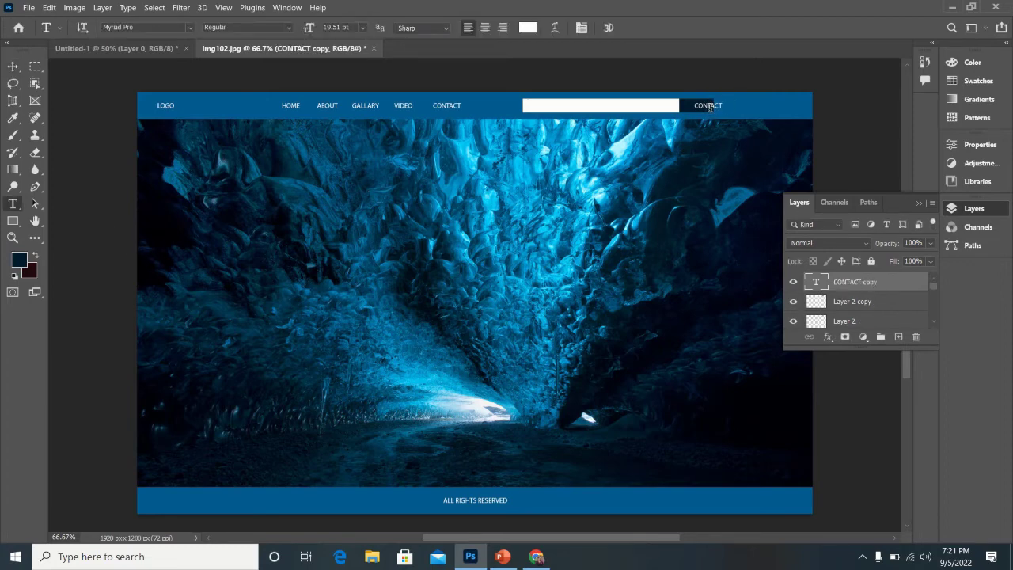
pyautogui.click(710, 109)
pyautogui.hotkey('ctrl', 'a')
pyautogui.write('SEAR')
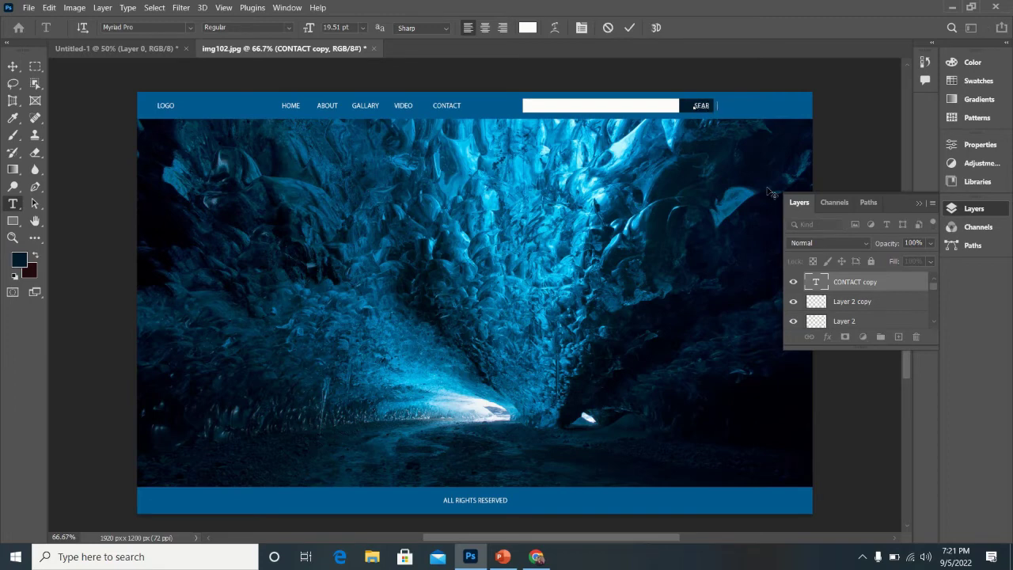
pyautogui.click(13, 66)
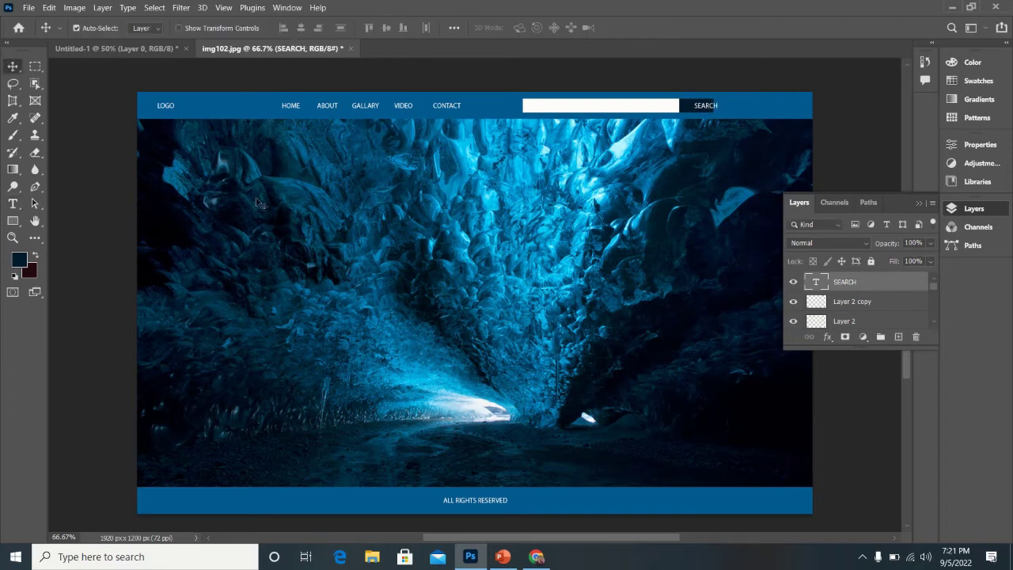
pyautogui.press('Left')
pyautogui.press('Left')
pyautogui.press('Left')
pyautogui.press('Left')
pyautogui.press('Left')
pyautogui.press('Left')
pyautogui.press('Left')
pyautogui.press('Left')
pyautogui.press('Left')
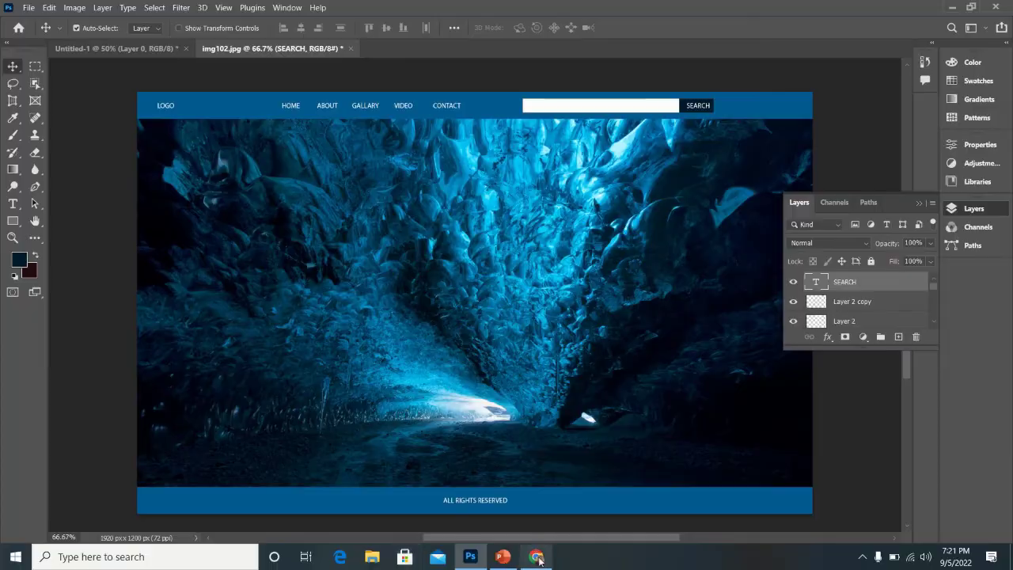
# - In Chrome, run a Google search for 'website templates'
pyautogui.click(537, 557)
pyautogui.click(316, 34)
pyautogui.write('Google.com')
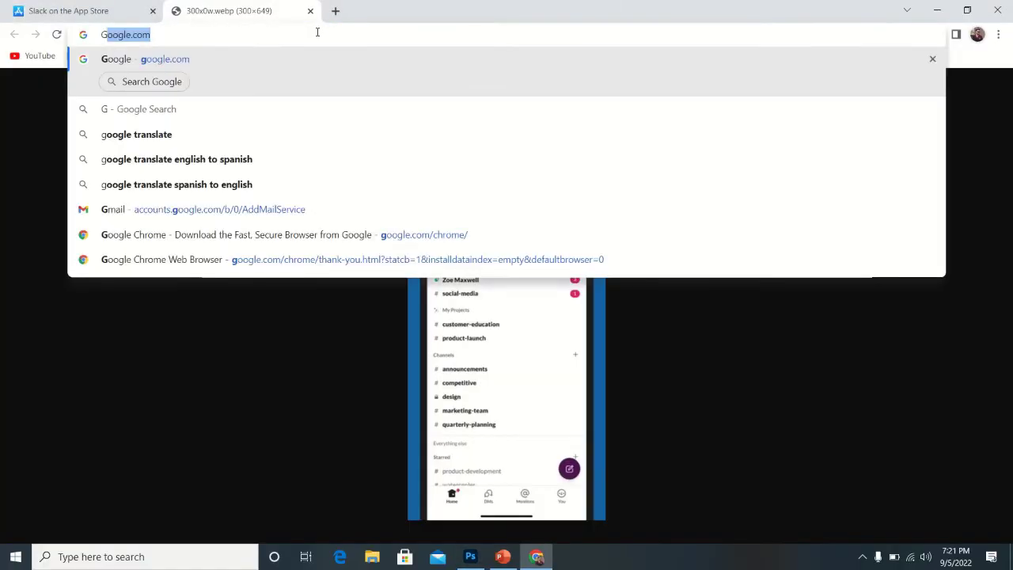
pyautogui.press('Return')
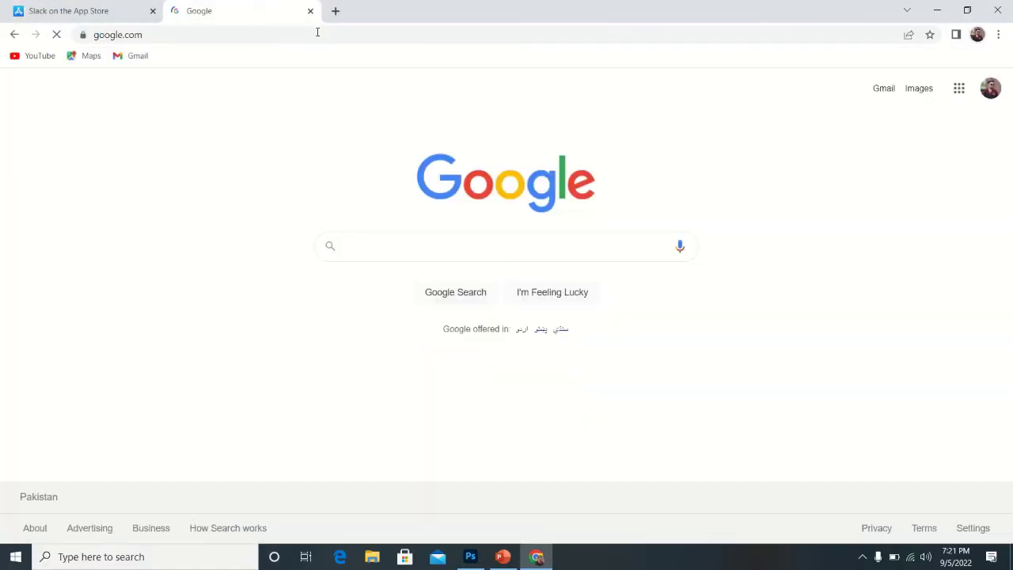
pyautogui.write('WEBD')
pyautogui.press('BackSpace')
pyautogui.press('BackSpace')
pyautogui.press('BackSpace')
pyautogui.press('BackSpace')
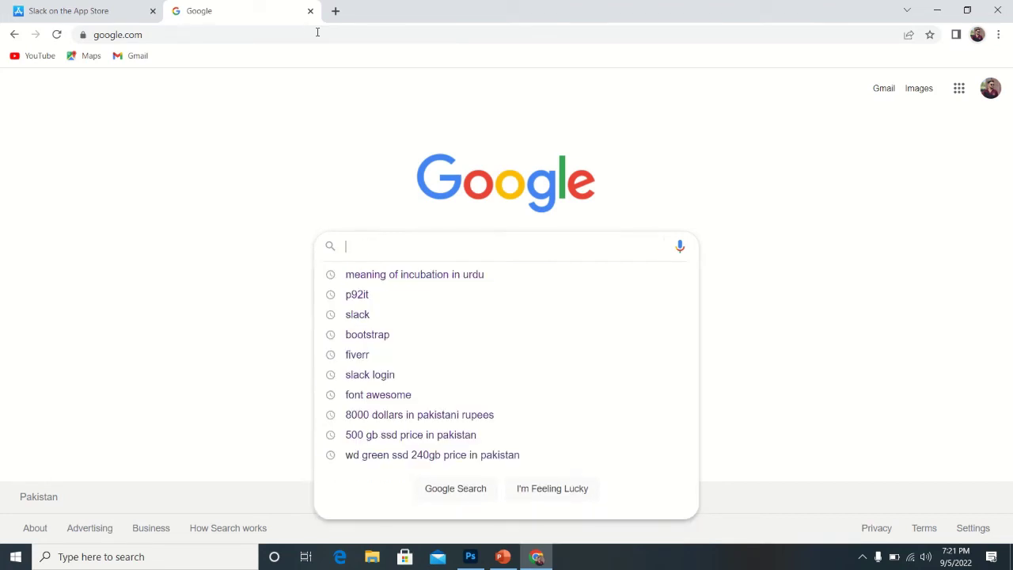
pyautogui.write('website ')
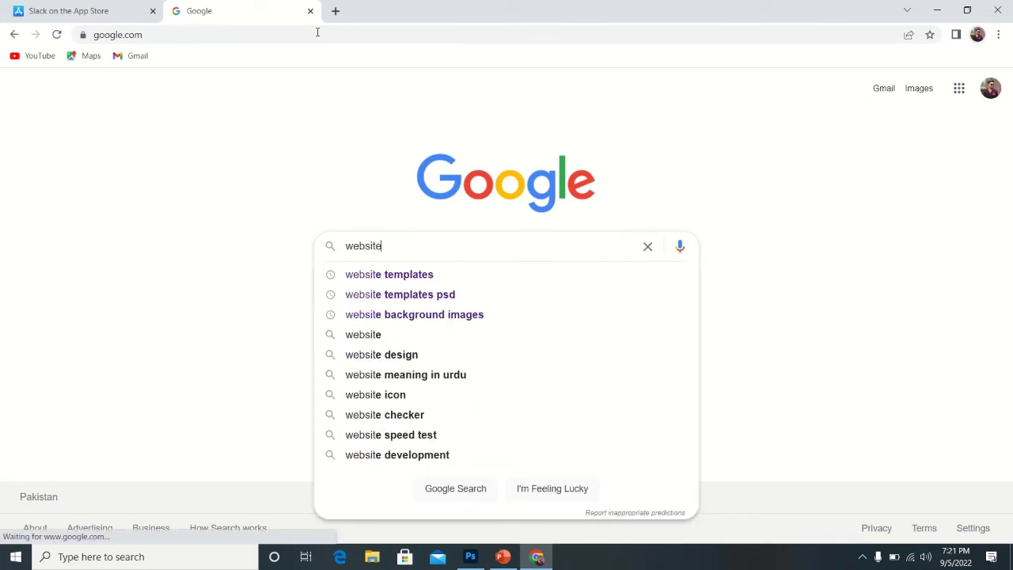
pyautogui.write('templates')
pyautogui.press('Return')
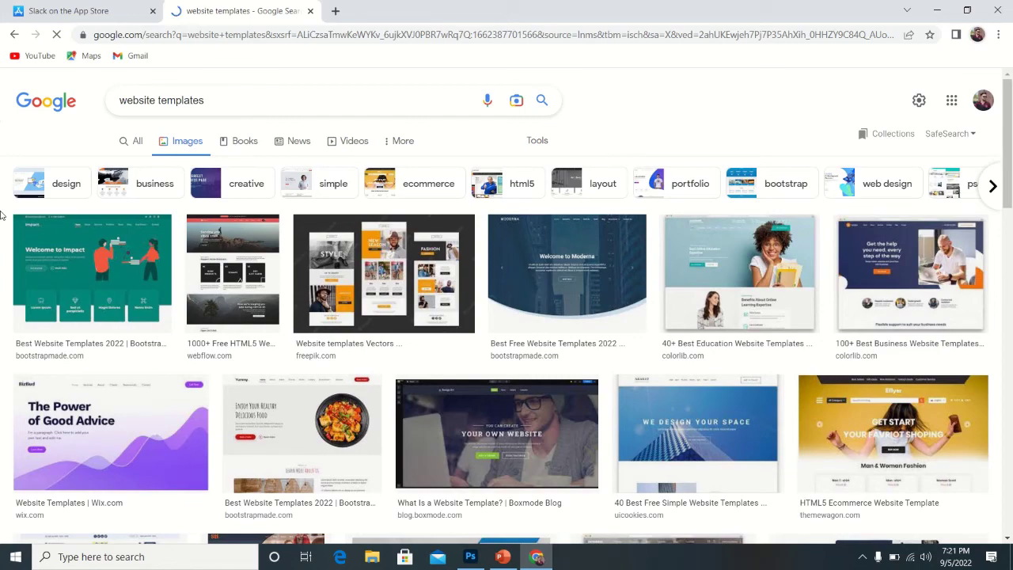
# - Browse the results and open the Romofyi Fashion Collection template image
pyautogui.scroll(-3, 526, 334)
pyautogui.scroll(-3, 526, 334)
pyautogui.scroll(6, 526, 334)
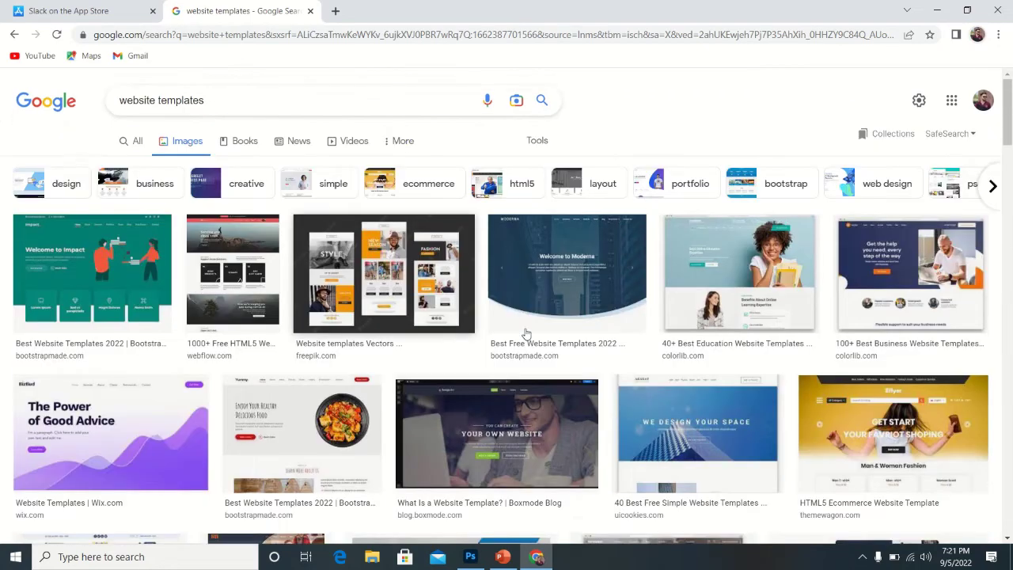
pyautogui.moveTo(1008, 145); pyautogui.dragTo(1008, 170)
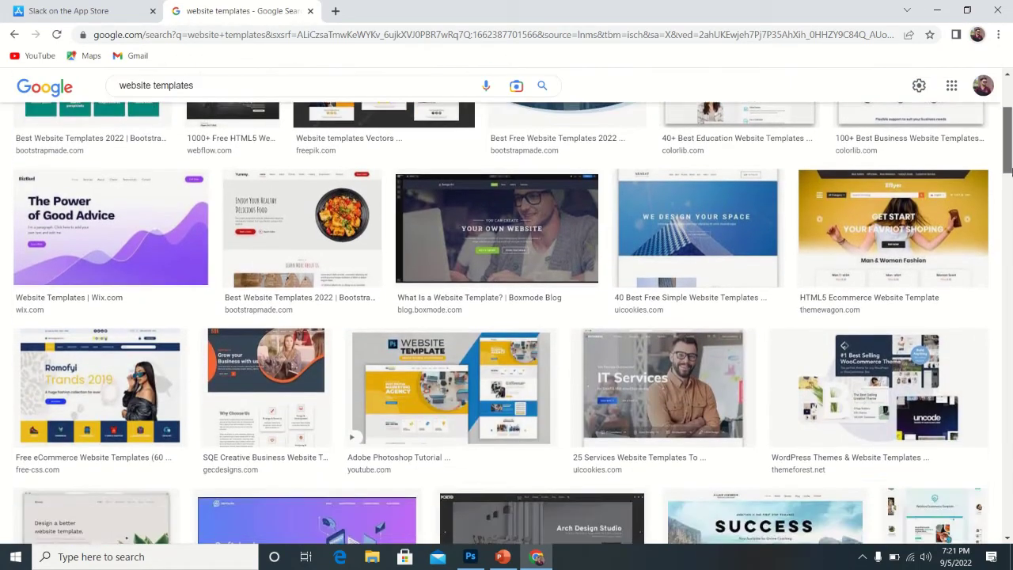
pyautogui.scroll(-2, 1010, 171)
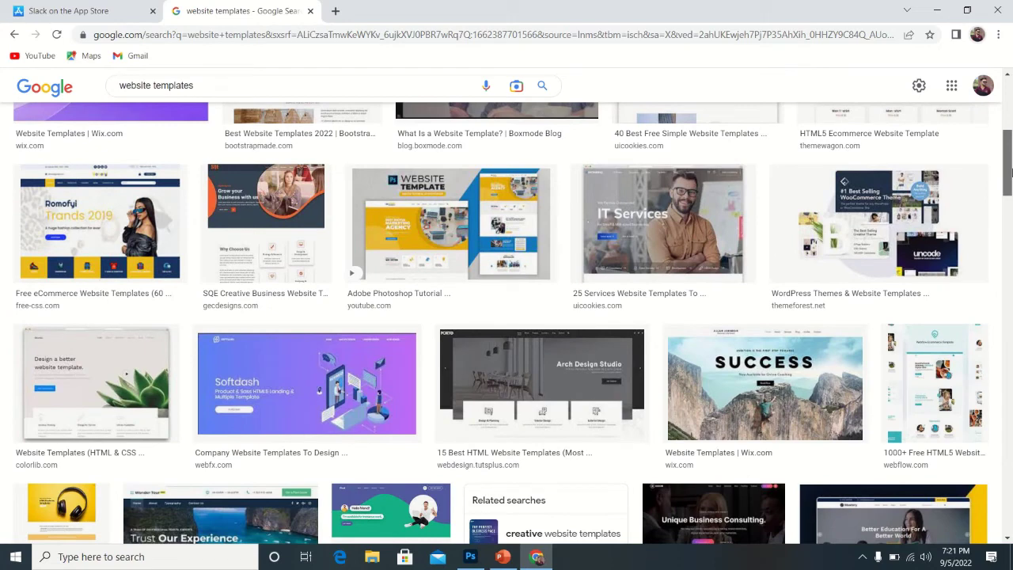
pyautogui.click(99, 226)
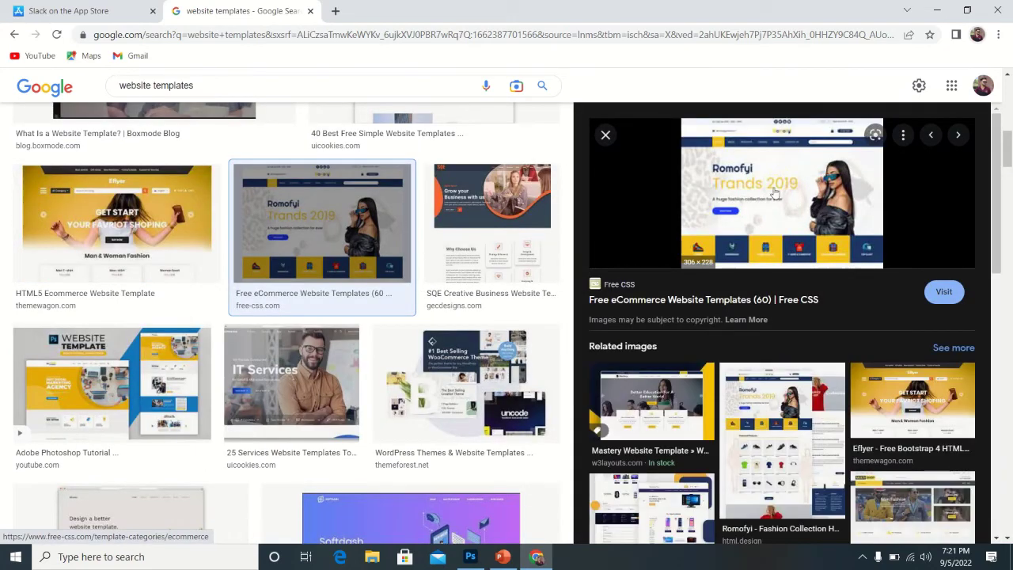
pyautogui.click(785, 426)
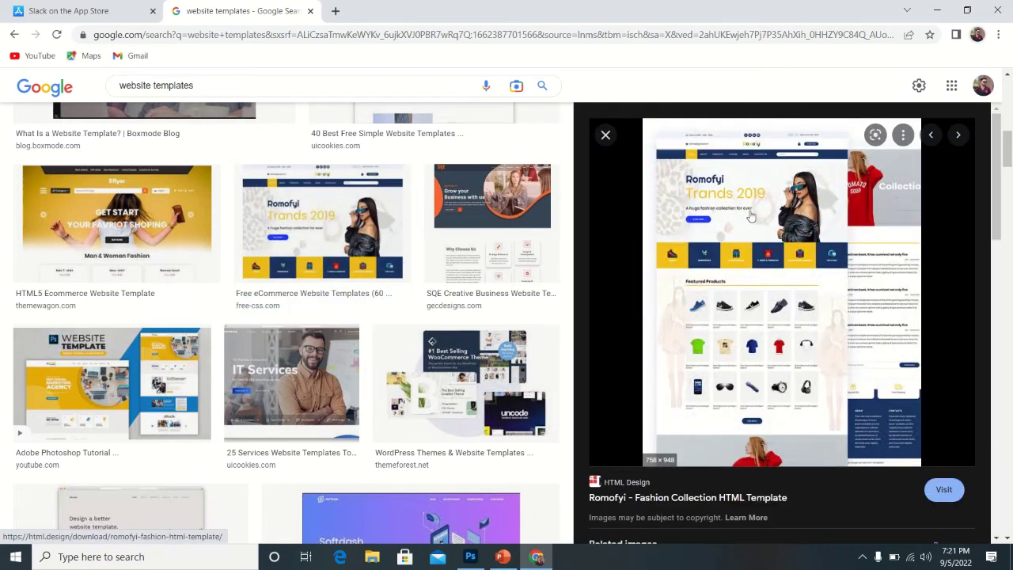
# - Save the template image to the Desktop as romofyi-1-758x948.jpg and open it
pyautogui.rightClick(751, 216)
pyautogui.click(801, 351)
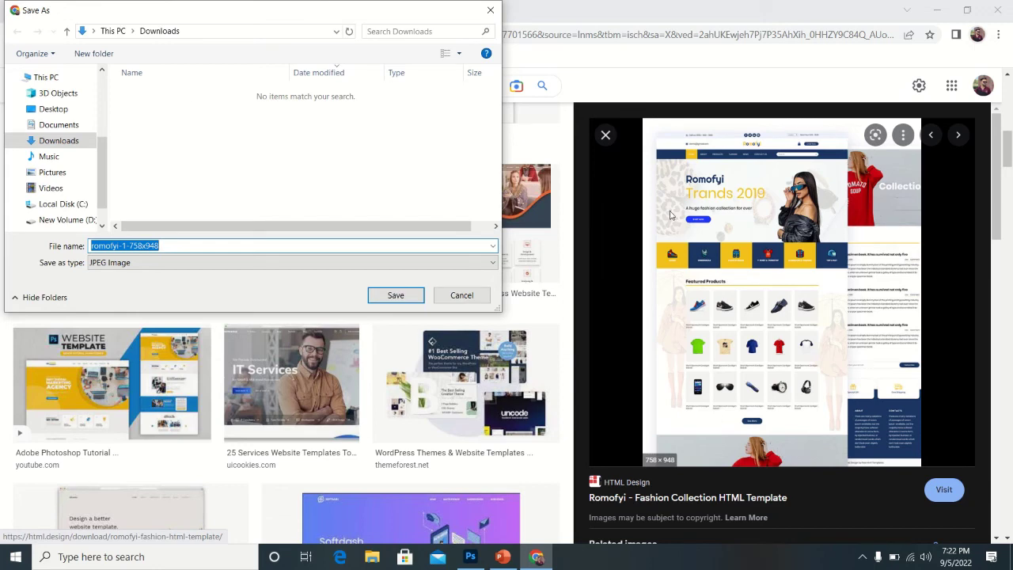
pyautogui.click(53, 109)
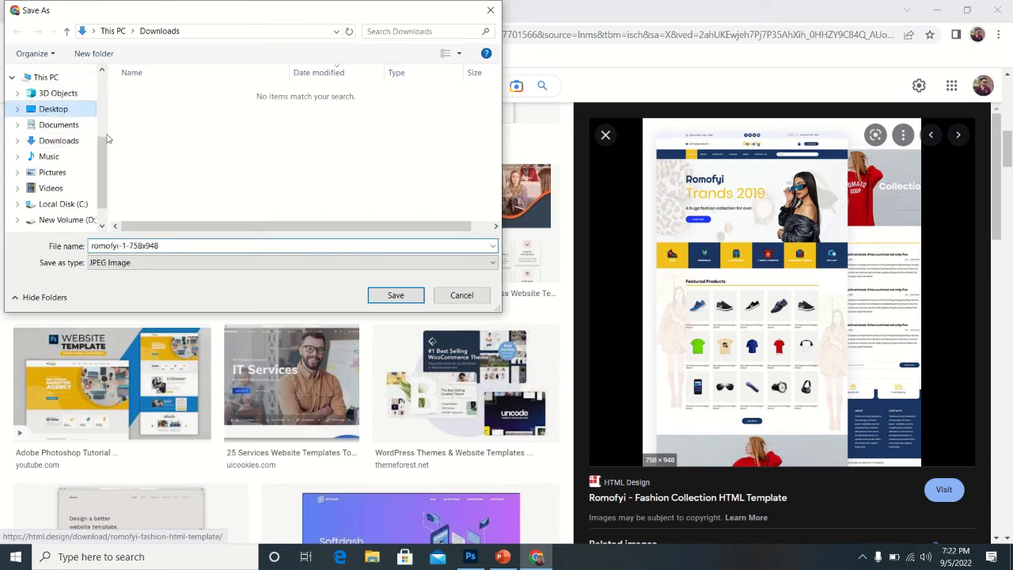
pyautogui.click(392, 296)
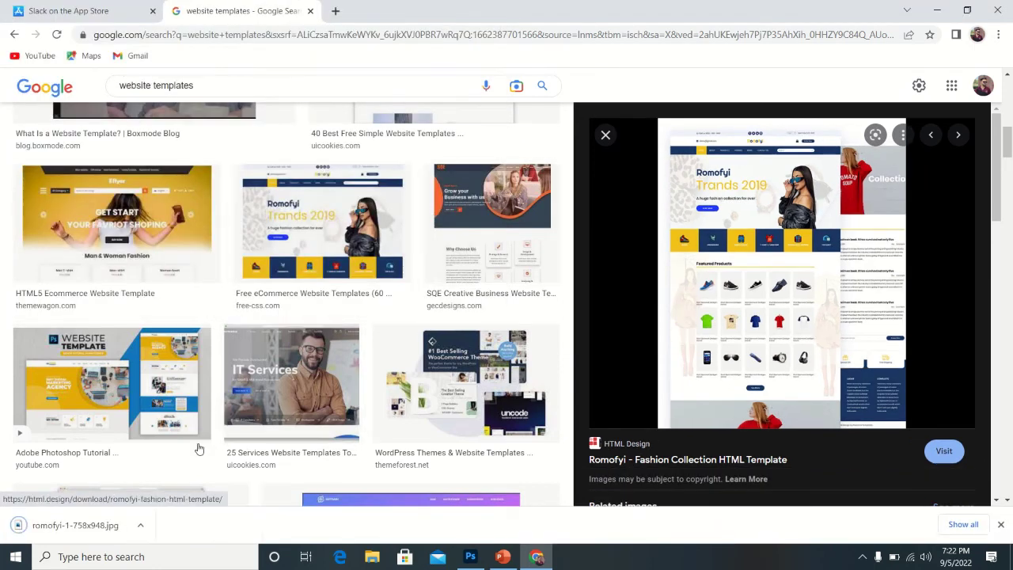
pyautogui.click(140, 525)
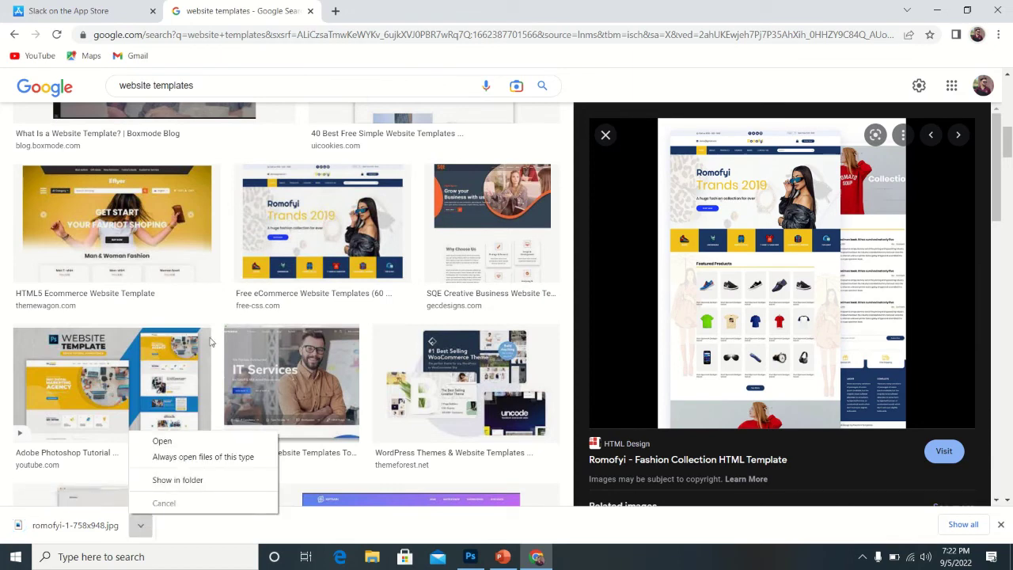
pyautogui.click(162, 441)
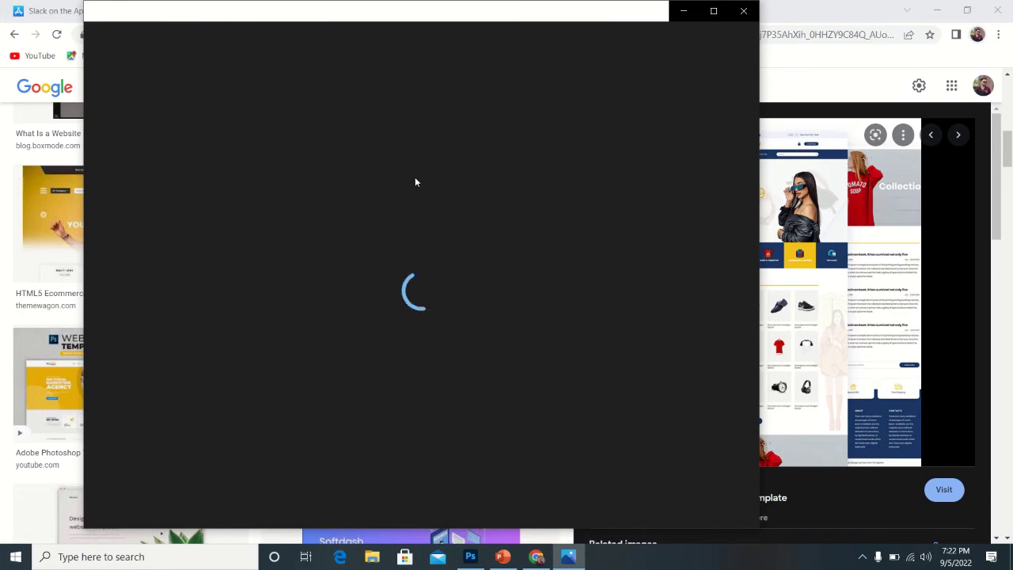
# - Zoom into the Romofyi template in Photos to about 212% and view its product rows
pyautogui.scroll(3, 415, 182)
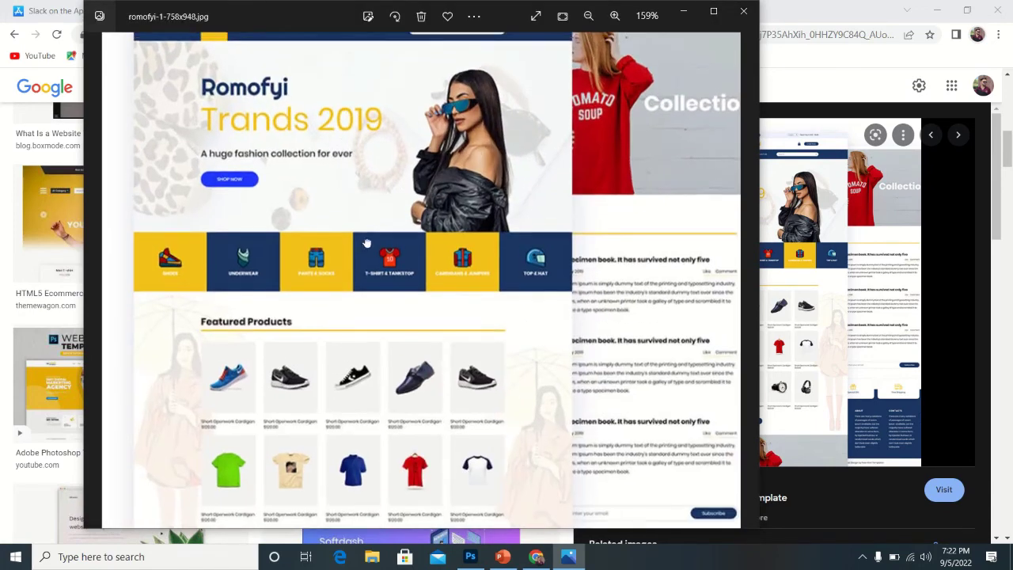
pyautogui.scroll(2, 370, 261)
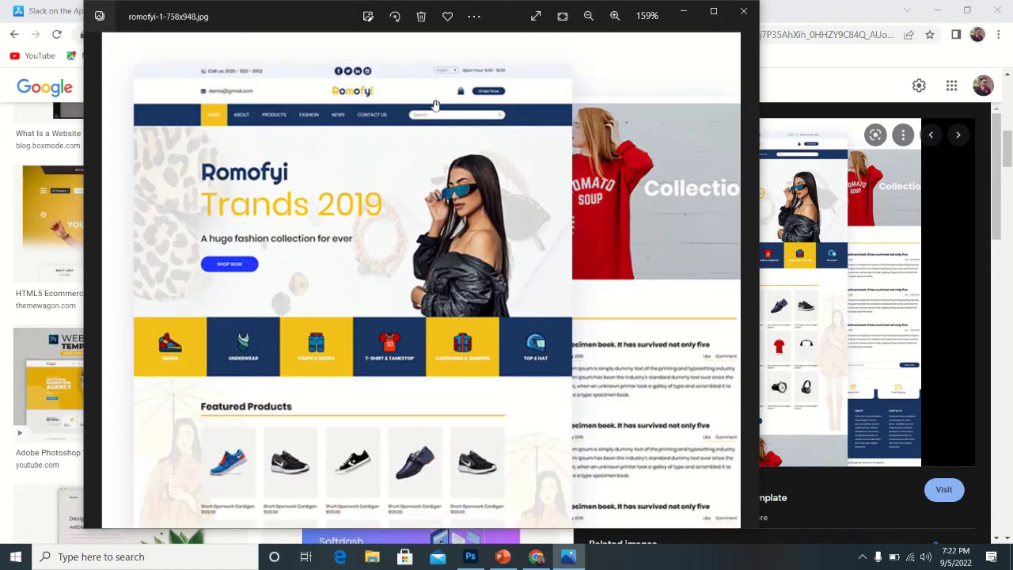
pyautogui.scroll(-2, 357, 317)
pyautogui.scroll(2, 373, 426)
pyautogui.scroll(-1, 337, 193)
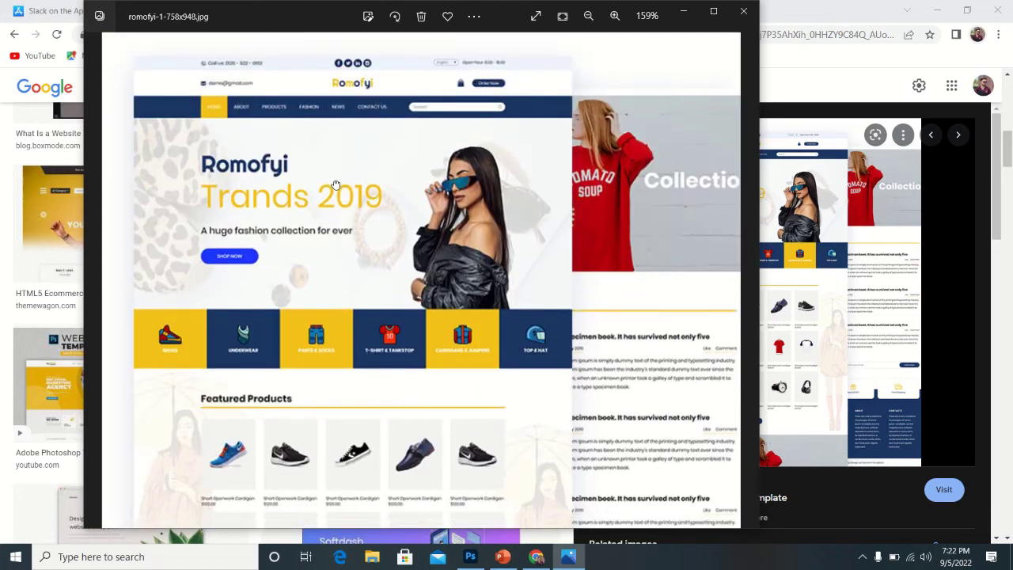
pyautogui.scroll(1, 311, 149)
pyautogui.scroll(-2, 347, 244)
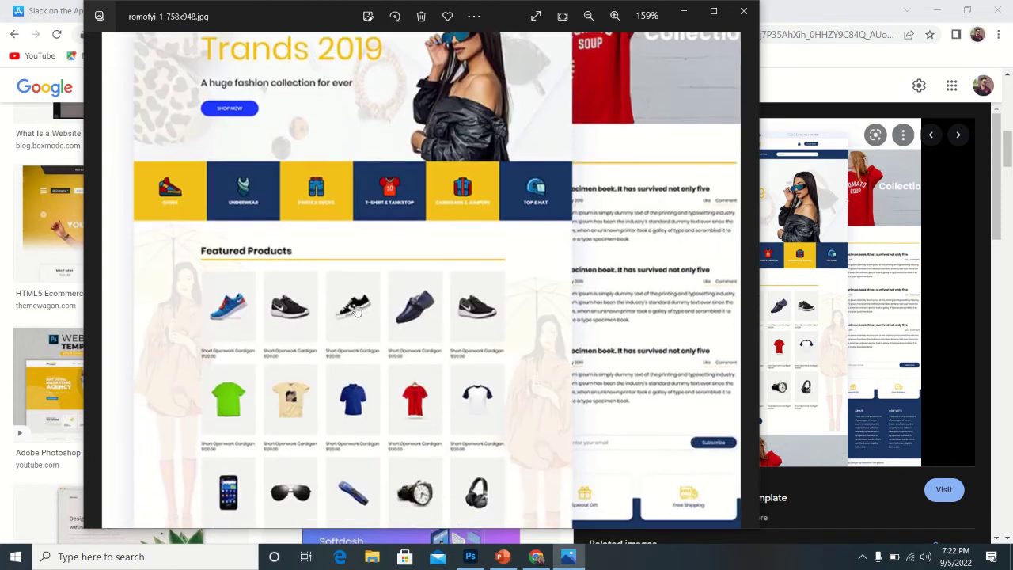
pyautogui.scroll(-1, 369, 238)
pyautogui.scroll(-1, 392, 173)
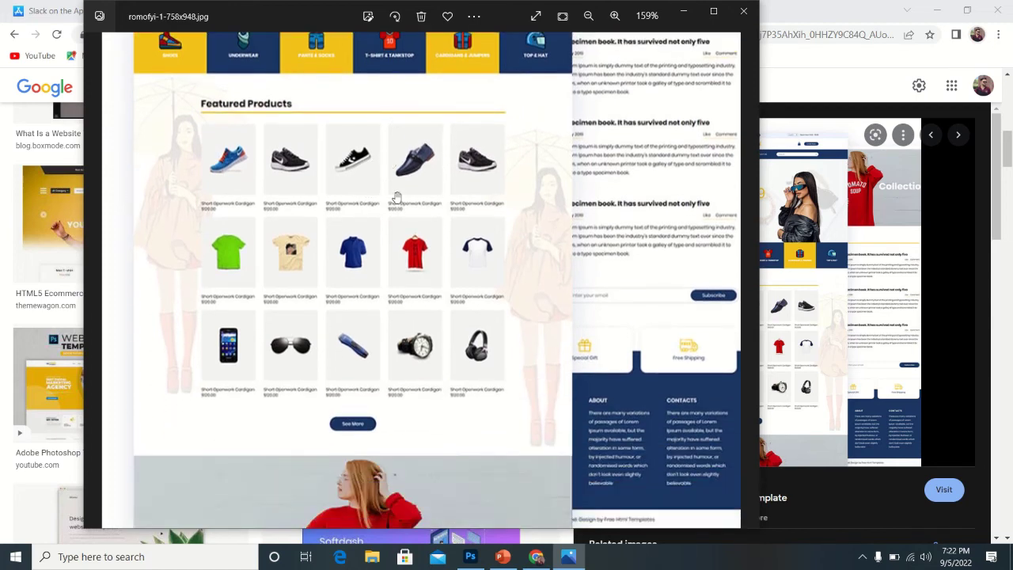
pyautogui.scroll(4, 400, 302)
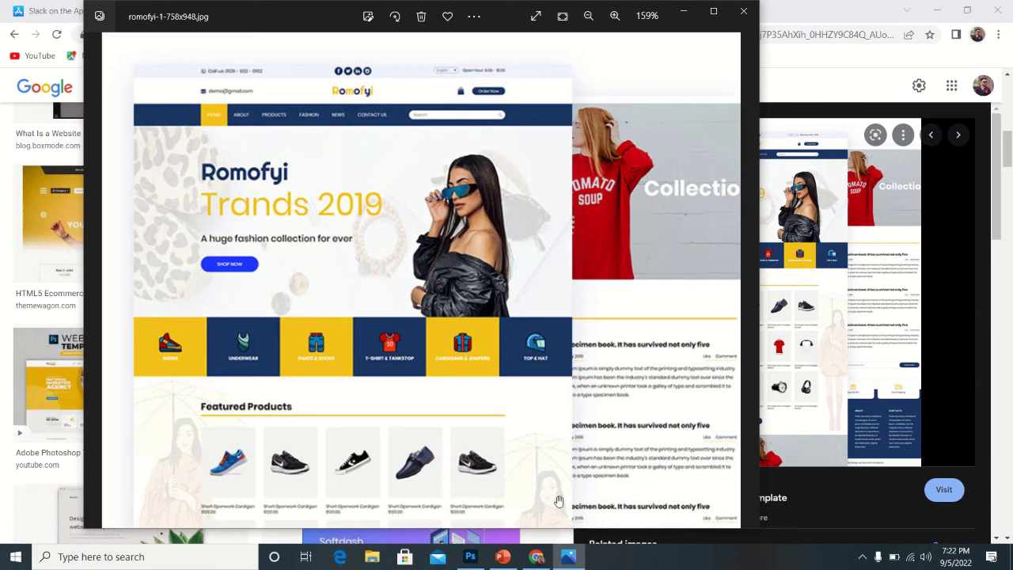
pyautogui.scroll(-2, 388, 367)
pyautogui.scroll(-2, 389, 373)
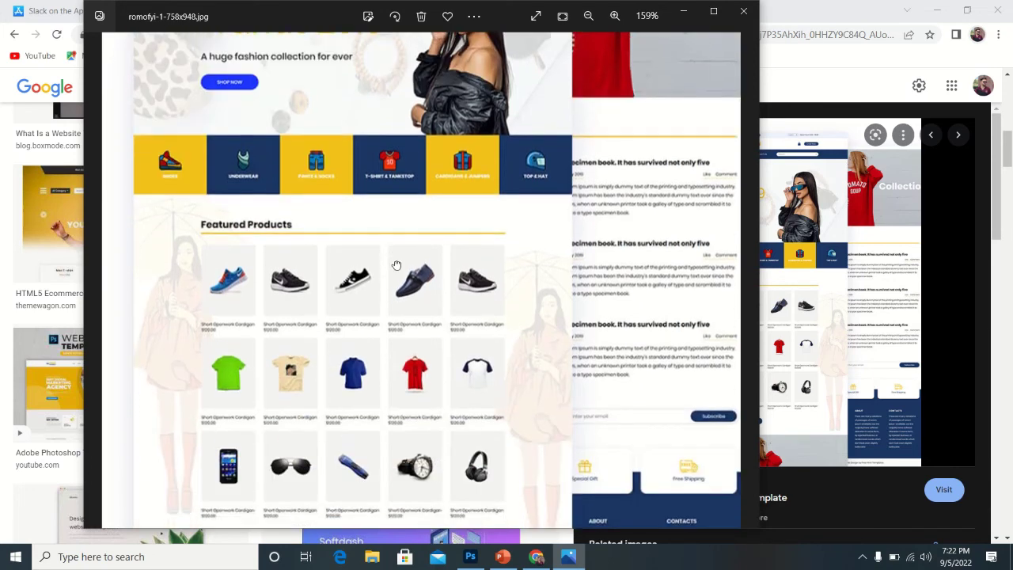
pyautogui.moveTo(402, 353); pyautogui.dragTo(408, 223)
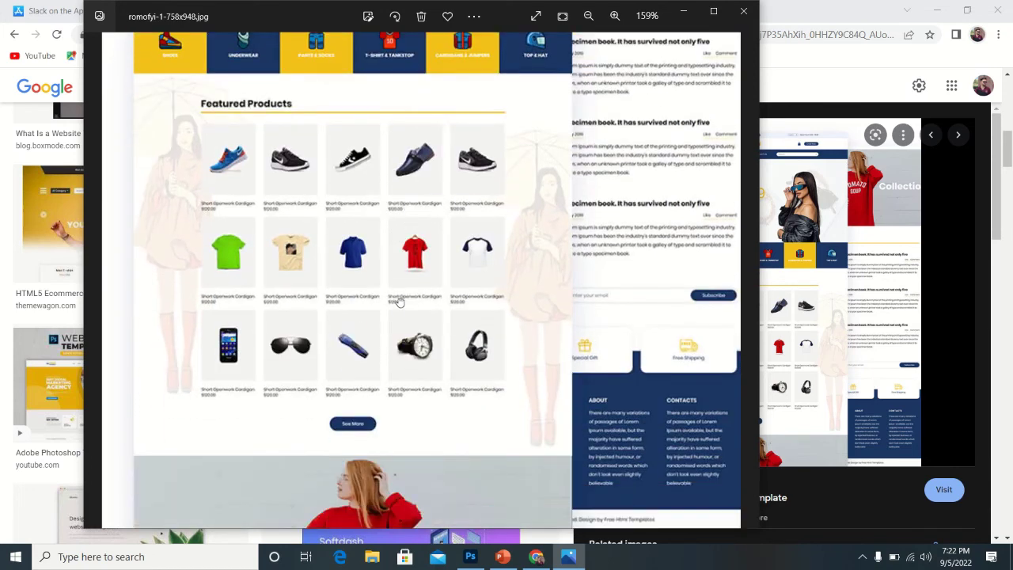
pyautogui.scroll(5, 407, 212)
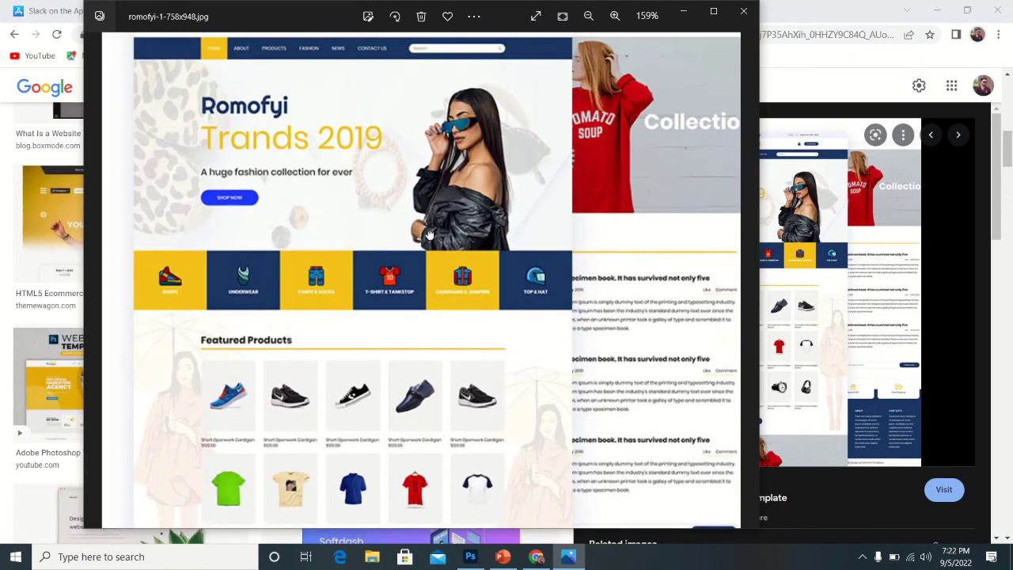
pyautogui.scroll(2, 451, 366)
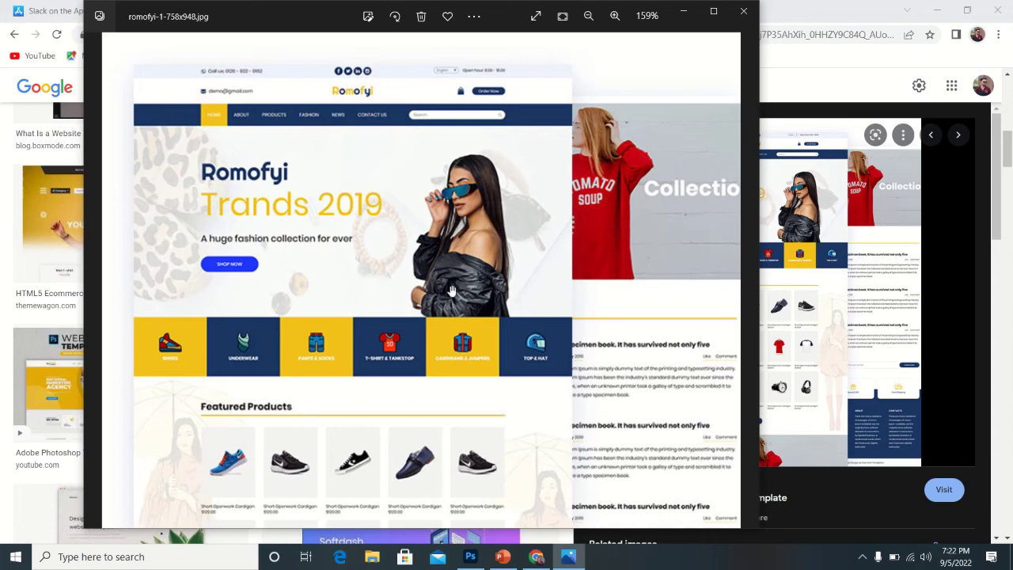
# - Pan across the Featured Products grid of shoes and clothing, then return to Photoshop
pyautogui.scroll(-2, 411, 331)
pyautogui.scroll(-1, 416, 329)
pyautogui.scroll(-3, 416, 277)
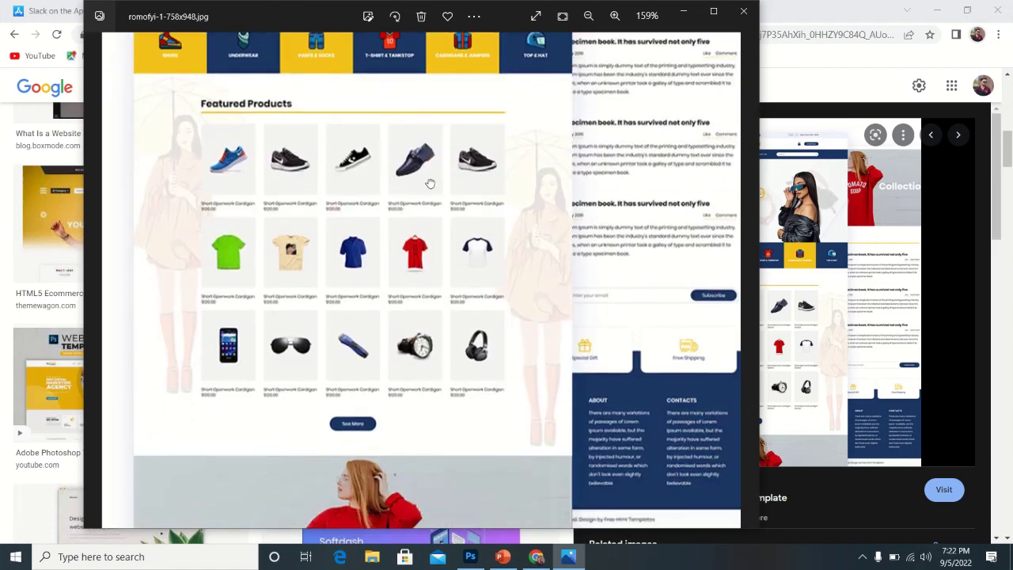
pyautogui.scroll(2, 430, 348)
pyautogui.scroll(4, 443, 411)
pyautogui.scroll(1, 446, 428)
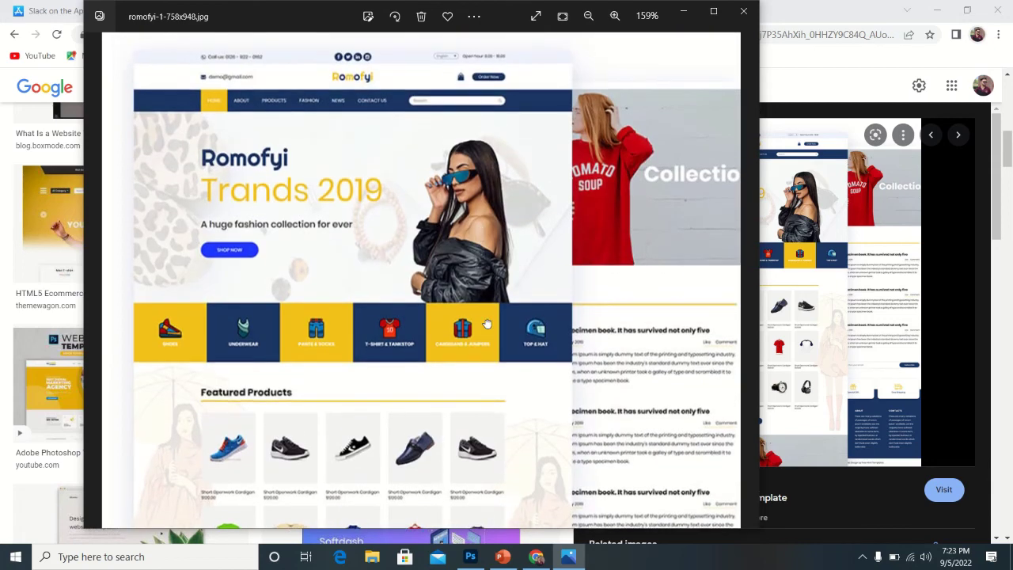
pyautogui.click(569, 557)
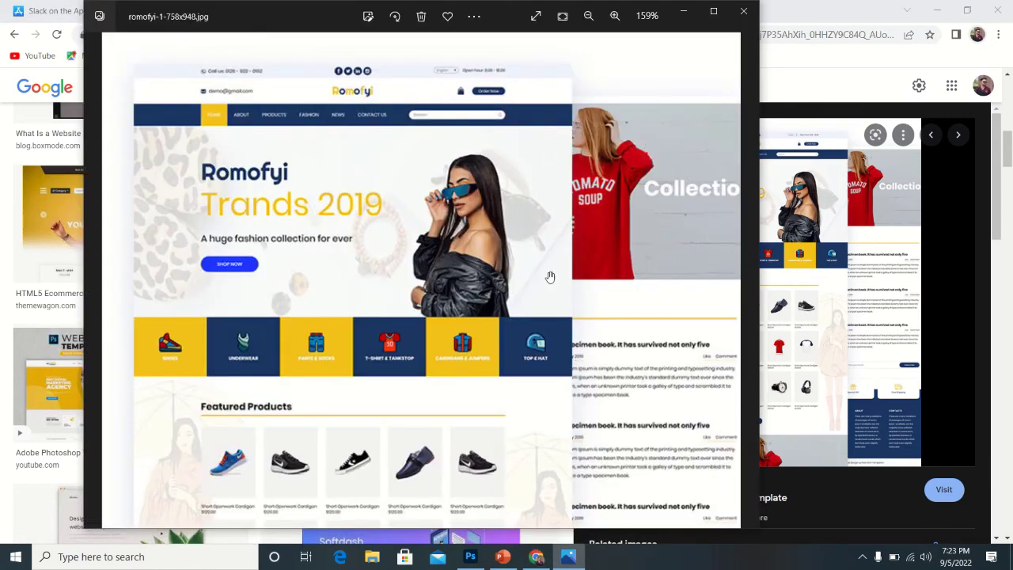
pyautogui.scroll(-2, 567, 344)
pyautogui.scroll(-2, 474, 366)
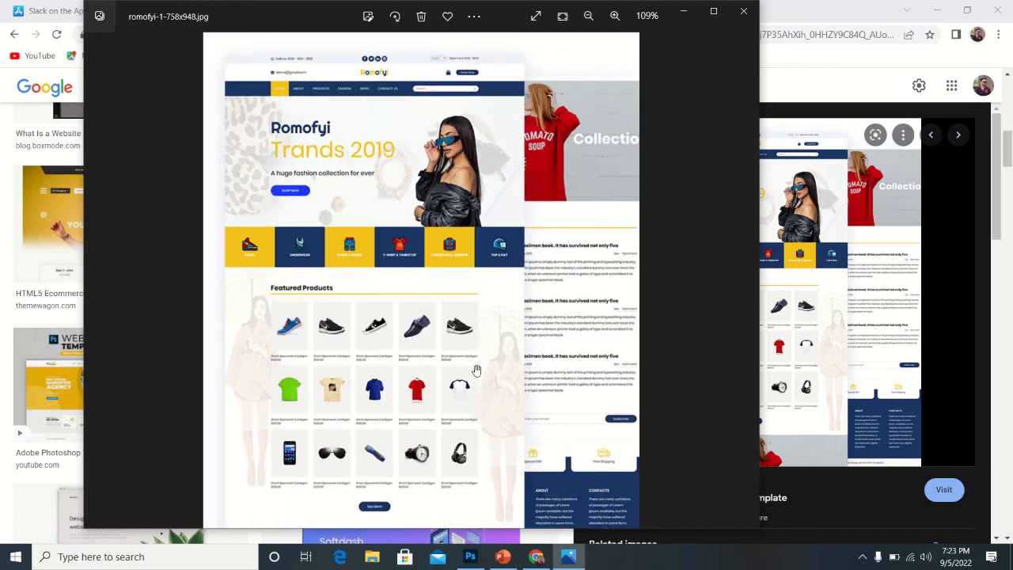
pyautogui.scroll(1, 432, 346)
pyautogui.scroll(3, 434, 346)
pyautogui.scroll(2, 434, 345)
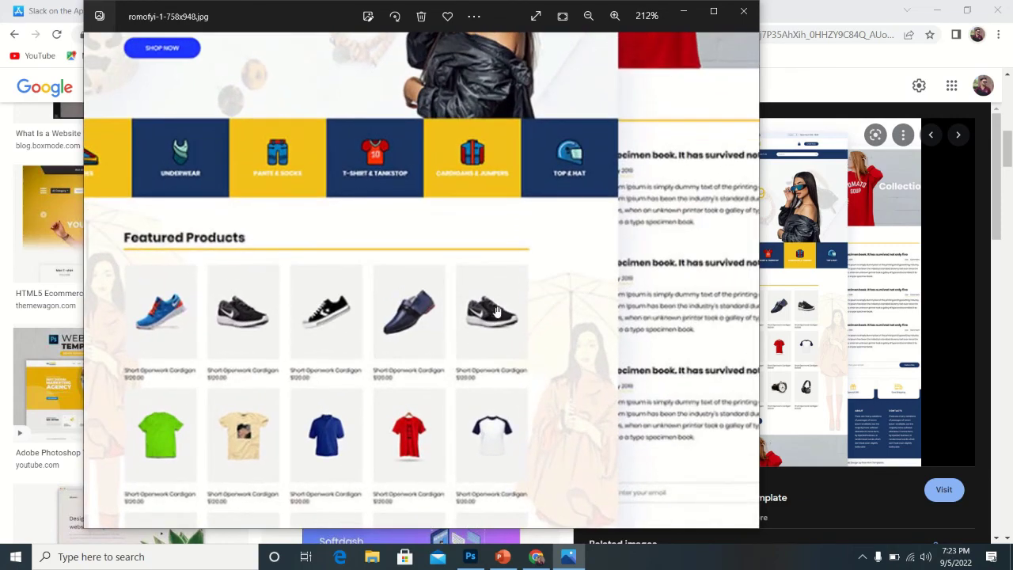
pyautogui.moveTo(493, 313); pyautogui.dragTo(563, 315)
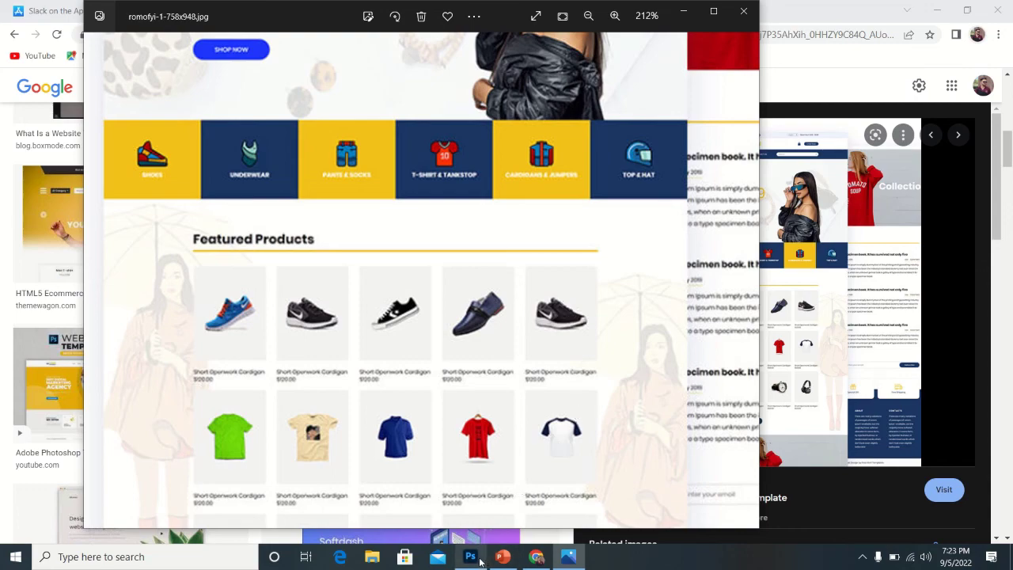
pyautogui.click(470, 557)
# - Fill a square selection on the cave's left with #ffffff white on new Layer 3
pyautogui.click(35, 66)
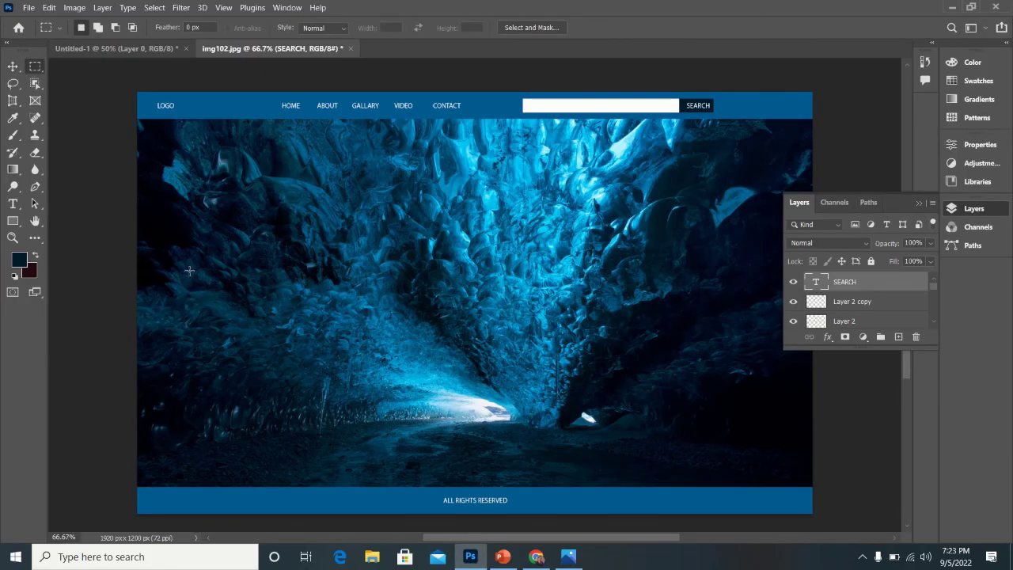
pyautogui.moveTo(175, 248); pyautogui.dragTo(277, 362)
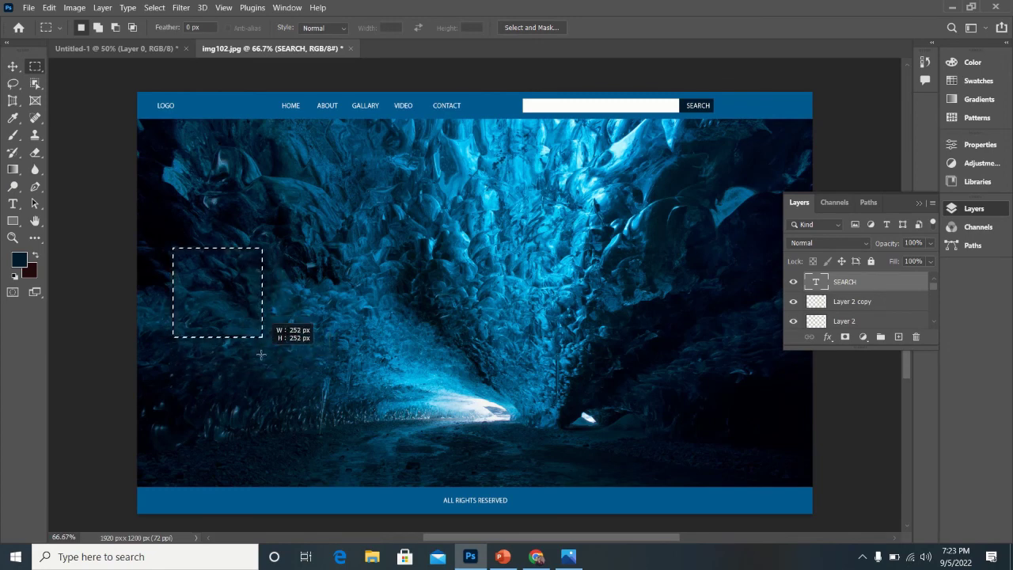
pyautogui.moveTo(277, 362); pyautogui.dragTo(267, 339)
pyautogui.click(215, 319)
pyautogui.hotkey('ctrl', 'z')
pyautogui.click(13, 67)
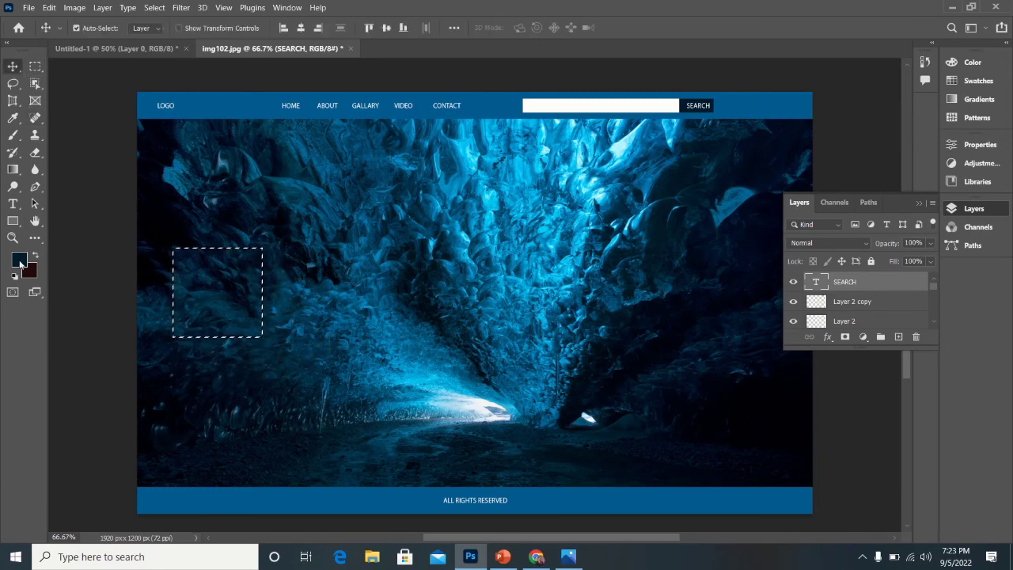
pyautogui.write('ffffff')
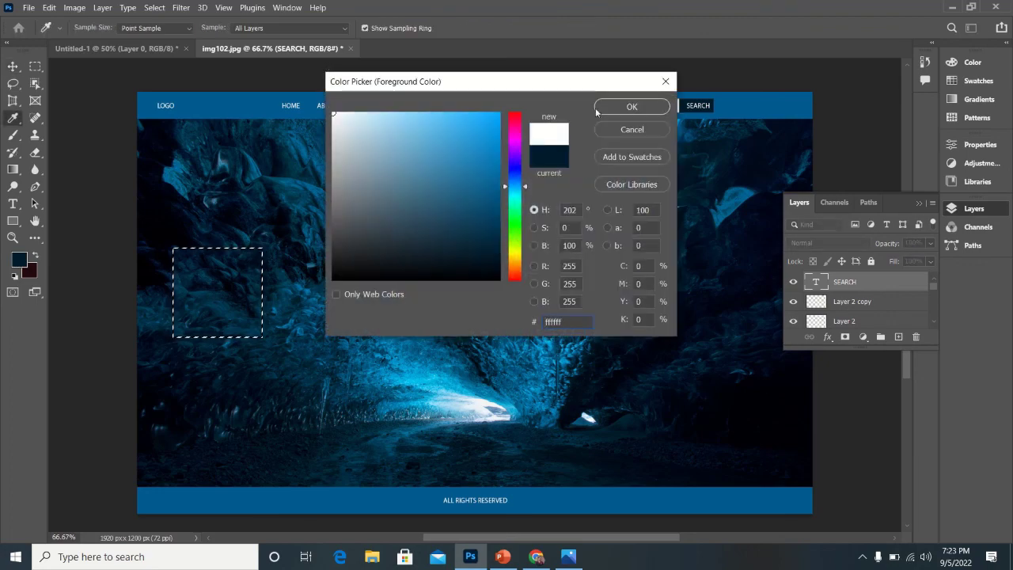
pyautogui.click(629, 107)
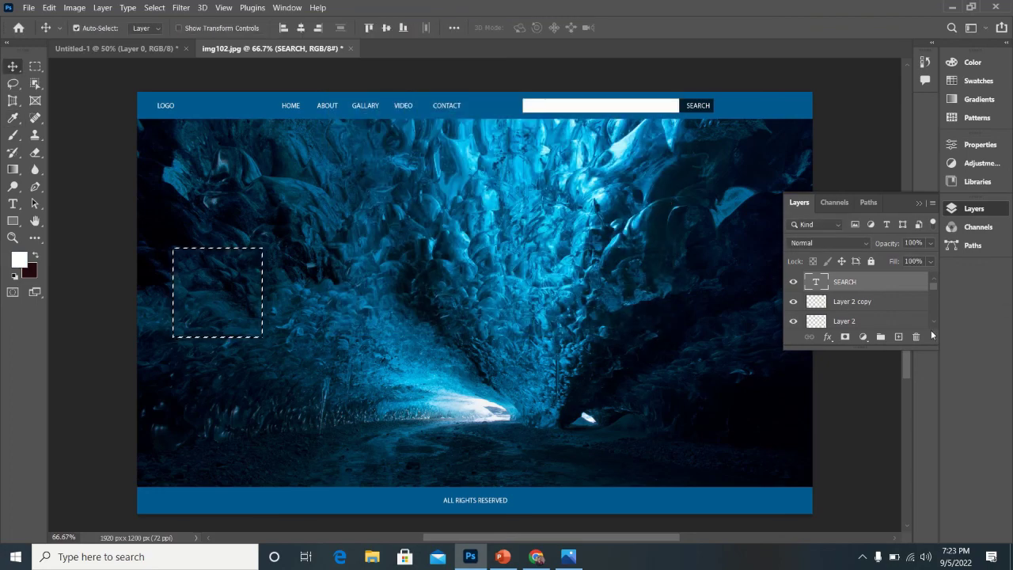
pyautogui.click(898, 337)
pyautogui.hotkey('alt', 'BackSpace')
pyautogui.hotkey('ctrl', 'd')
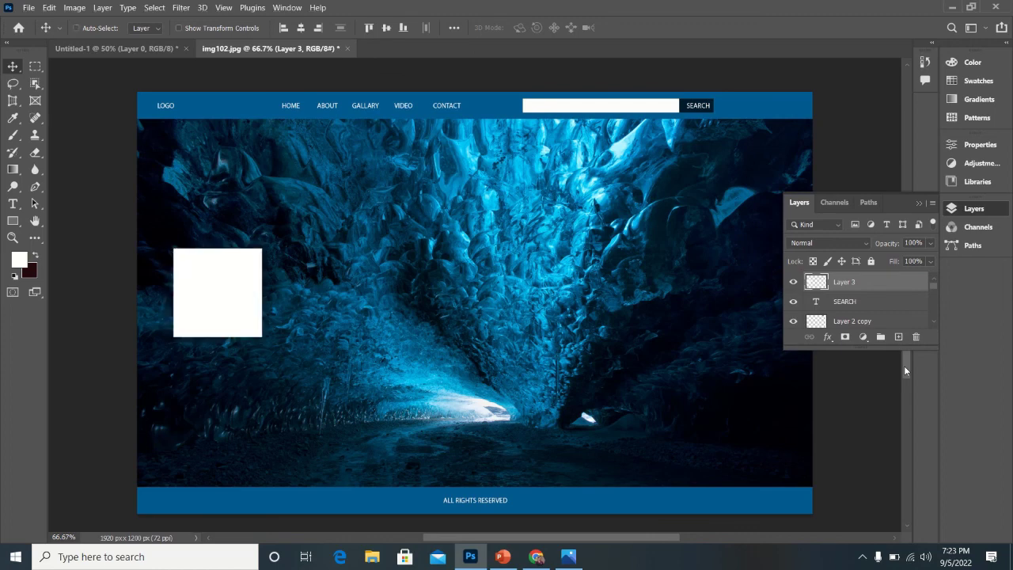
# - In Chrome, replace the Google image search with SHOES and run it
pyautogui.click(537, 556)
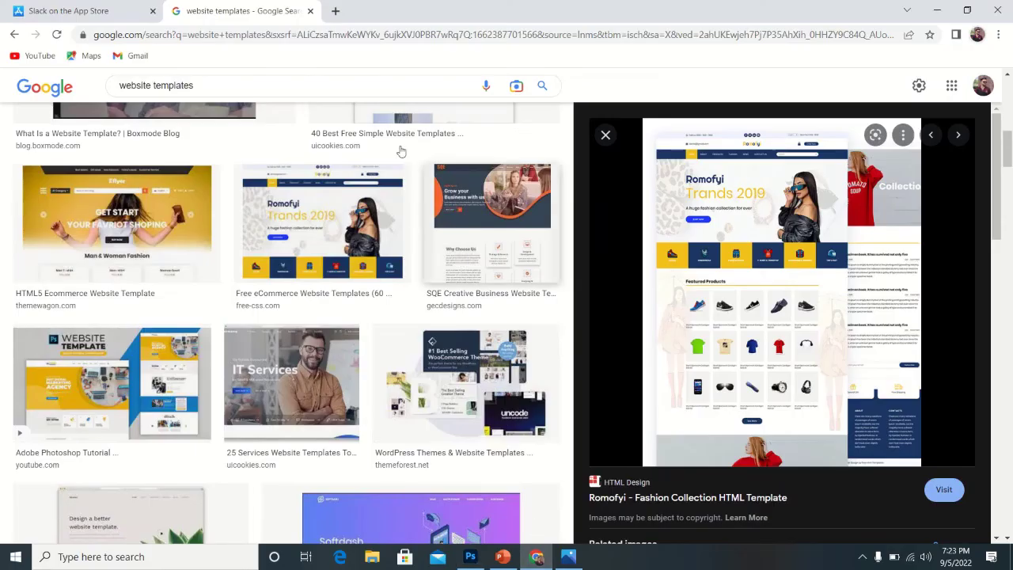
pyautogui.tripleClick(317, 86)
pyautogui.write('SHOES')
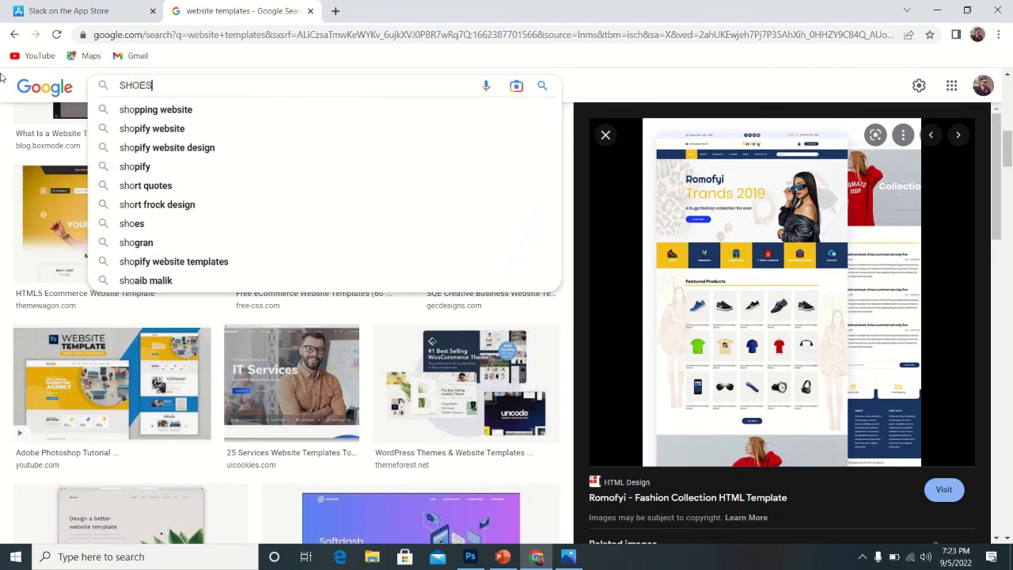
pyautogui.press('Return')
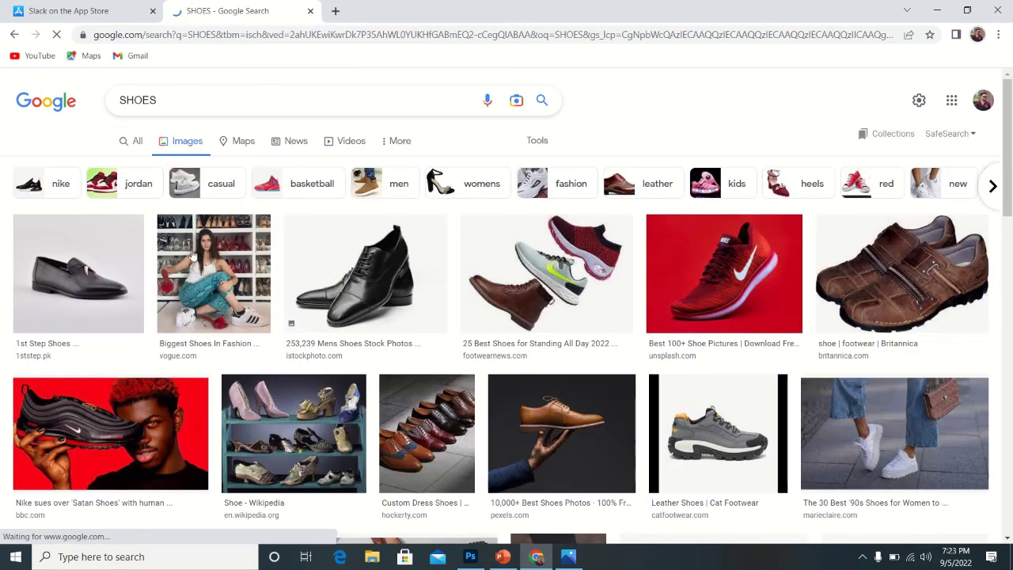
# - Copy the black men's dress shoes image and return to the Photoshop mockup
pyautogui.click(396, 278)
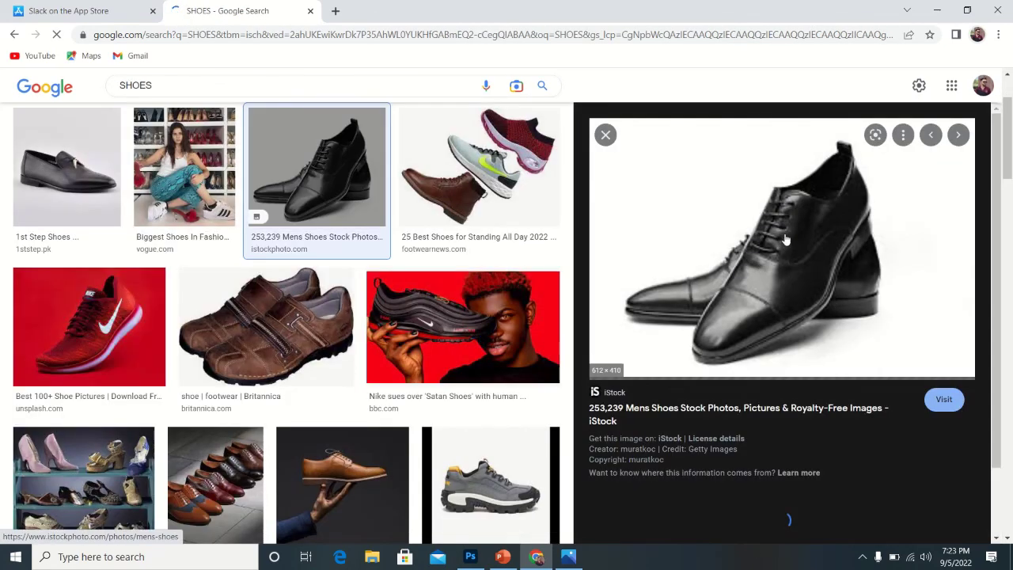
pyautogui.rightClick(786, 240)
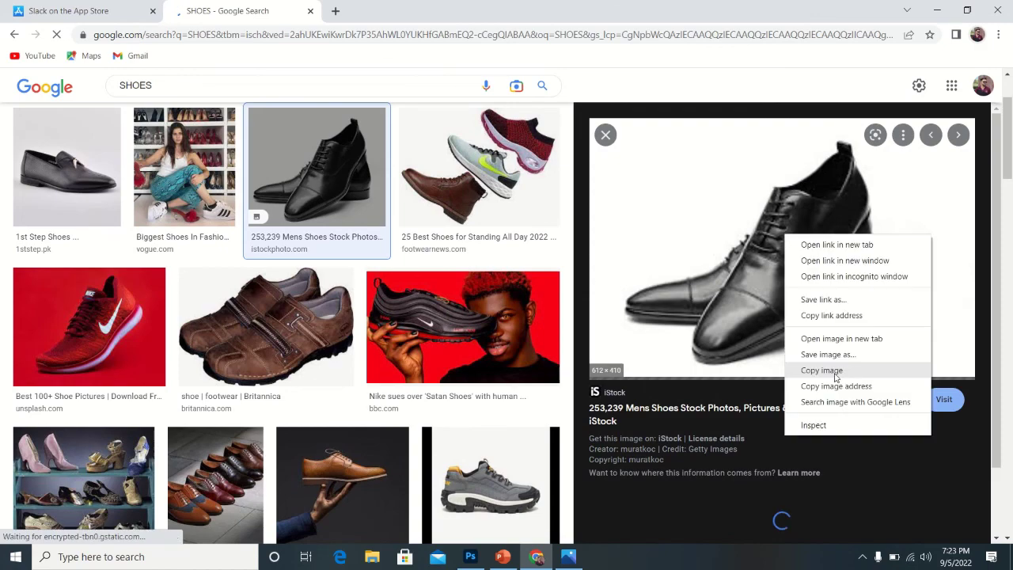
pyautogui.click(821, 370)
pyautogui.click(470, 557)
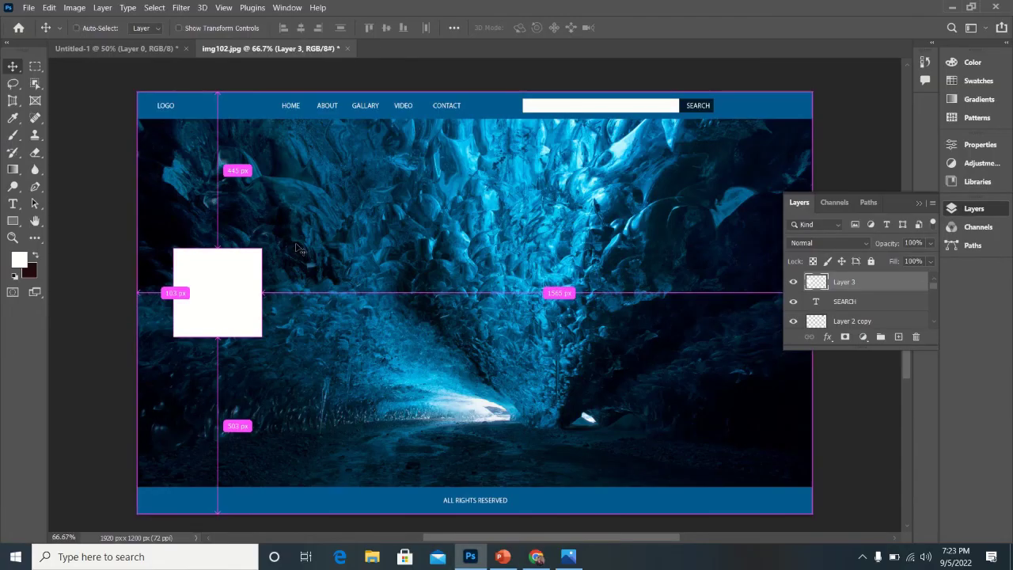
# - Paste the dress-shoe photo as Layer 4, scaled to about 40.56% inside the white square box
pyautogui.hotkey('ctrl', 'v')
pyautogui.moveTo(501, 283); pyautogui.dragTo(448, 279)
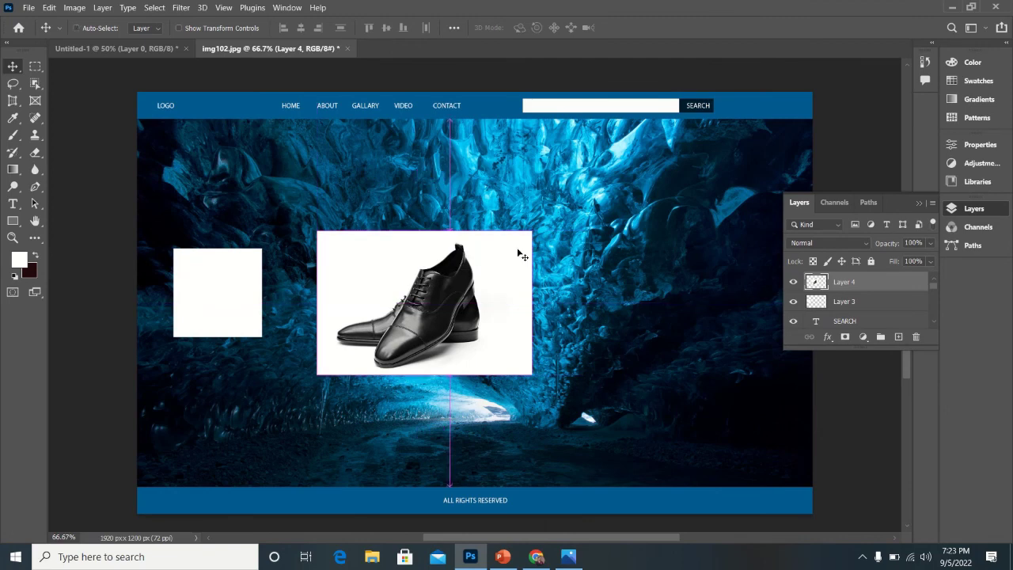
pyautogui.hotkey('ctrl', 't')
pyautogui.moveTo(530, 231); pyautogui.dragTo(404, 314)
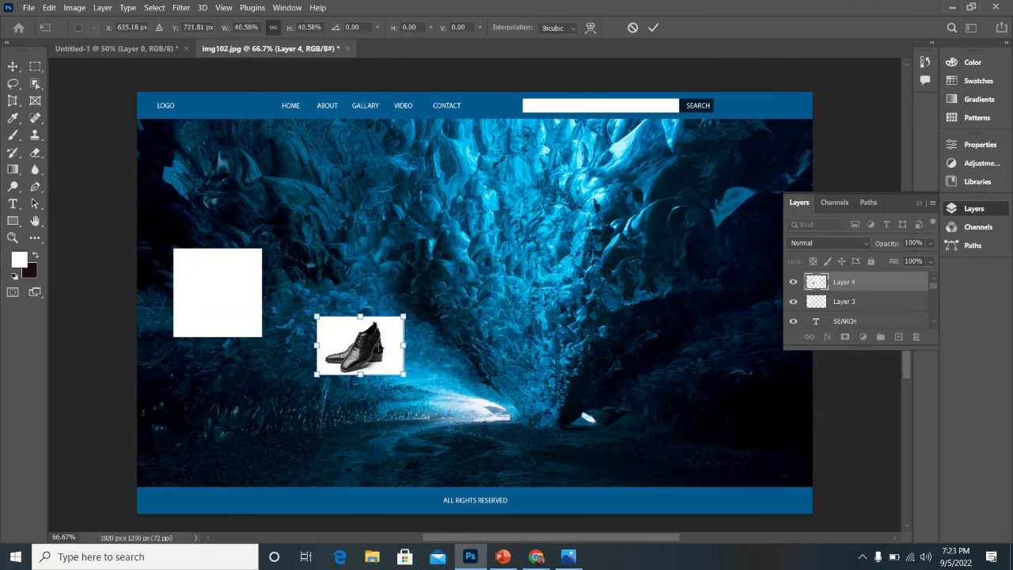
pyautogui.moveTo(378, 348); pyautogui.dragTo(233, 293)
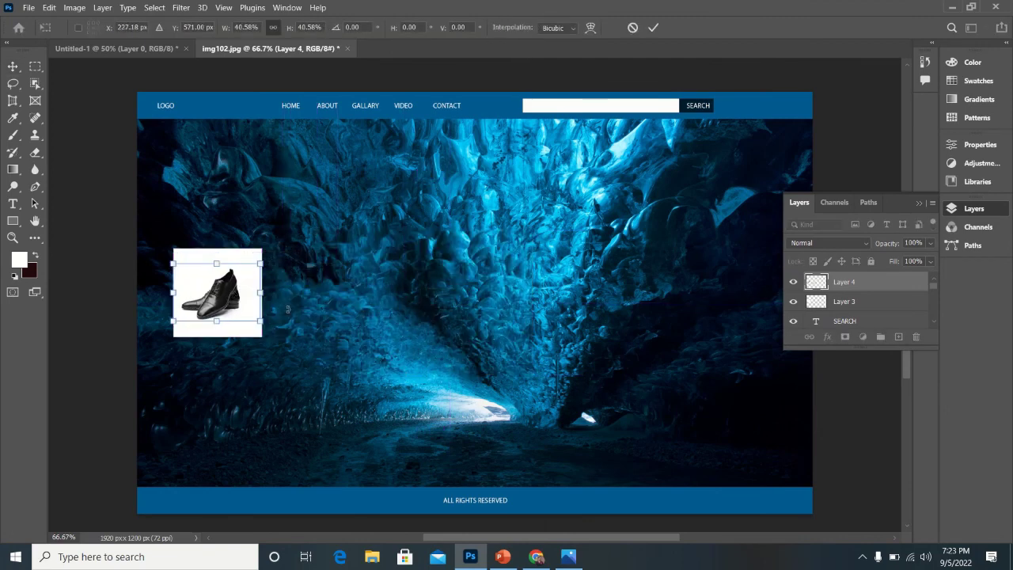
pyautogui.press('Return')
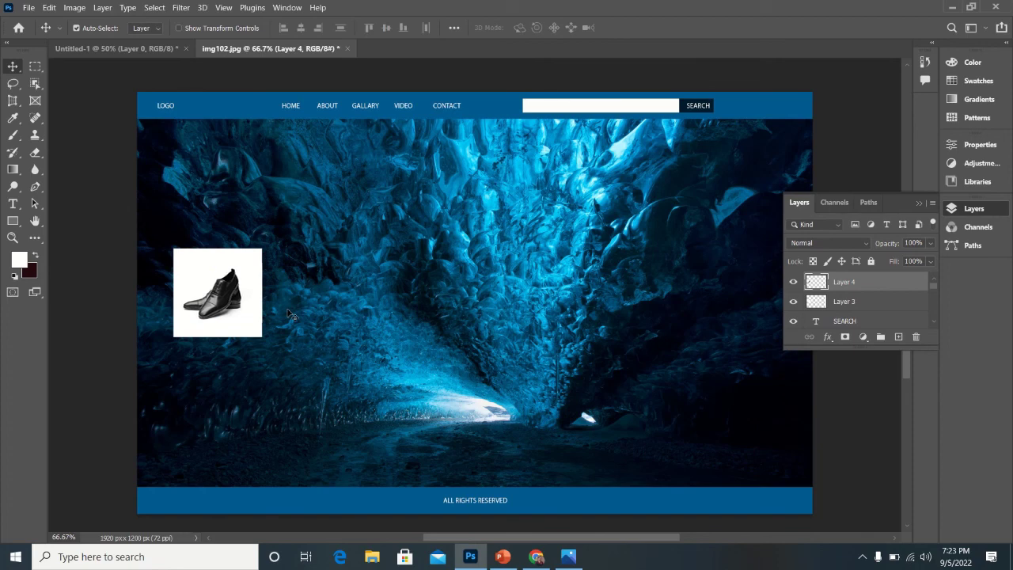